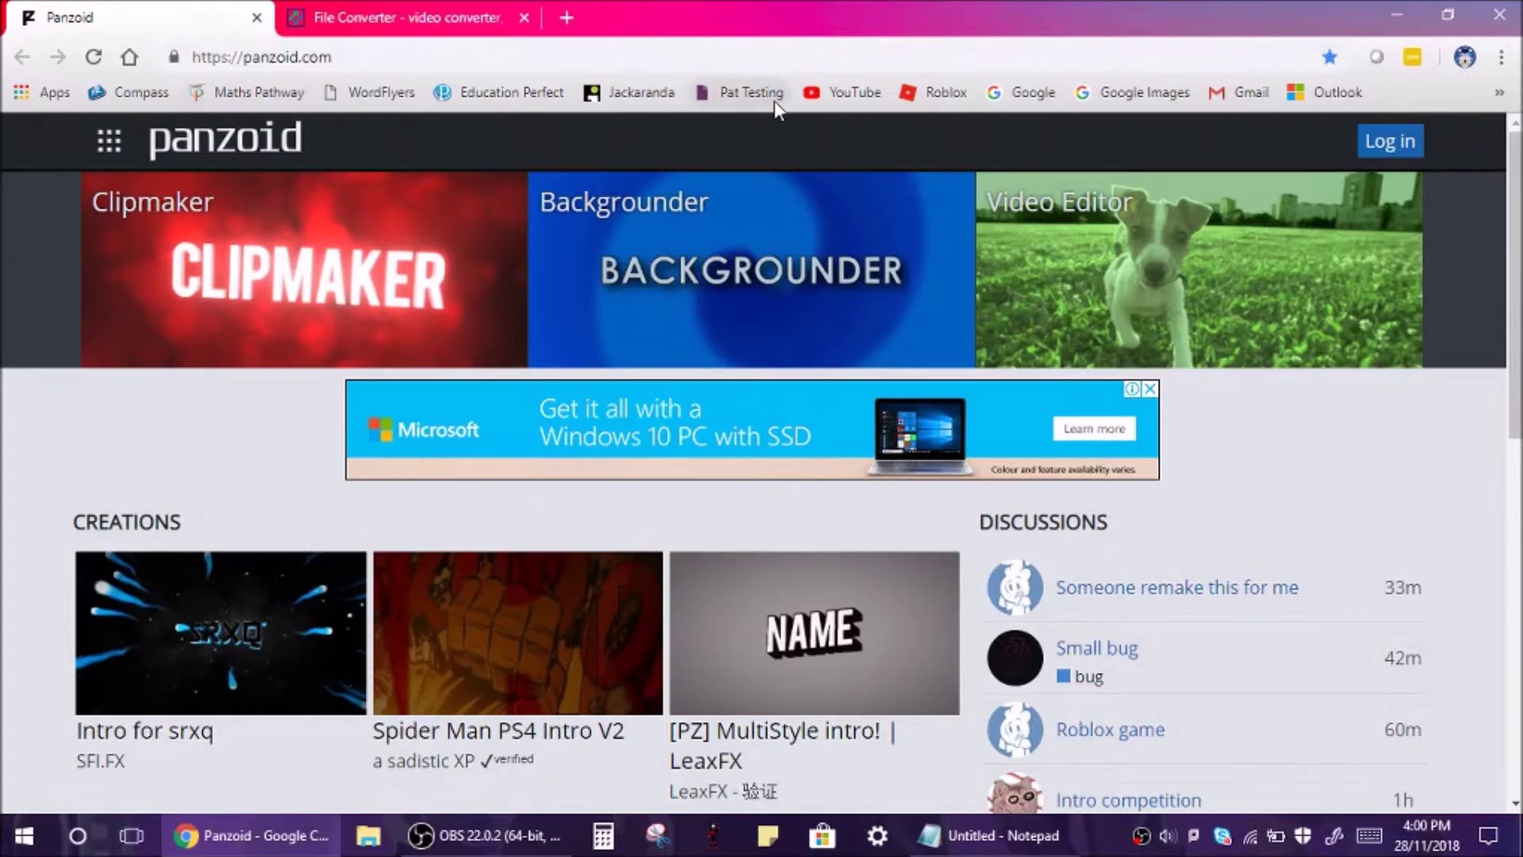
Look over the Panzoid home page, including its tools, featured creations and discussions.
{"action": "scroll", "coordinate": [1515, 317], "scroll_direction": "down", "scroll_amount": 2}
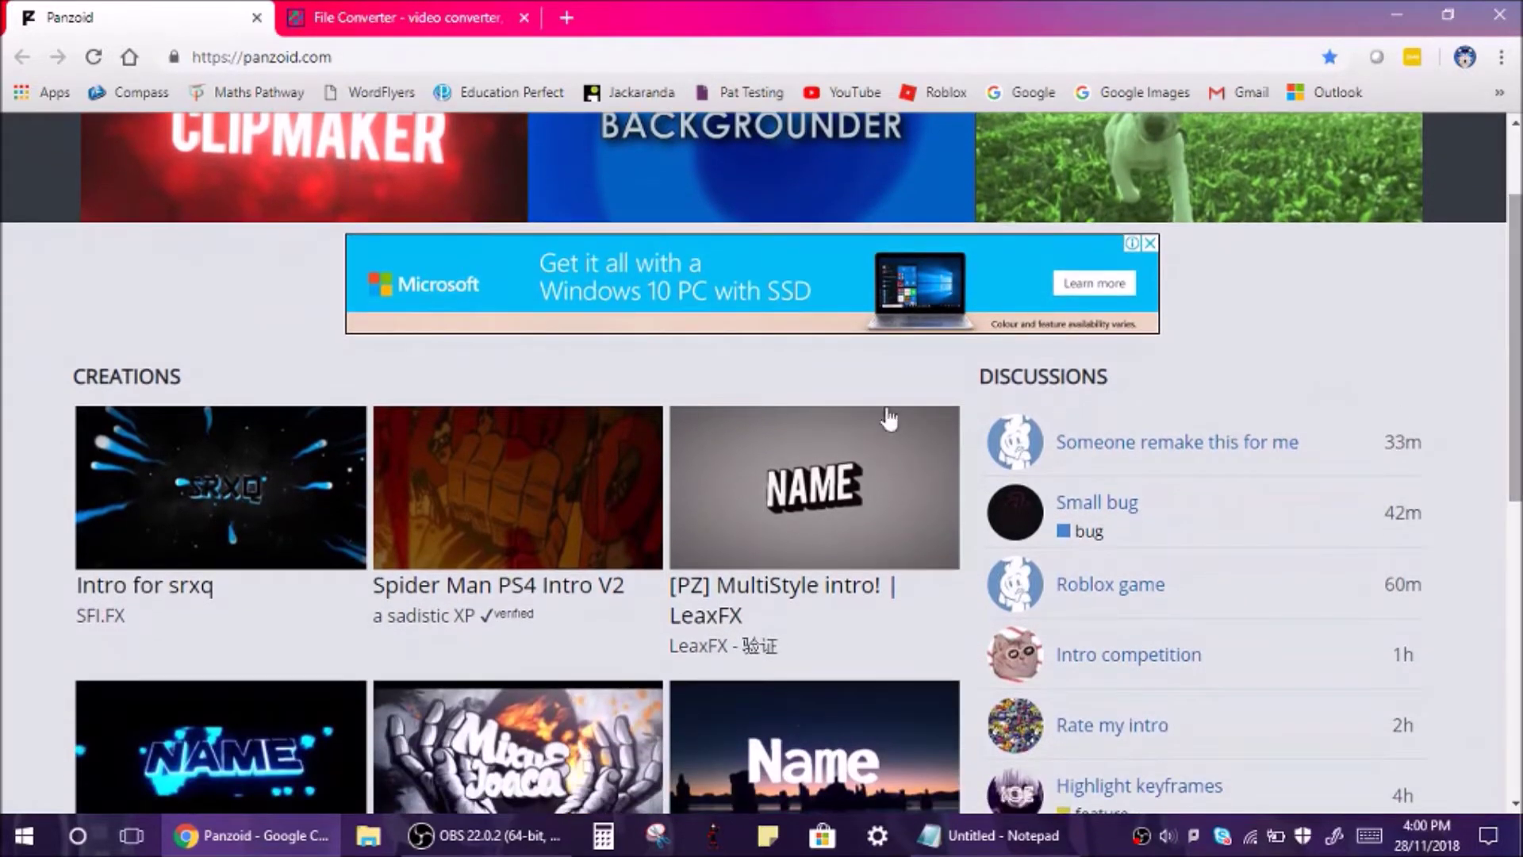
{"action": "left_click", "coordinate": [346, 55]}
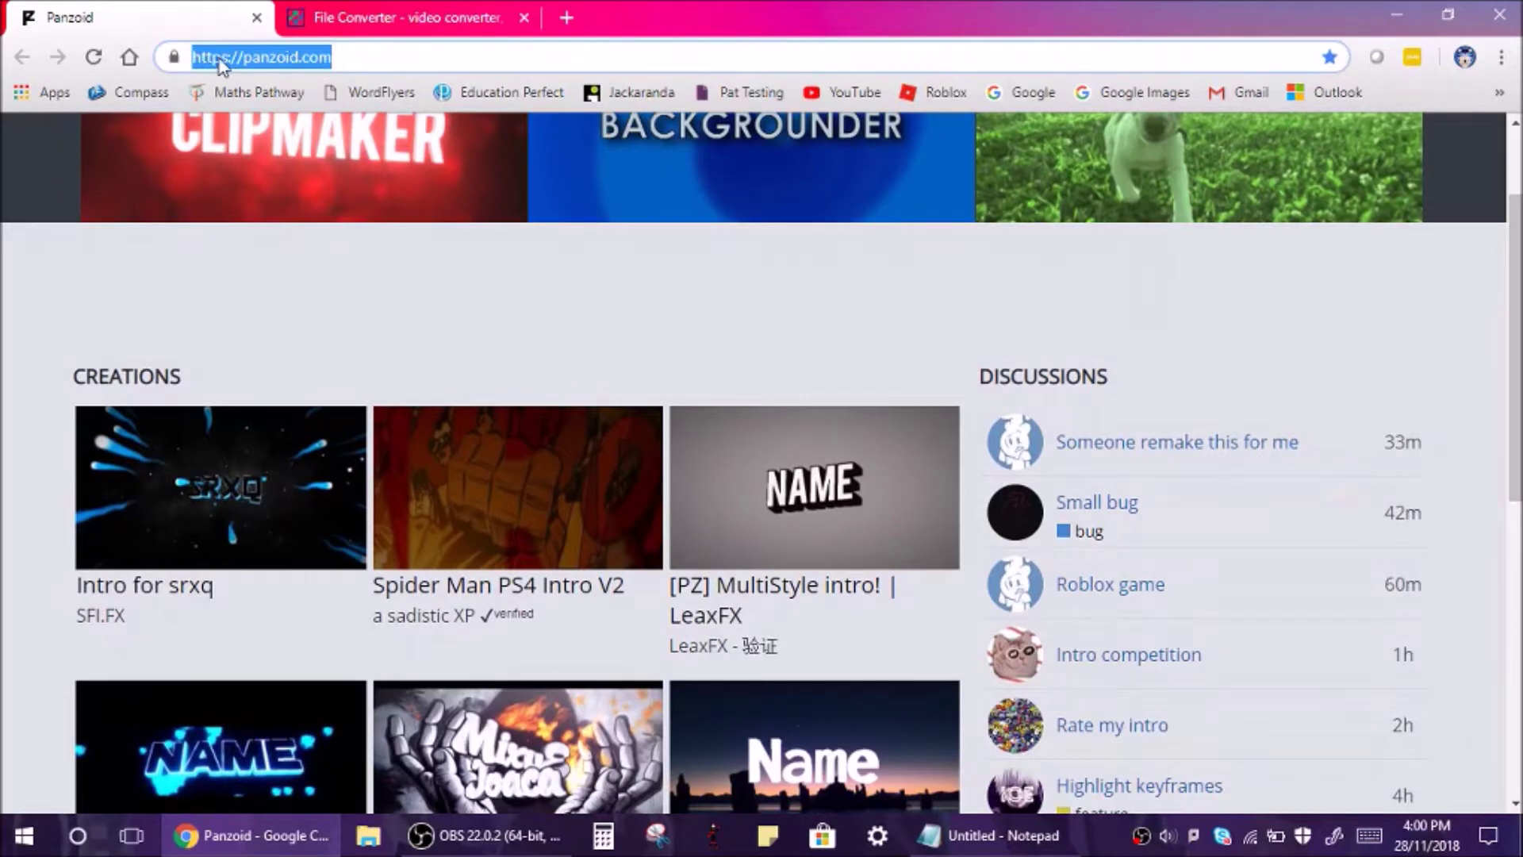
{"action": "left_click", "coordinate": [76, 304]}
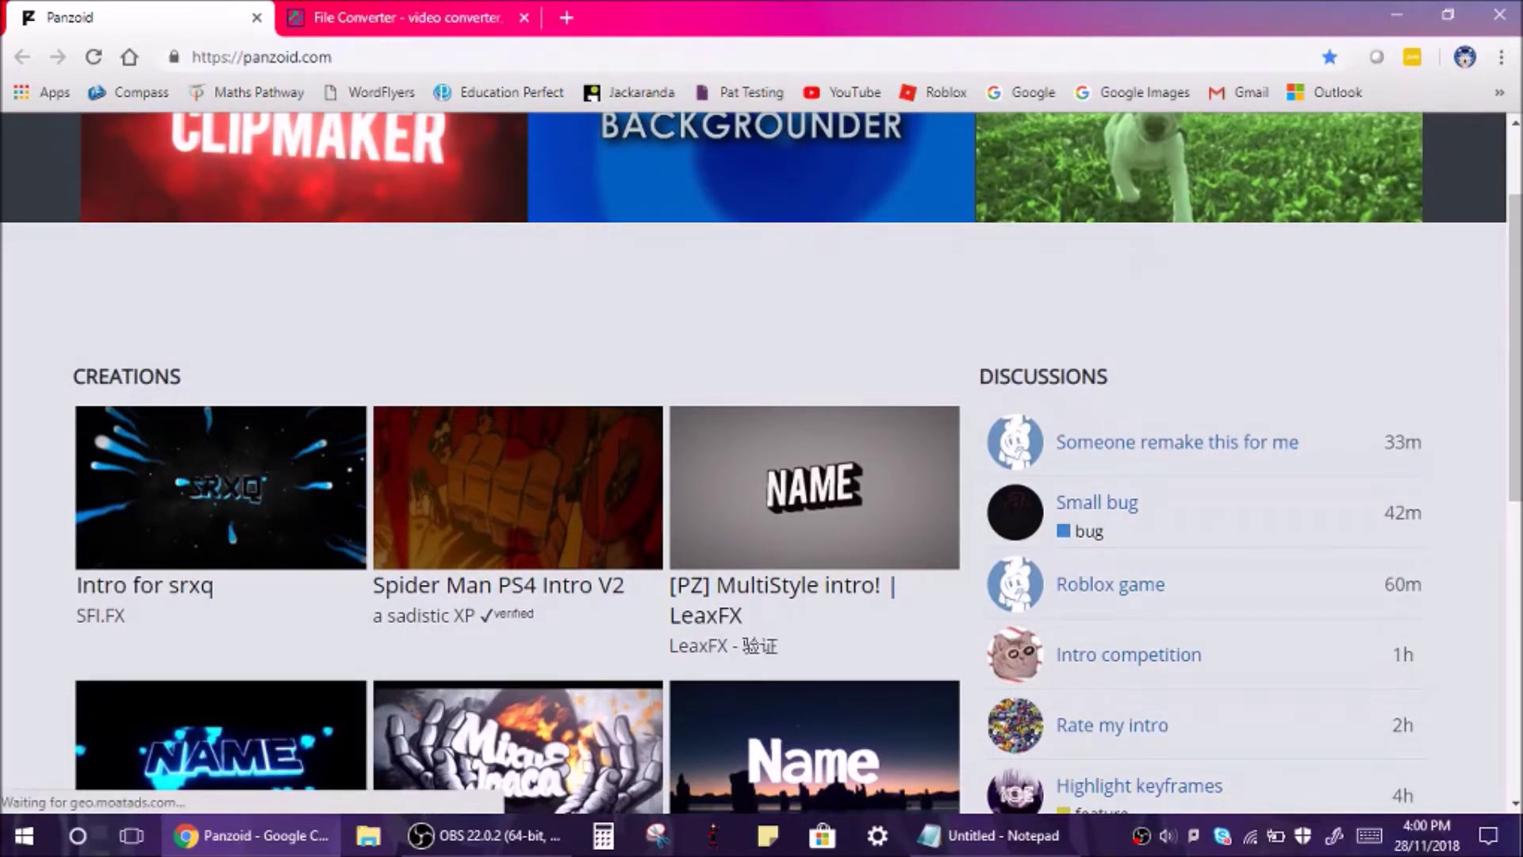
{"action": "scroll", "coordinate": [1332, 354], "scroll_direction": "down", "scroll_amount": 3}
{"action": "scroll", "coordinate": [1370, 468], "scroll_direction": "up", "scroll_amount": 5}
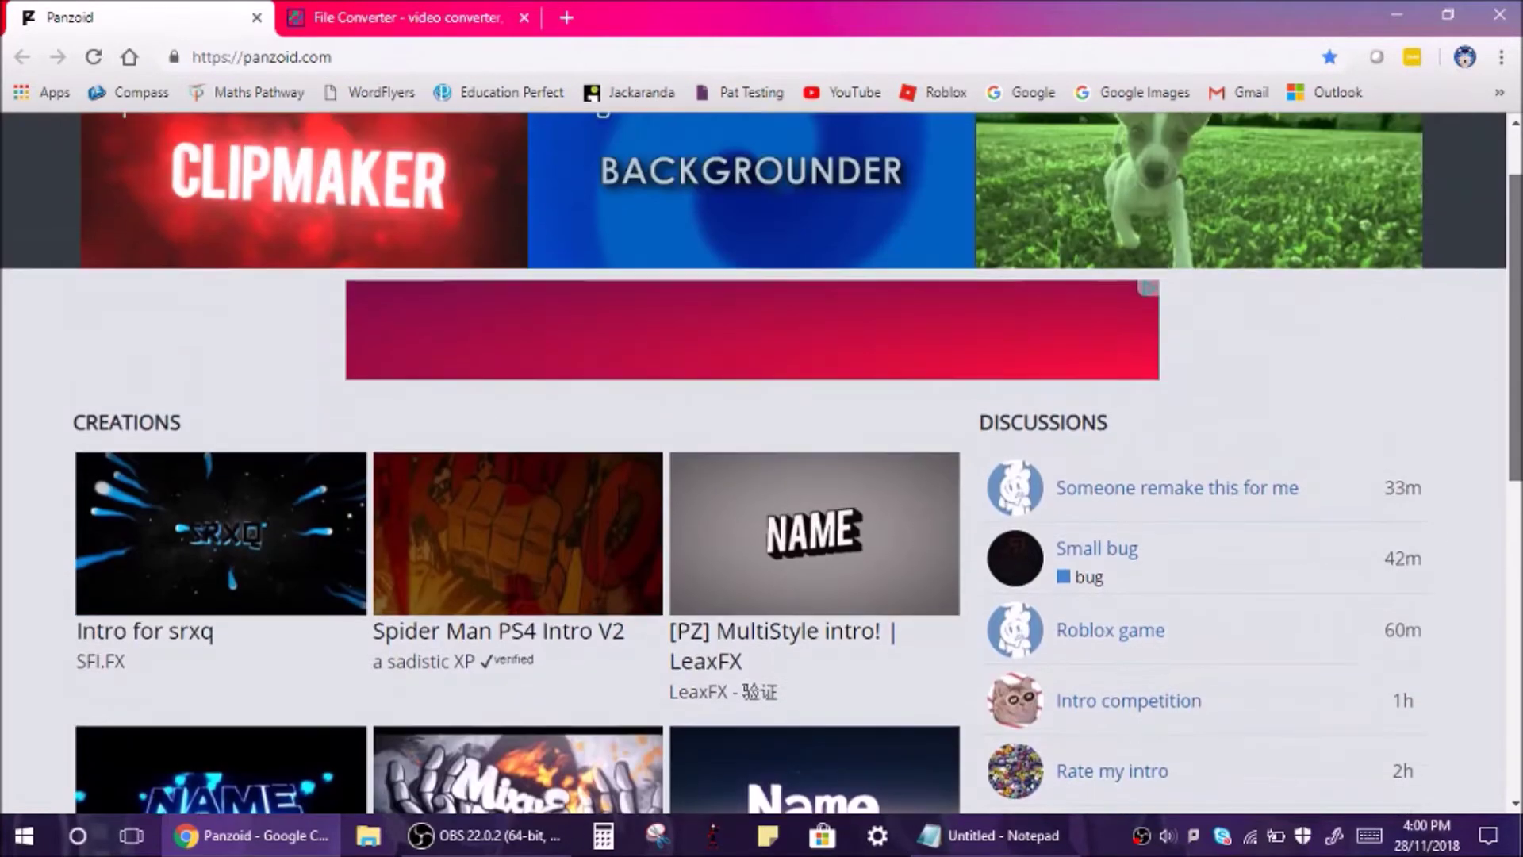
{"action": "scroll", "coordinate": [1499, 400], "scroll_direction": "down", "scroll_amount": 3}
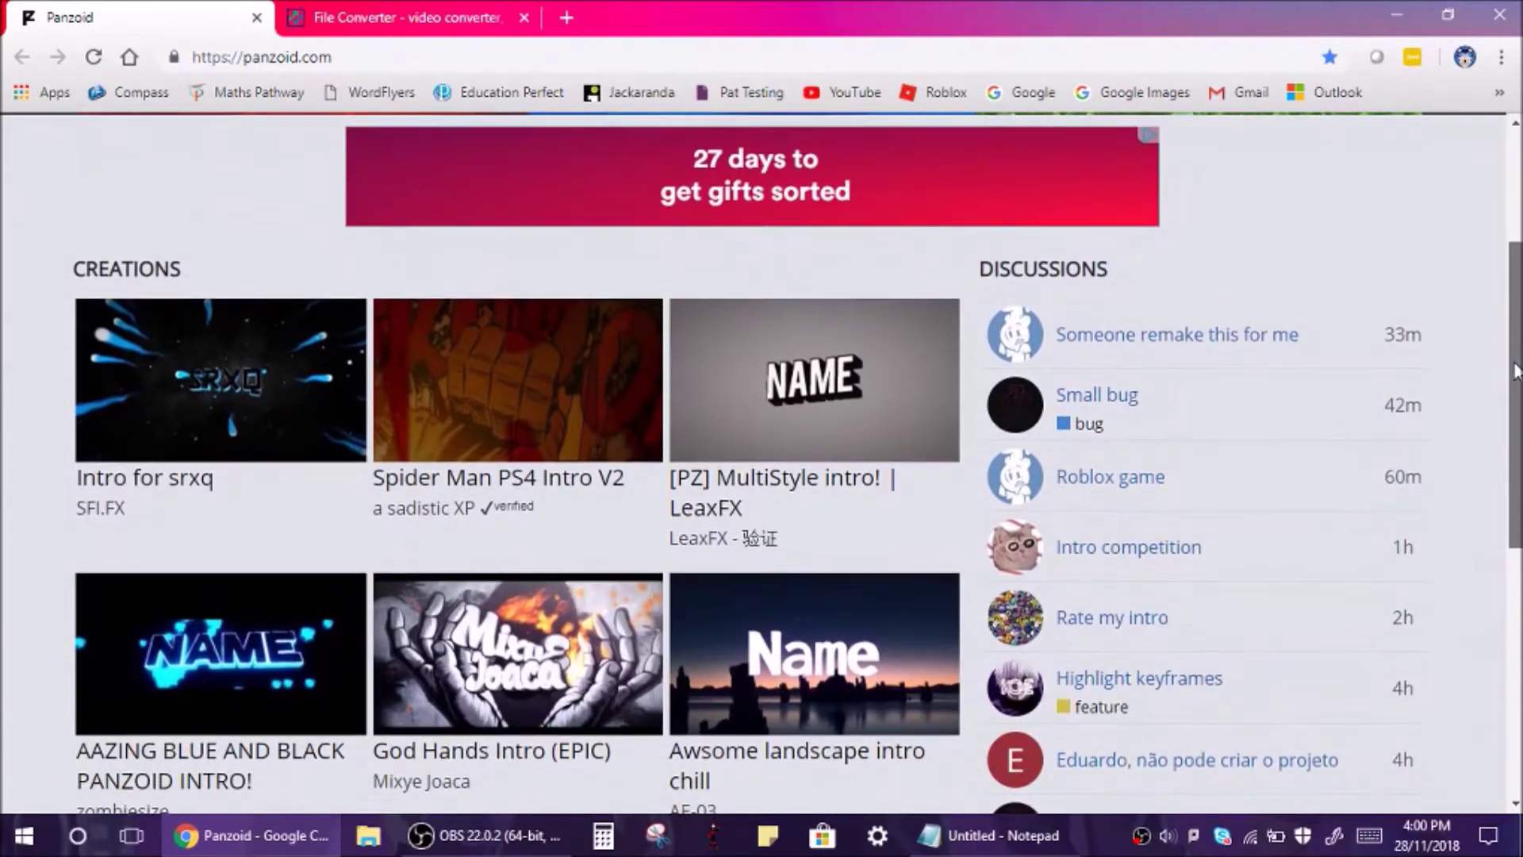
{"action": "scroll", "coordinate": [1500, 476], "scroll_direction": "down", "scroll_amount": 5}
{"action": "scroll", "coordinate": [1503, 567], "scroll_direction": "up", "scroll_amount": 5}
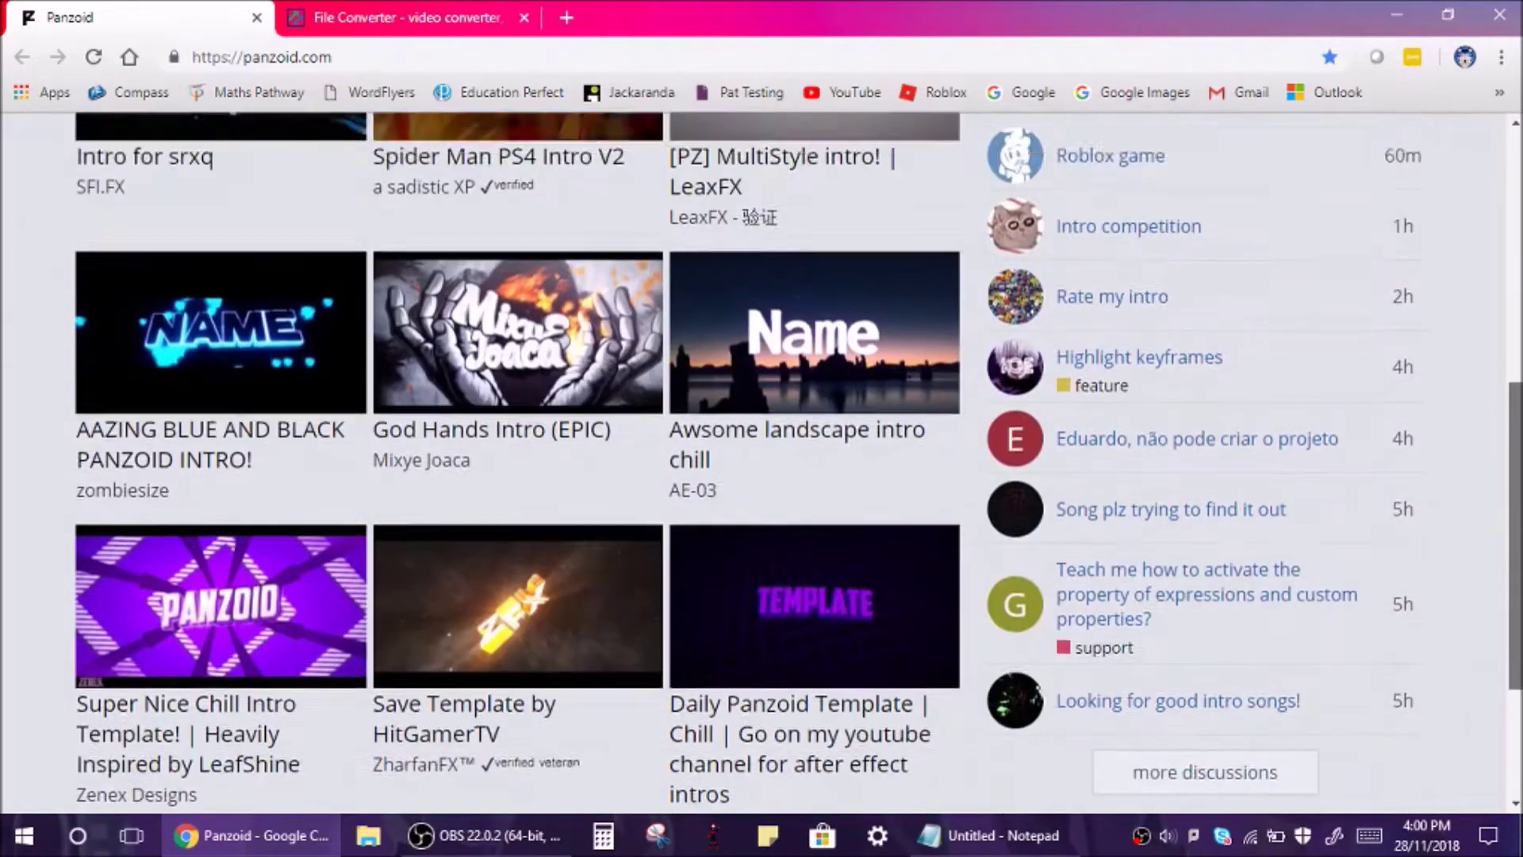
{"action": "scroll", "coordinate": [1503, 567], "scroll_direction": "up", "scroll_amount": 2}
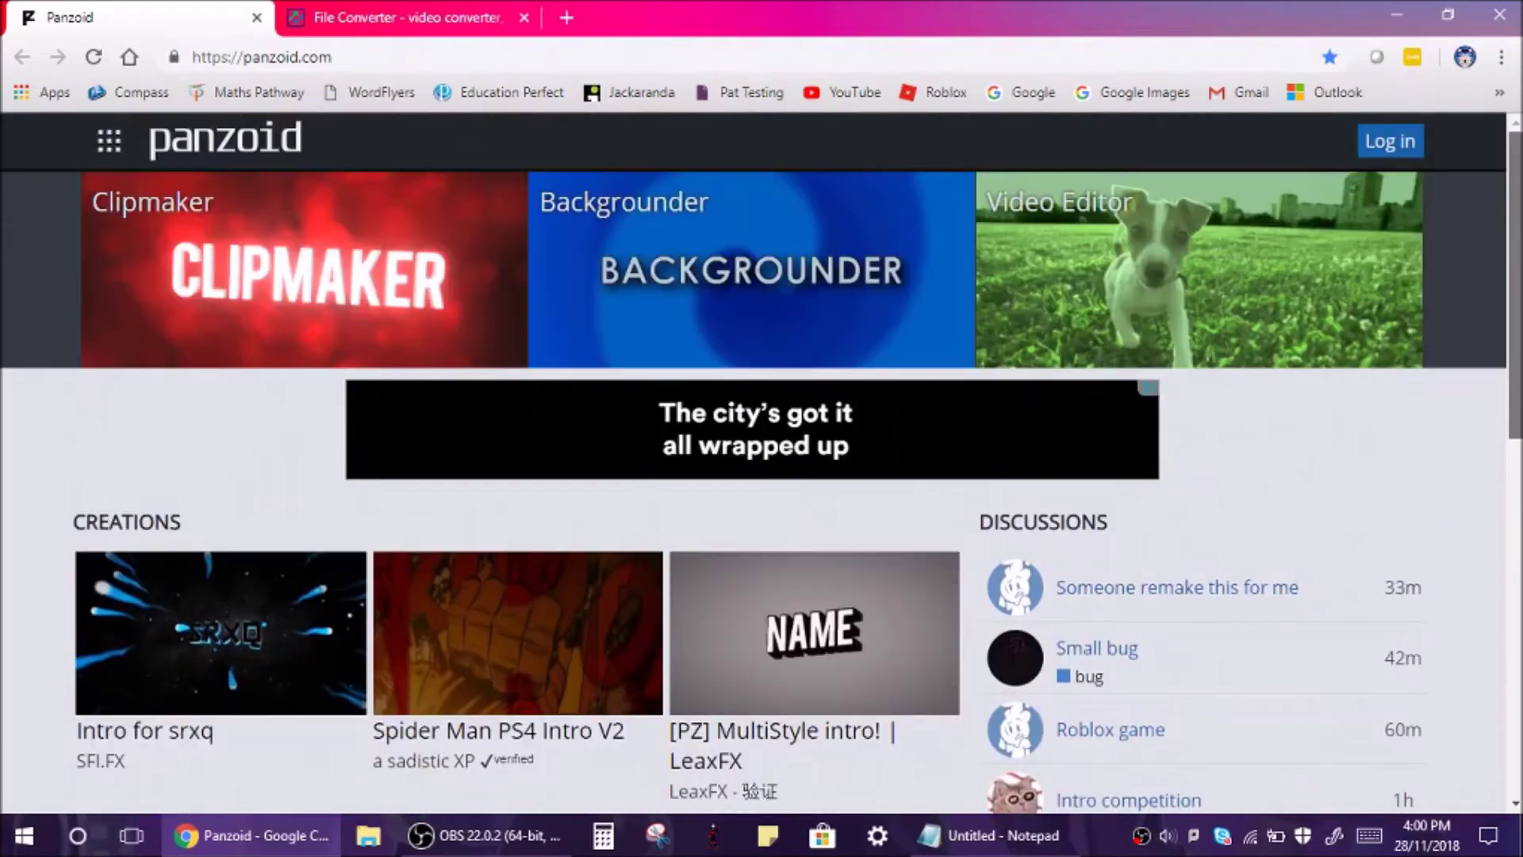
Open the full list of creations from the end of the home page's creations section.
{"action": "scroll", "coordinate": [875, 558], "scroll_direction": "down", "scroll_amount": 4}
{"action": "scroll", "coordinate": [486, 516], "scroll_direction": "down", "scroll_amount": 2}
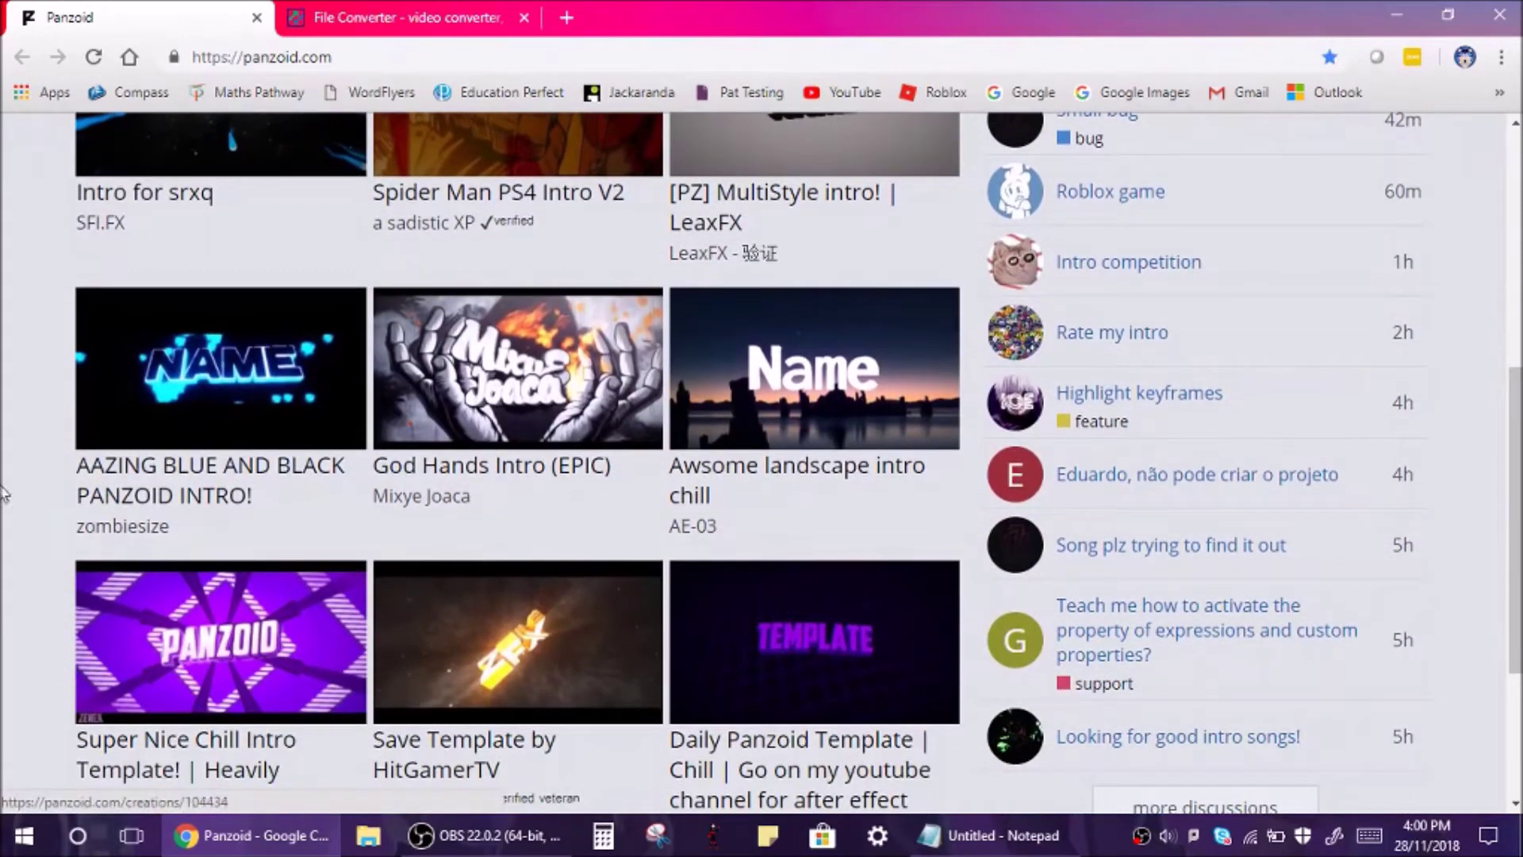
{"action": "scroll", "coordinate": [1396, 619], "scroll_direction": "down", "scroll_amount": 3}
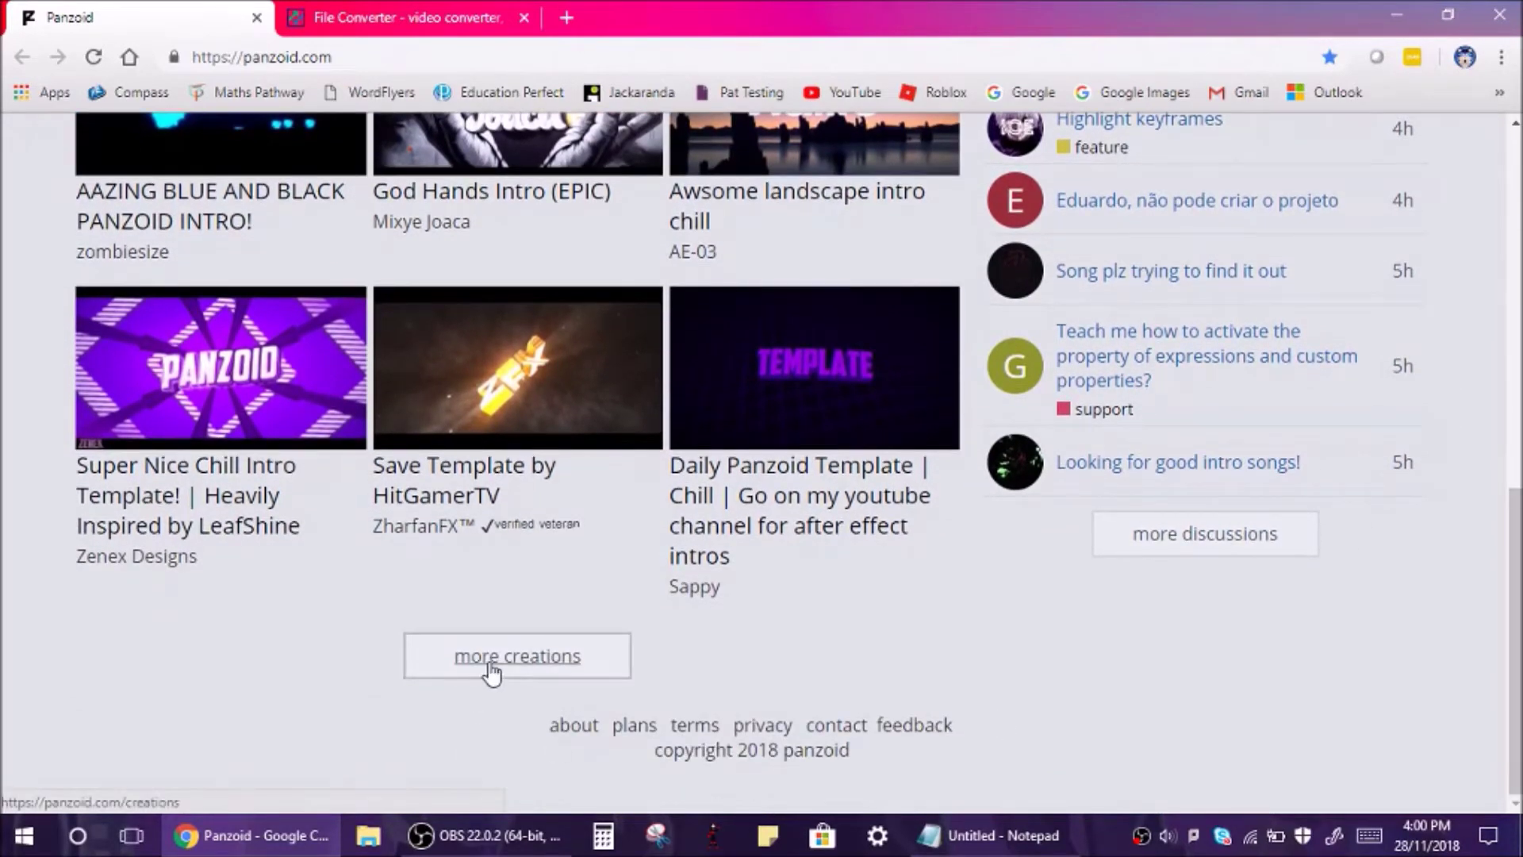
{"action": "left_click", "coordinate": [493, 676]}
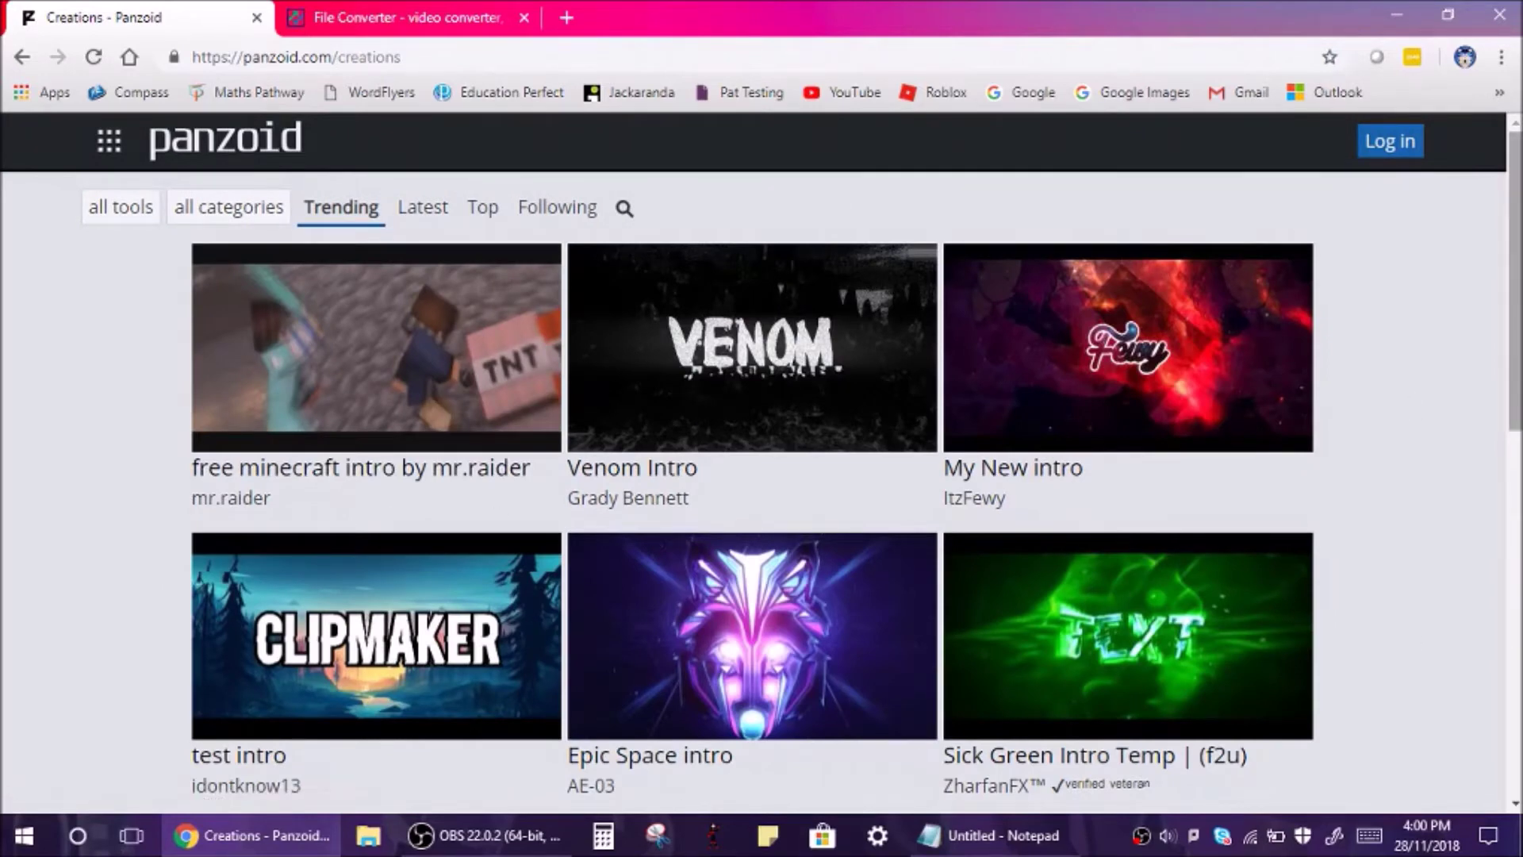
Browse the trending creations and search the creations for "outro".
{"action": "scroll", "coordinate": [1499, 687], "scroll_direction": "down", "scroll_amount": 8}
{"action": "scroll", "coordinate": [1499, 690], "scroll_direction": "down", "scroll_amount": 3}
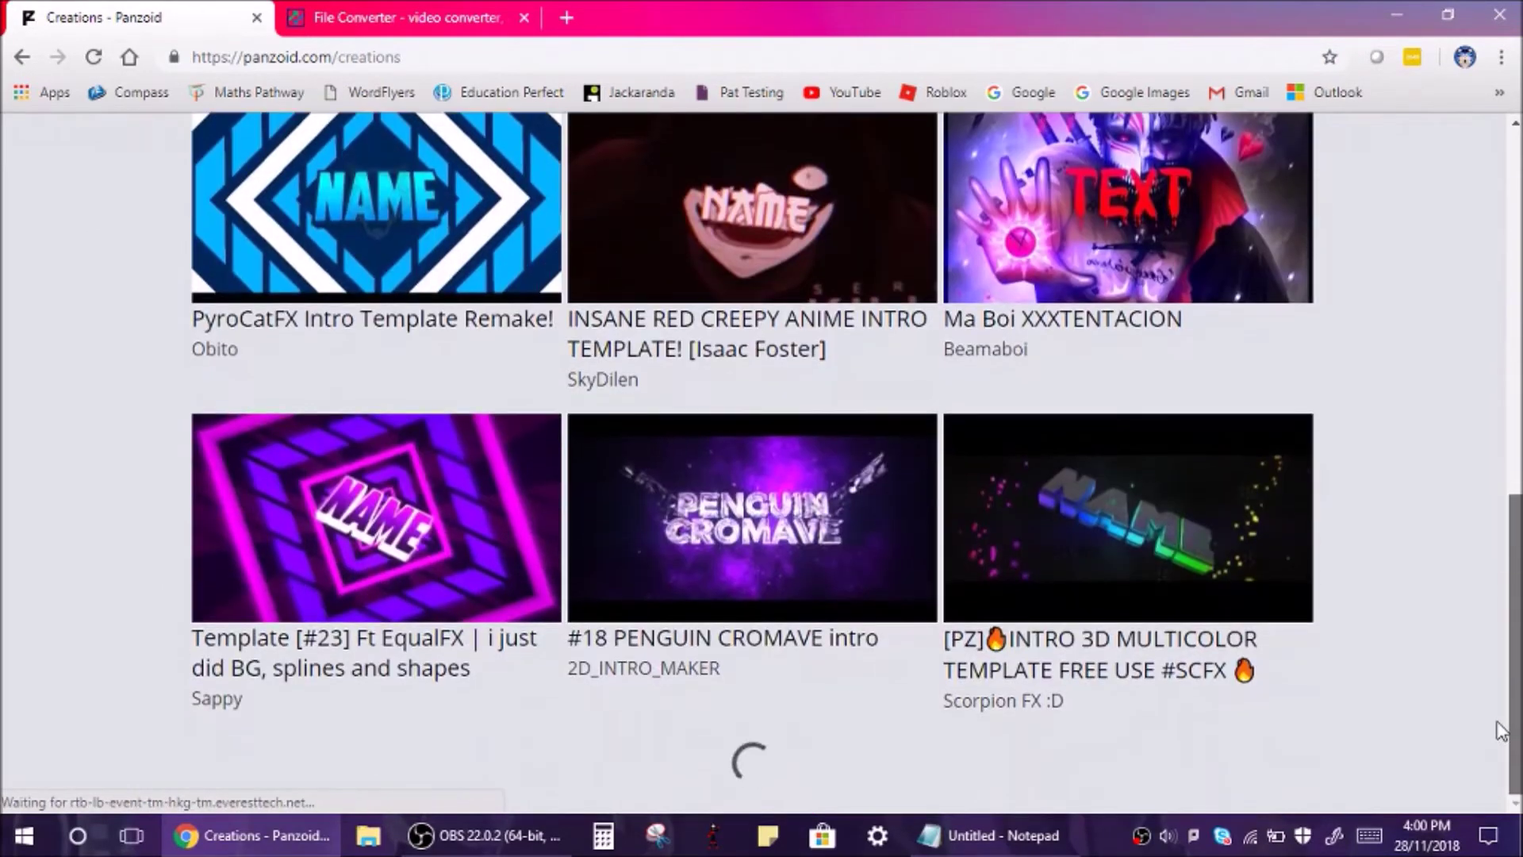
{"action": "left_click_drag", "start_coordinate": [1511, 714], "coordinate": [1517, 301]}
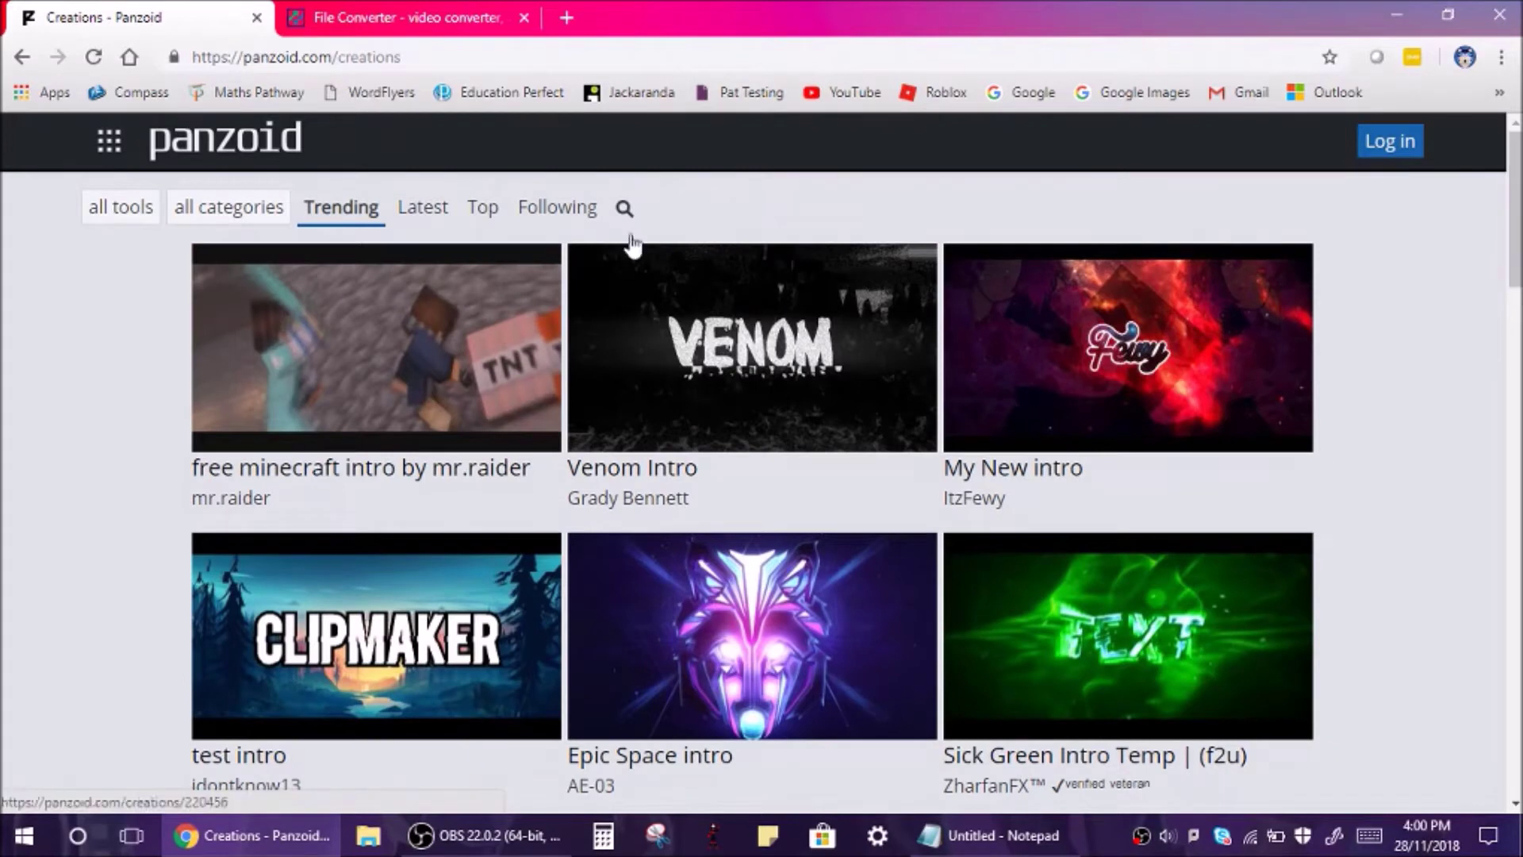
{"action": "left_click", "coordinate": [625, 208]}
{"action": "type", "text": "outro"}
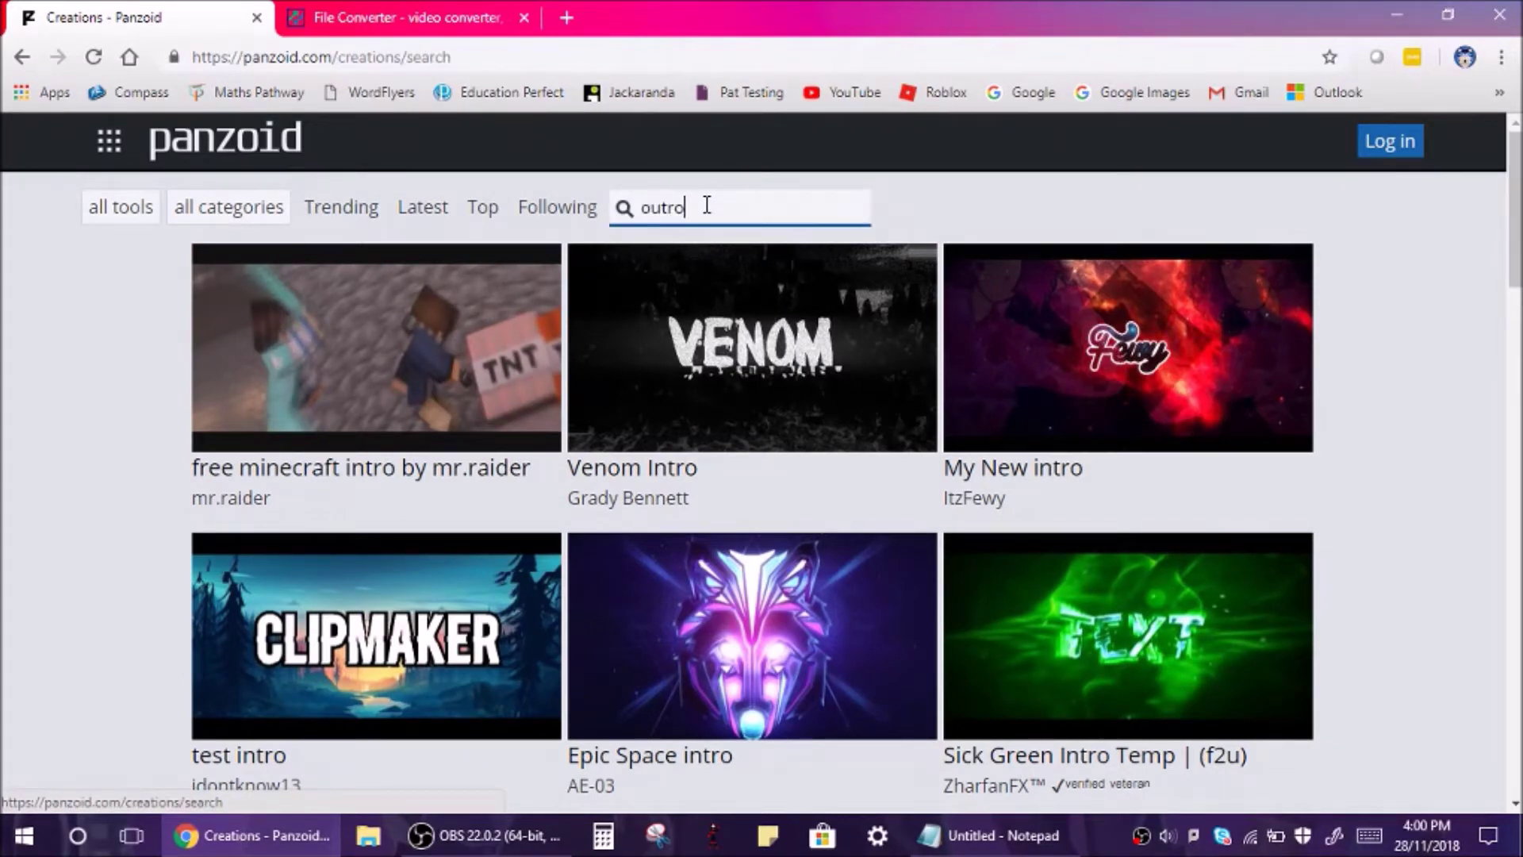
{"action": "key", "text": "Return"}
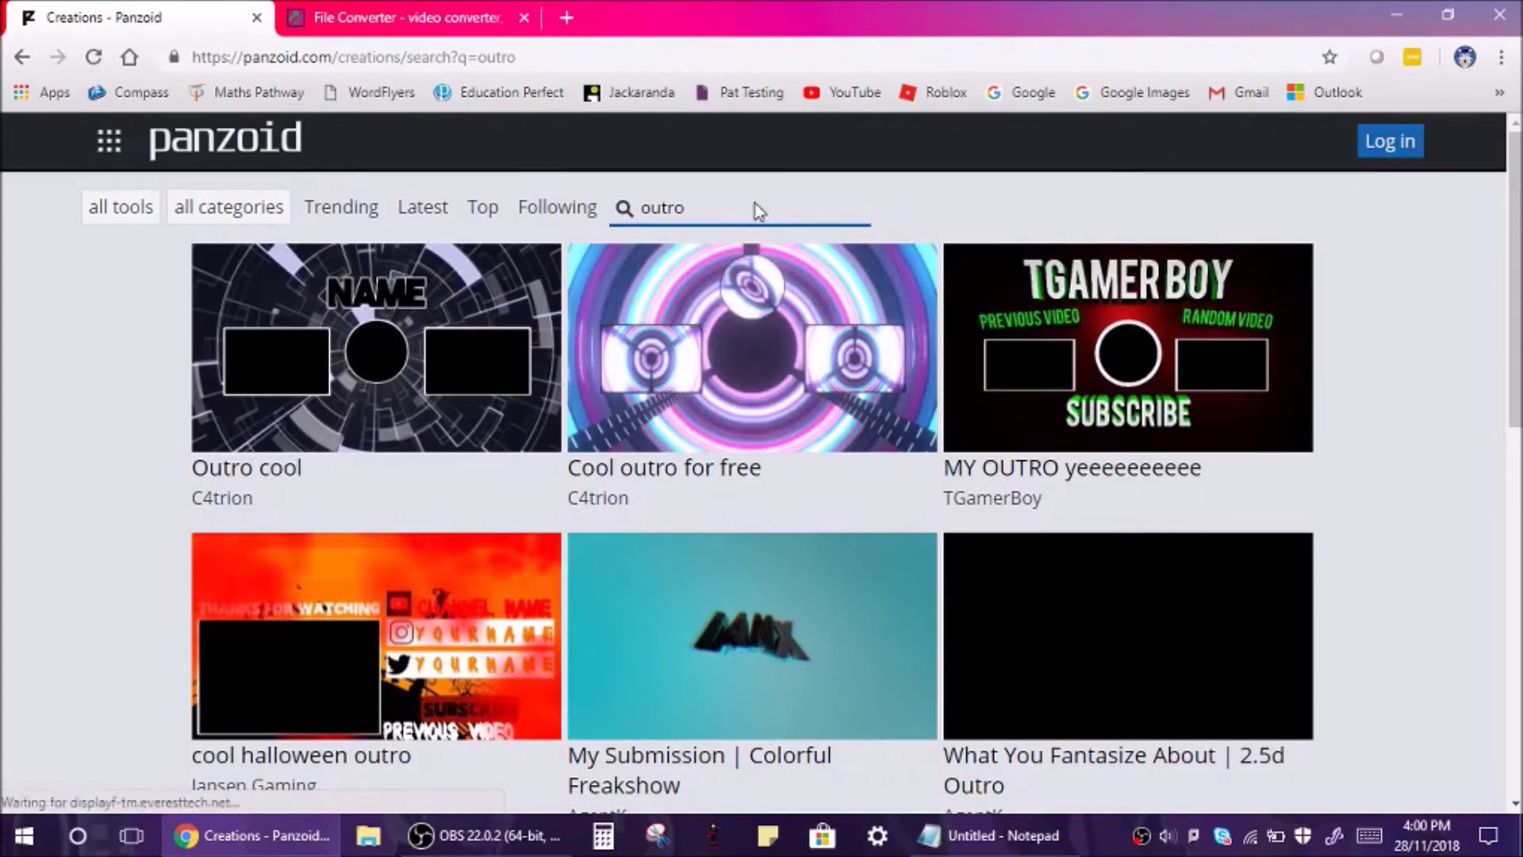
Return to the trending creations and open the "test intro" template in Clipmaker.
{"action": "left_click", "coordinate": [347, 209]}
{"action": "left_click_drag", "start_coordinate": [1520, 309], "coordinate": [1519, 472]}
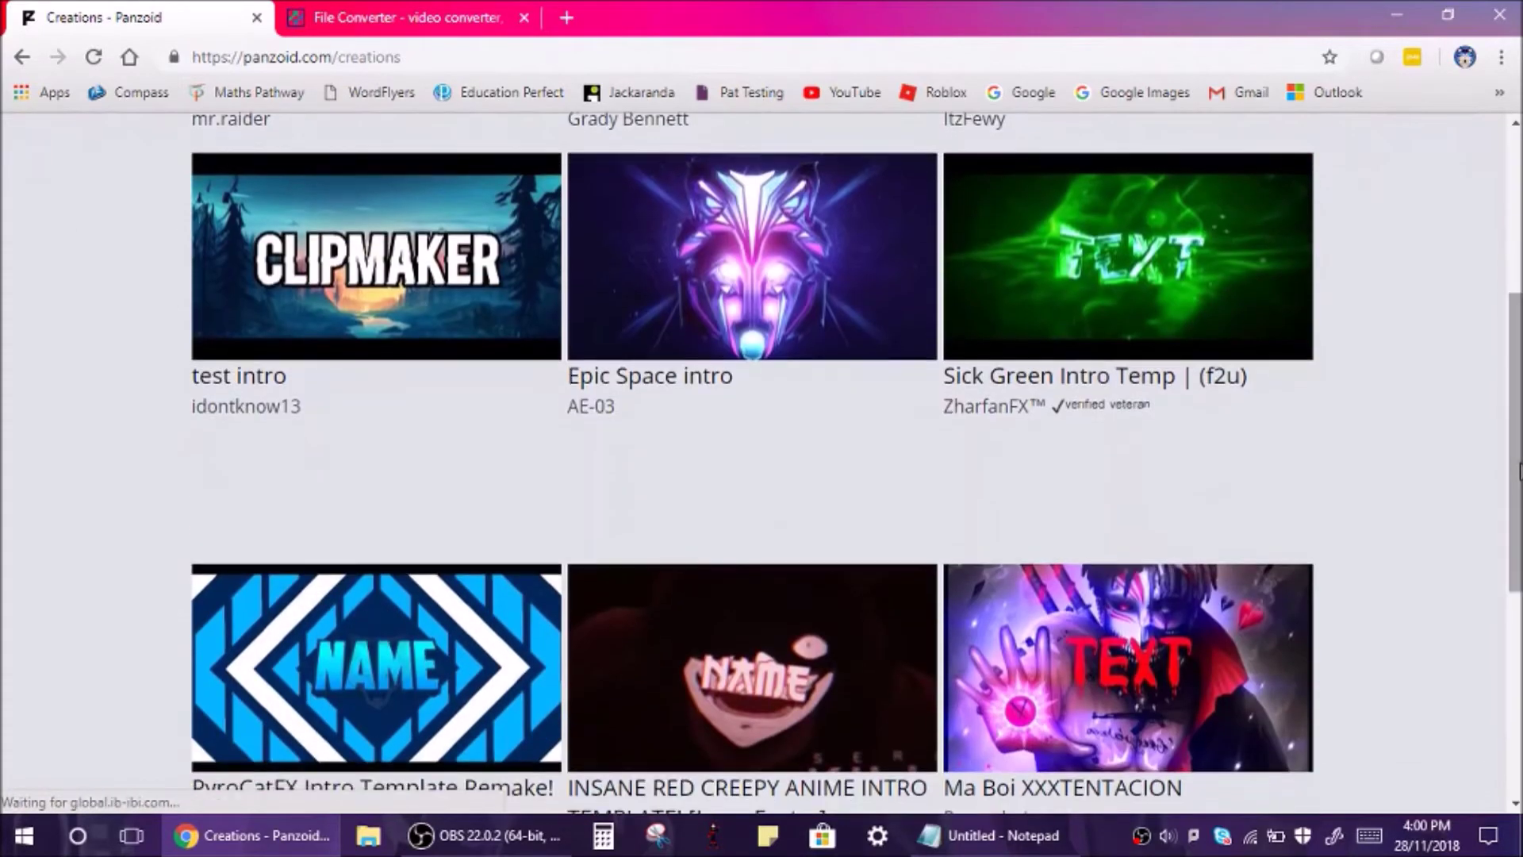
{"action": "left_click", "coordinate": [252, 252]}
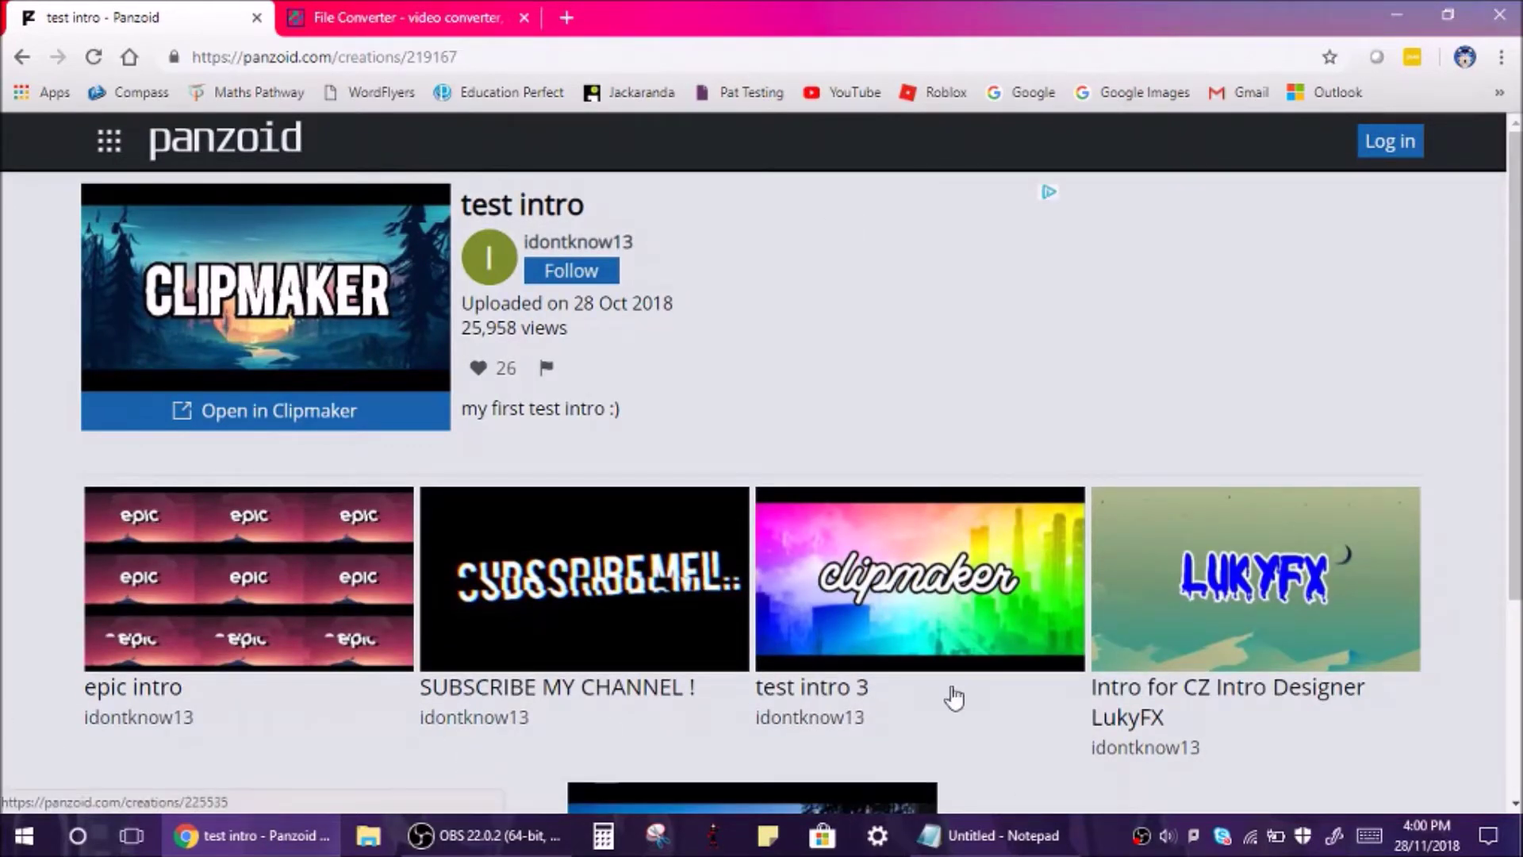
{"action": "left_click", "coordinate": [272, 418]}
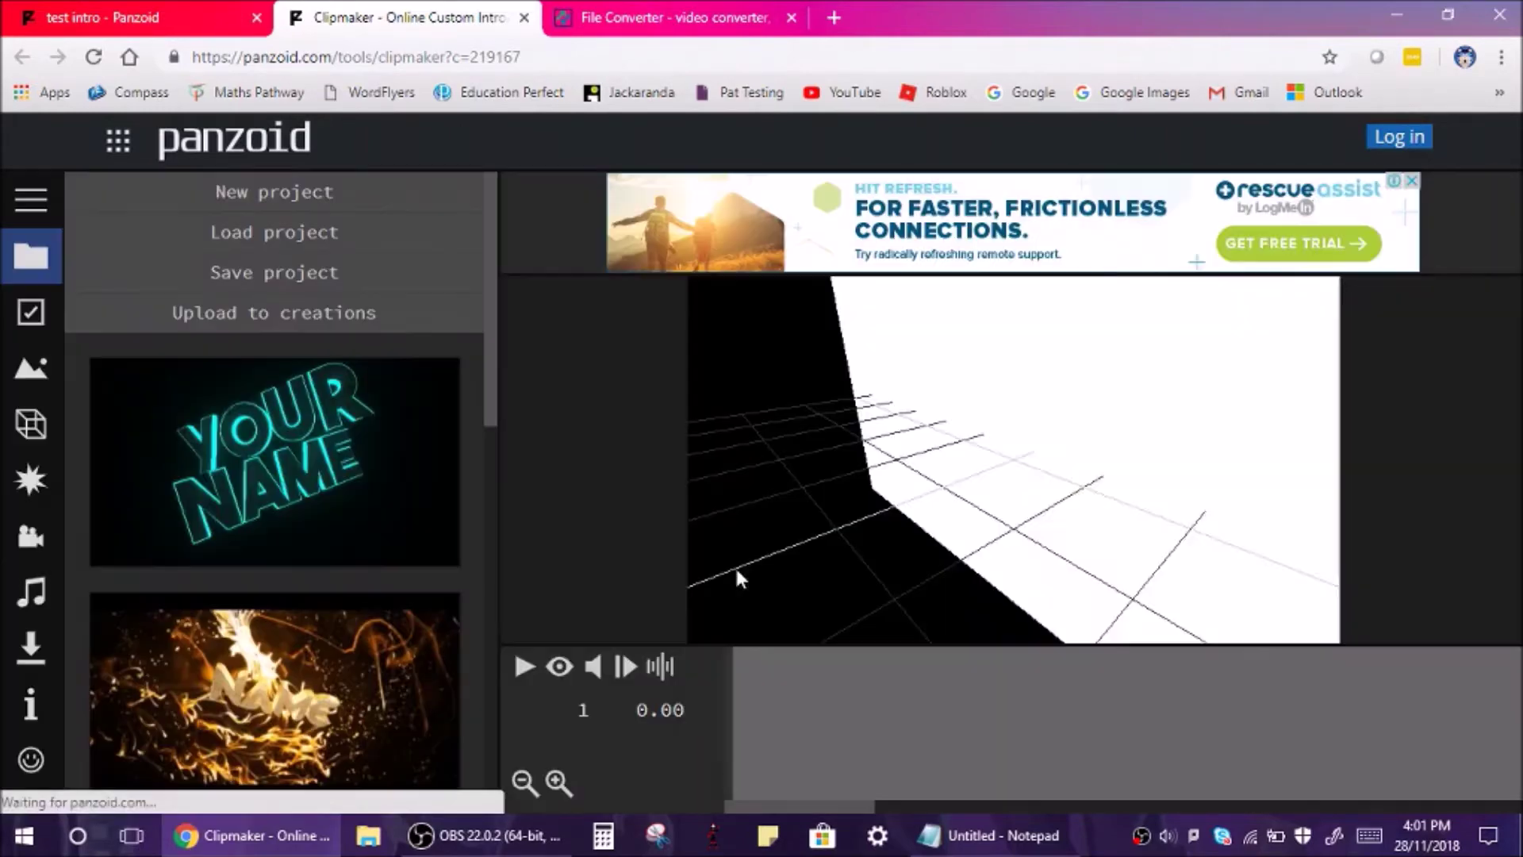
Preview the intro through the camera view by playing and scrubbing it, and return the playhead to the first frame.
{"action": "left_click", "coordinate": [561, 668]}
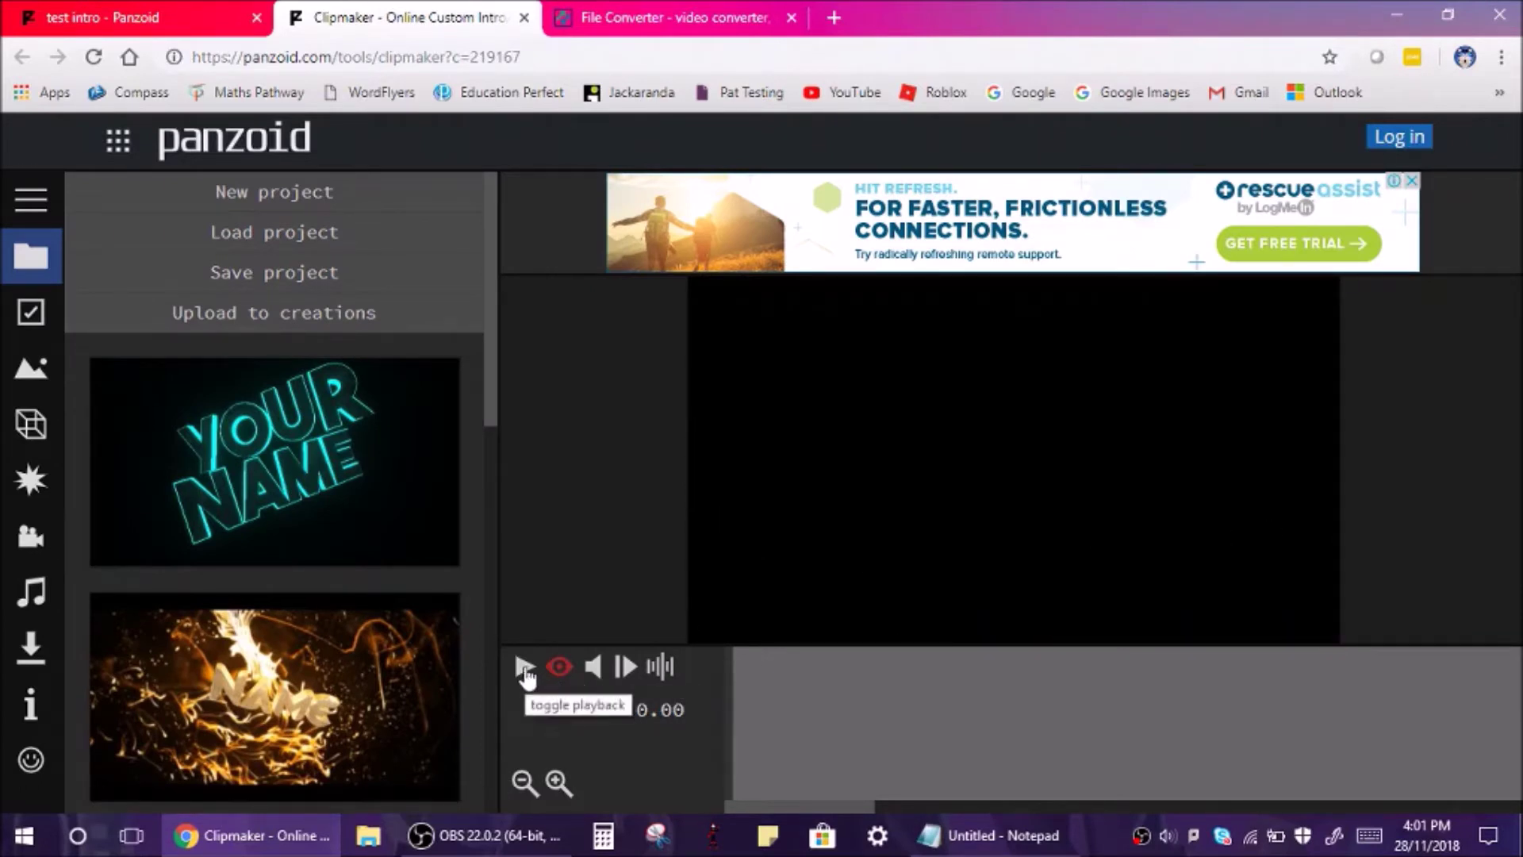
{"action": "left_click", "coordinate": [525, 668]}
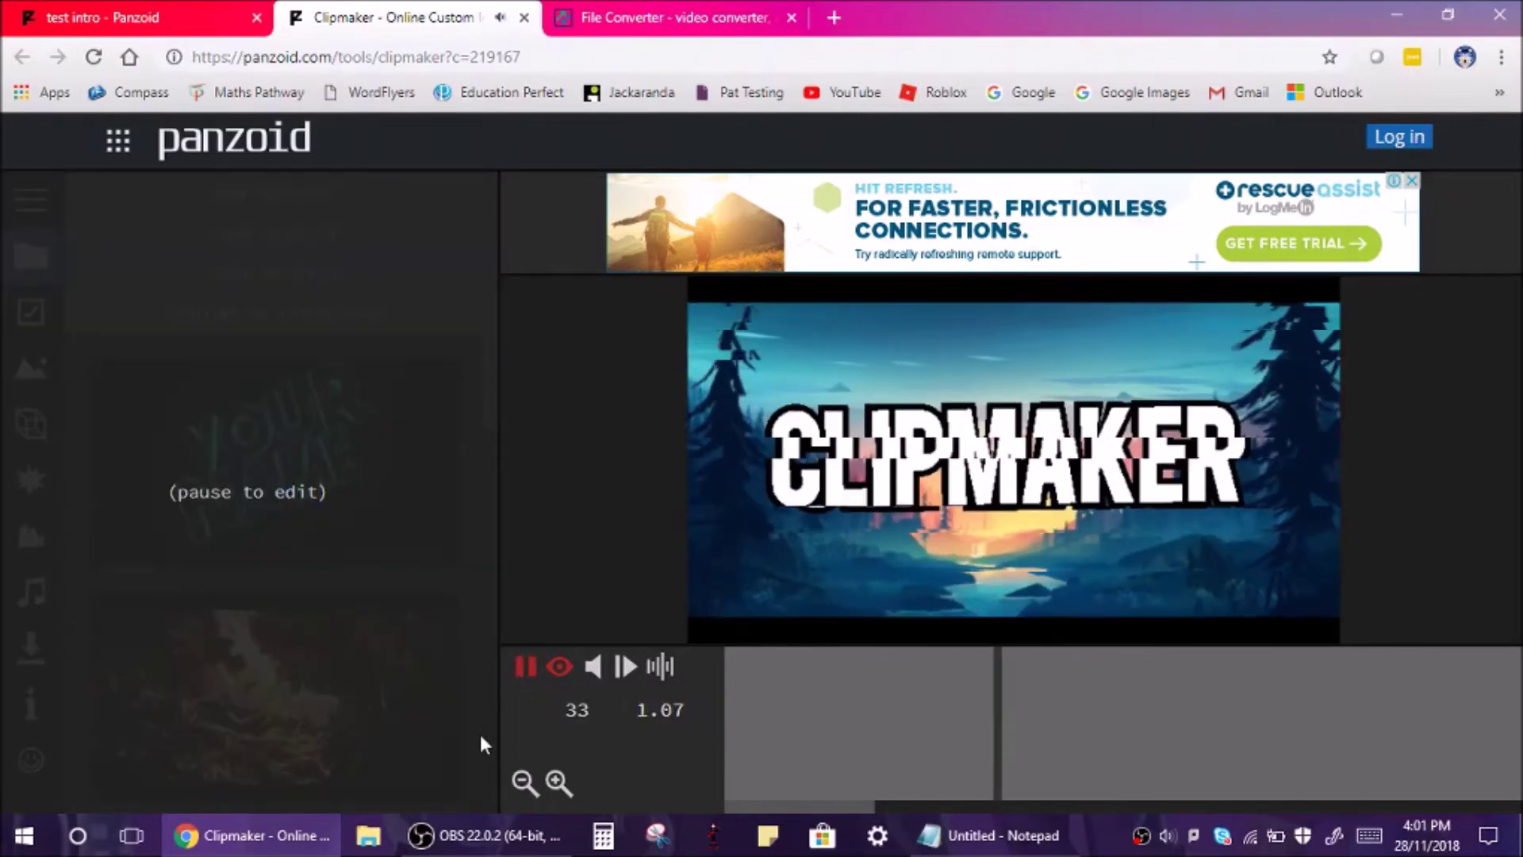
{"action": "left_click", "coordinate": [525, 668]}
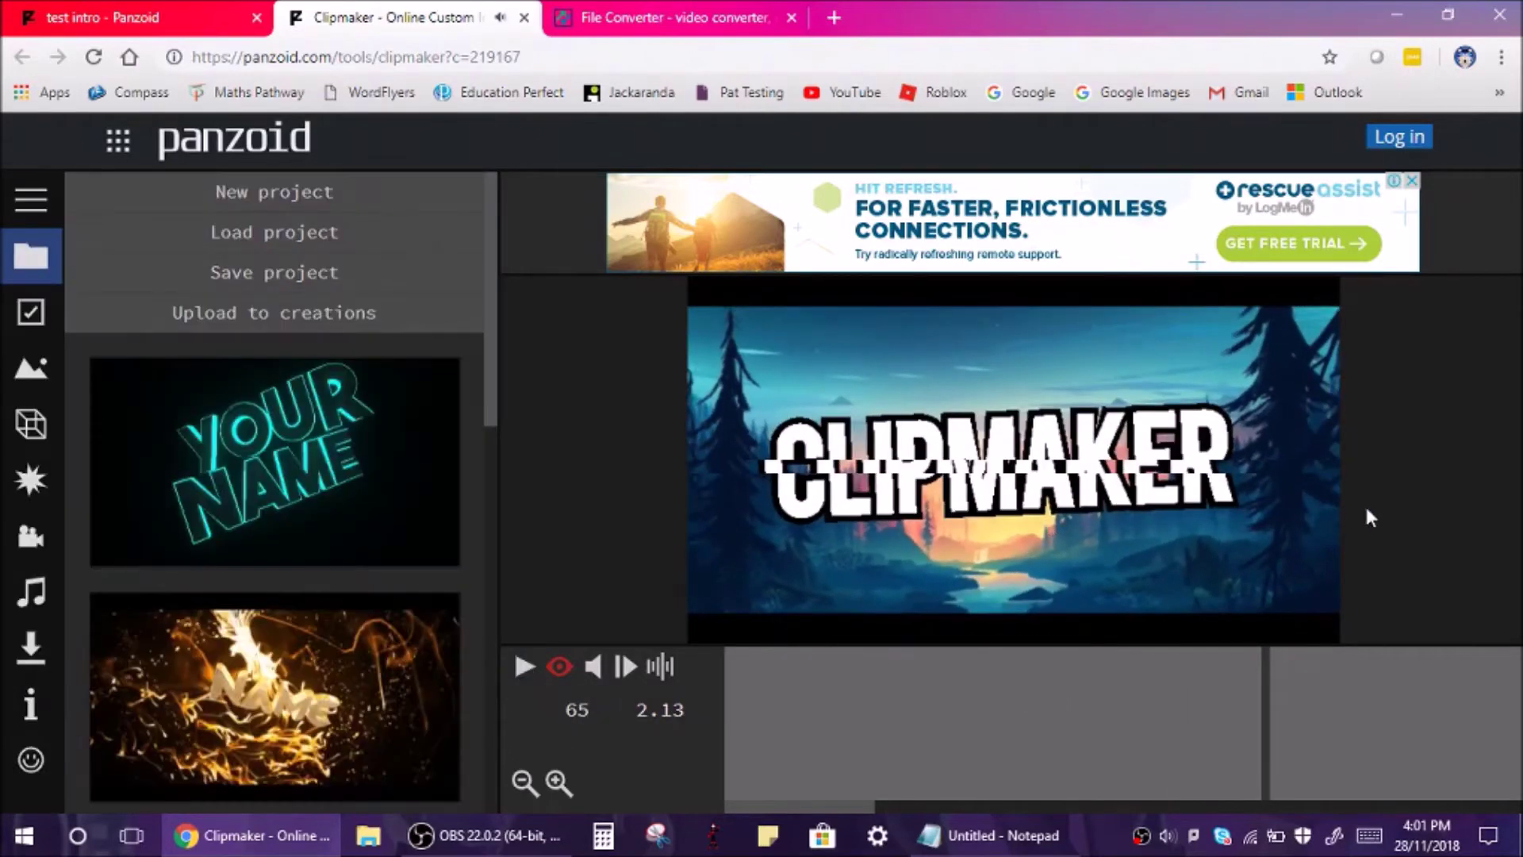
{"action": "left_click_drag", "start_coordinate": [1266, 721], "coordinate": [1113, 741]}
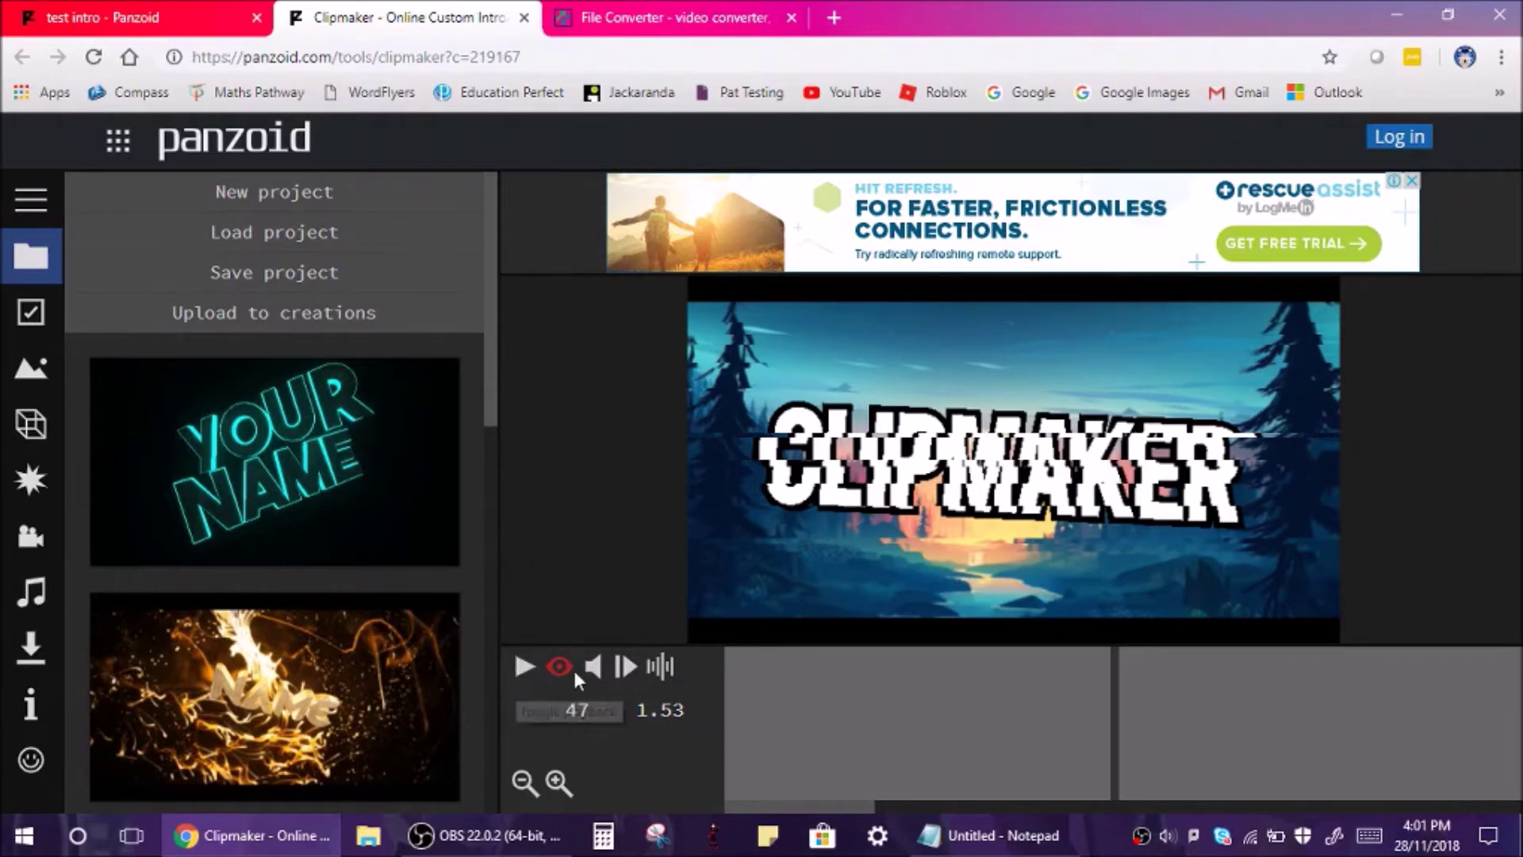
{"action": "left_click", "coordinate": [525, 670]}
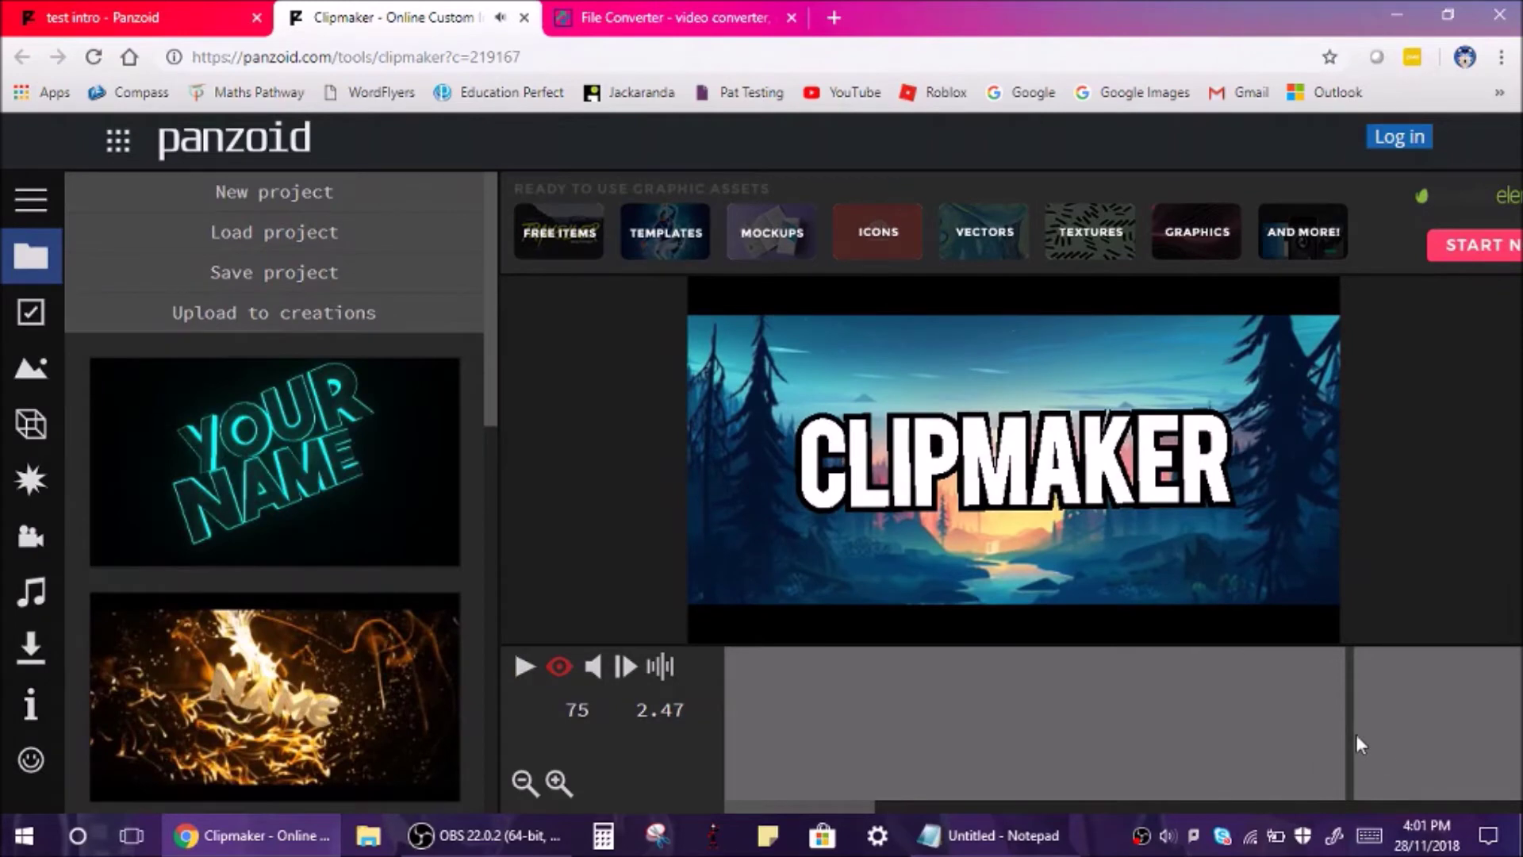
{"action": "left_click_drag", "start_coordinate": [1346, 733], "coordinate": [579, 743]}
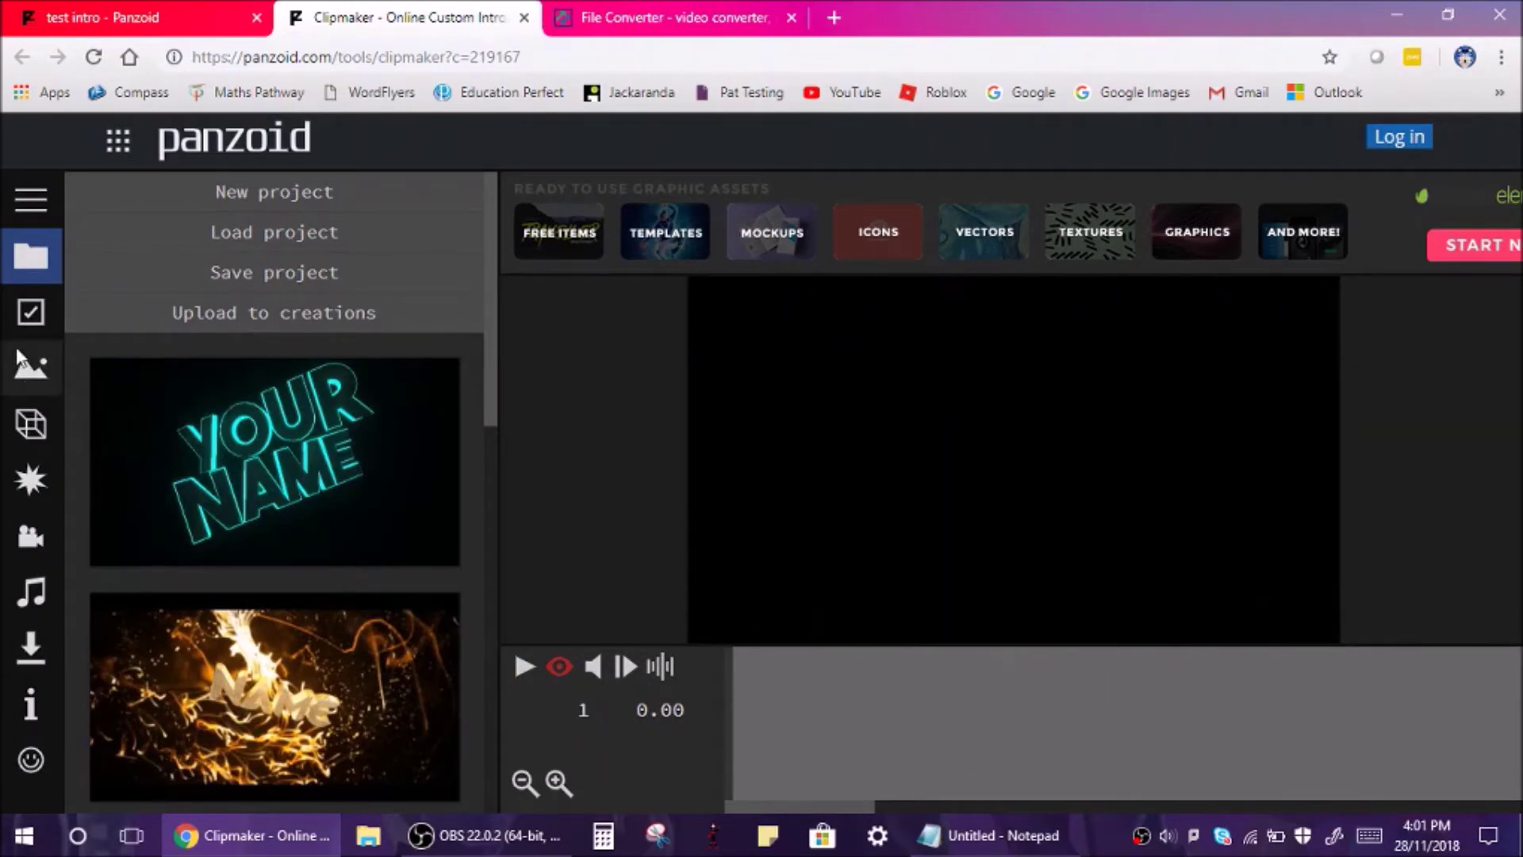
In the basic settings, choose the 1920x1080 (1080p) video resolution and set the frame rate to 60.
{"action": "left_click", "coordinate": [32, 321]}
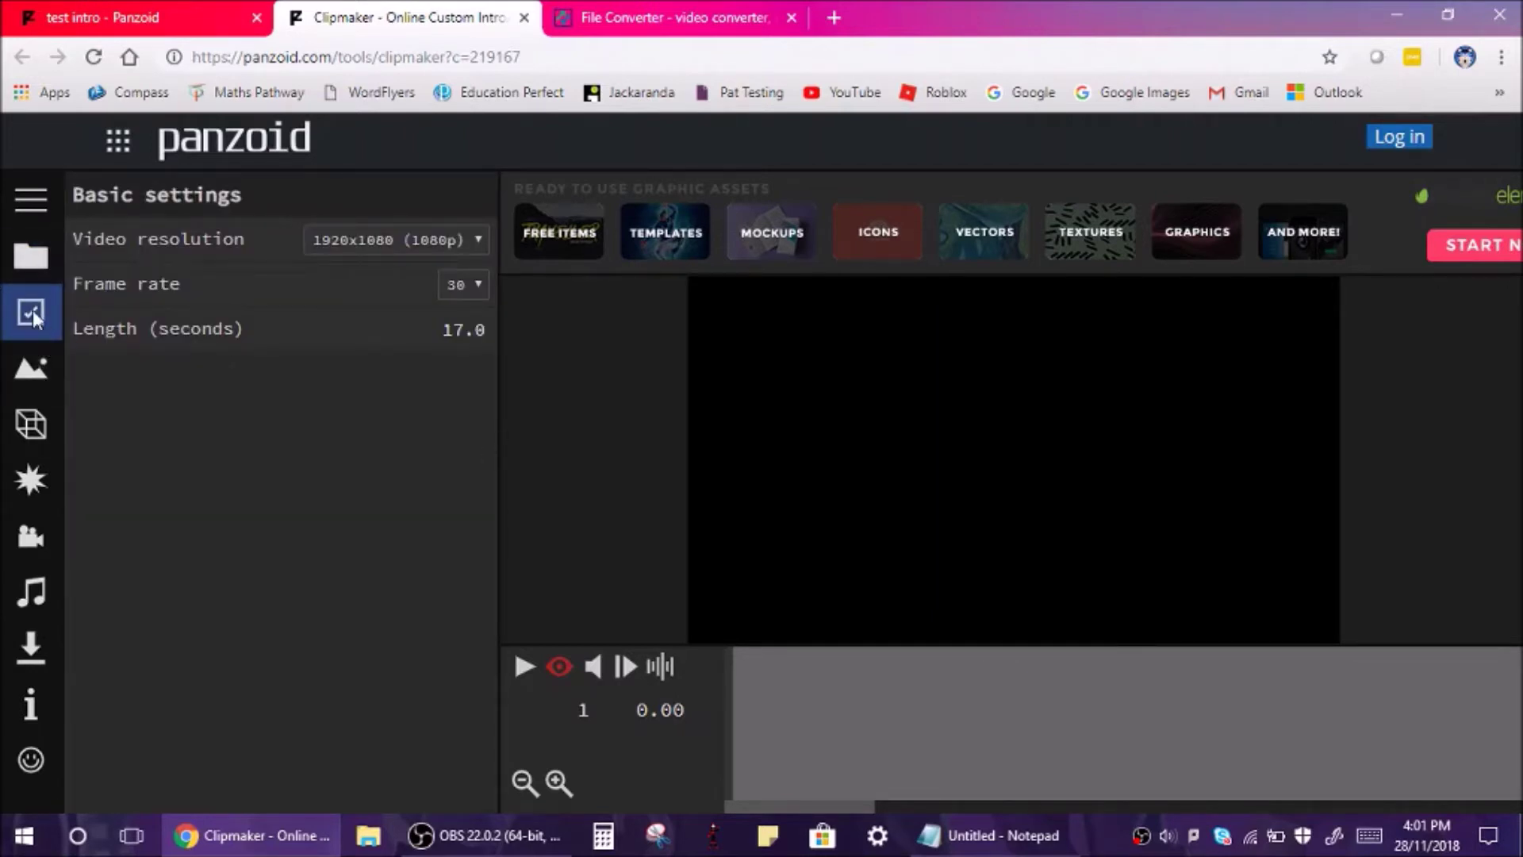
{"action": "left_click", "coordinate": [409, 234]}
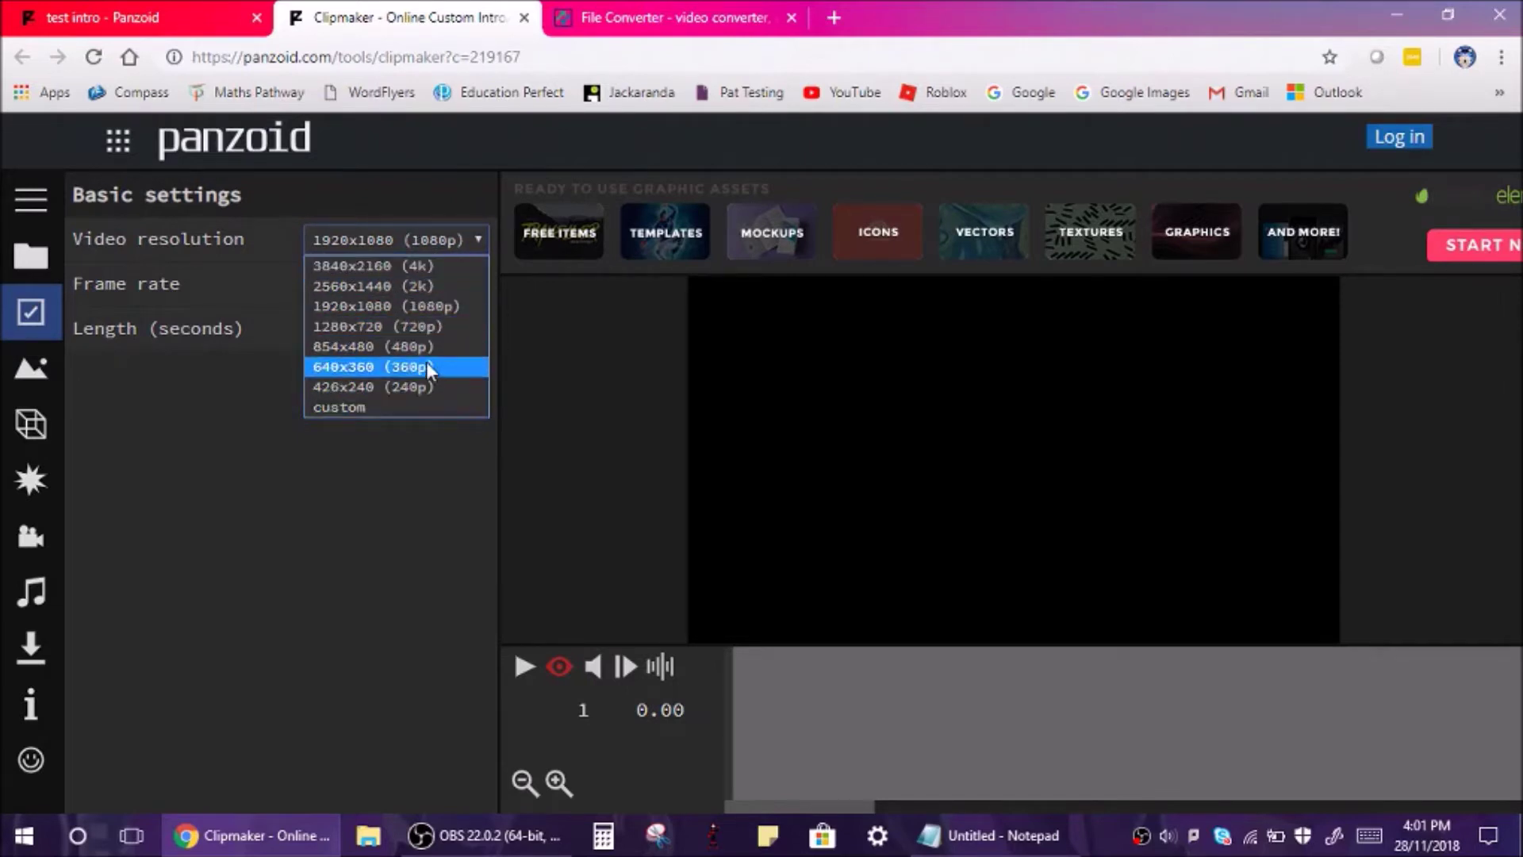
{"action": "left_click", "coordinate": [435, 305]}
{"action": "left_click", "coordinate": [455, 237]}
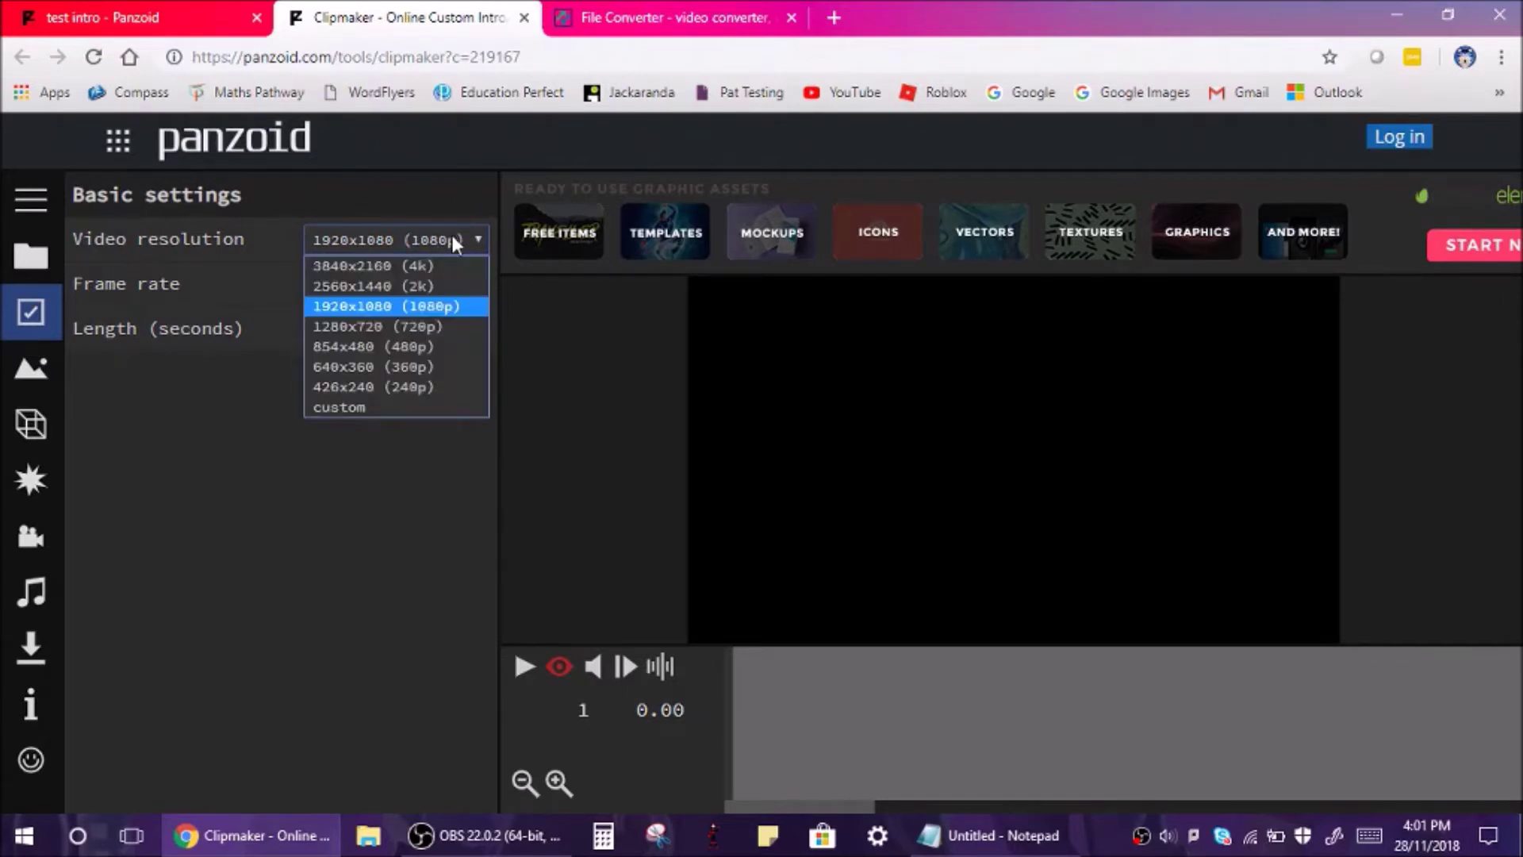
{"action": "left_click", "coordinate": [442, 311]}
{"action": "left_click", "coordinate": [406, 241]}
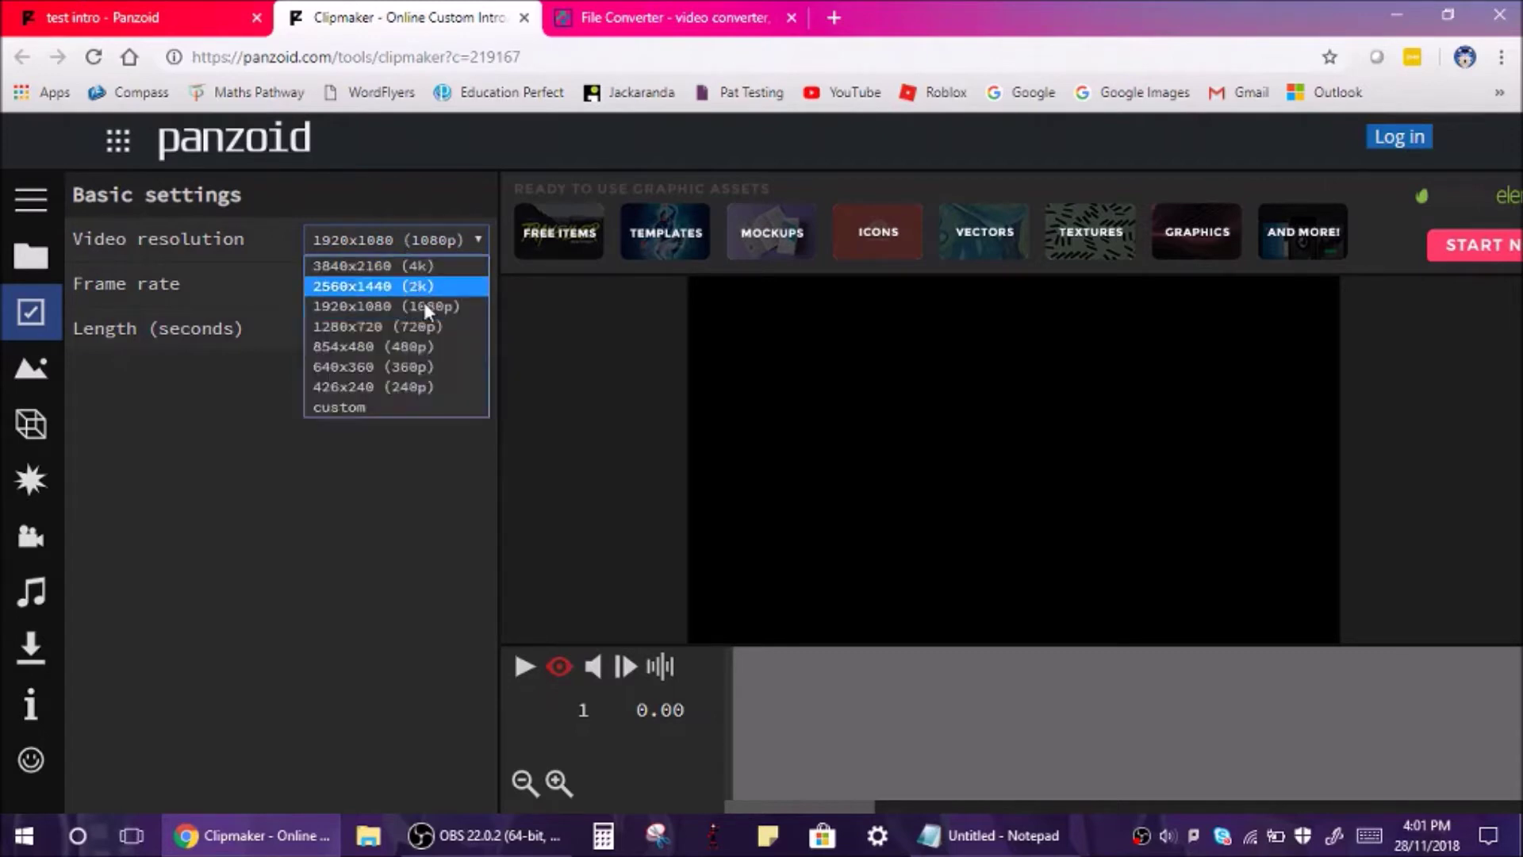
{"action": "left_click", "coordinate": [428, 308]}
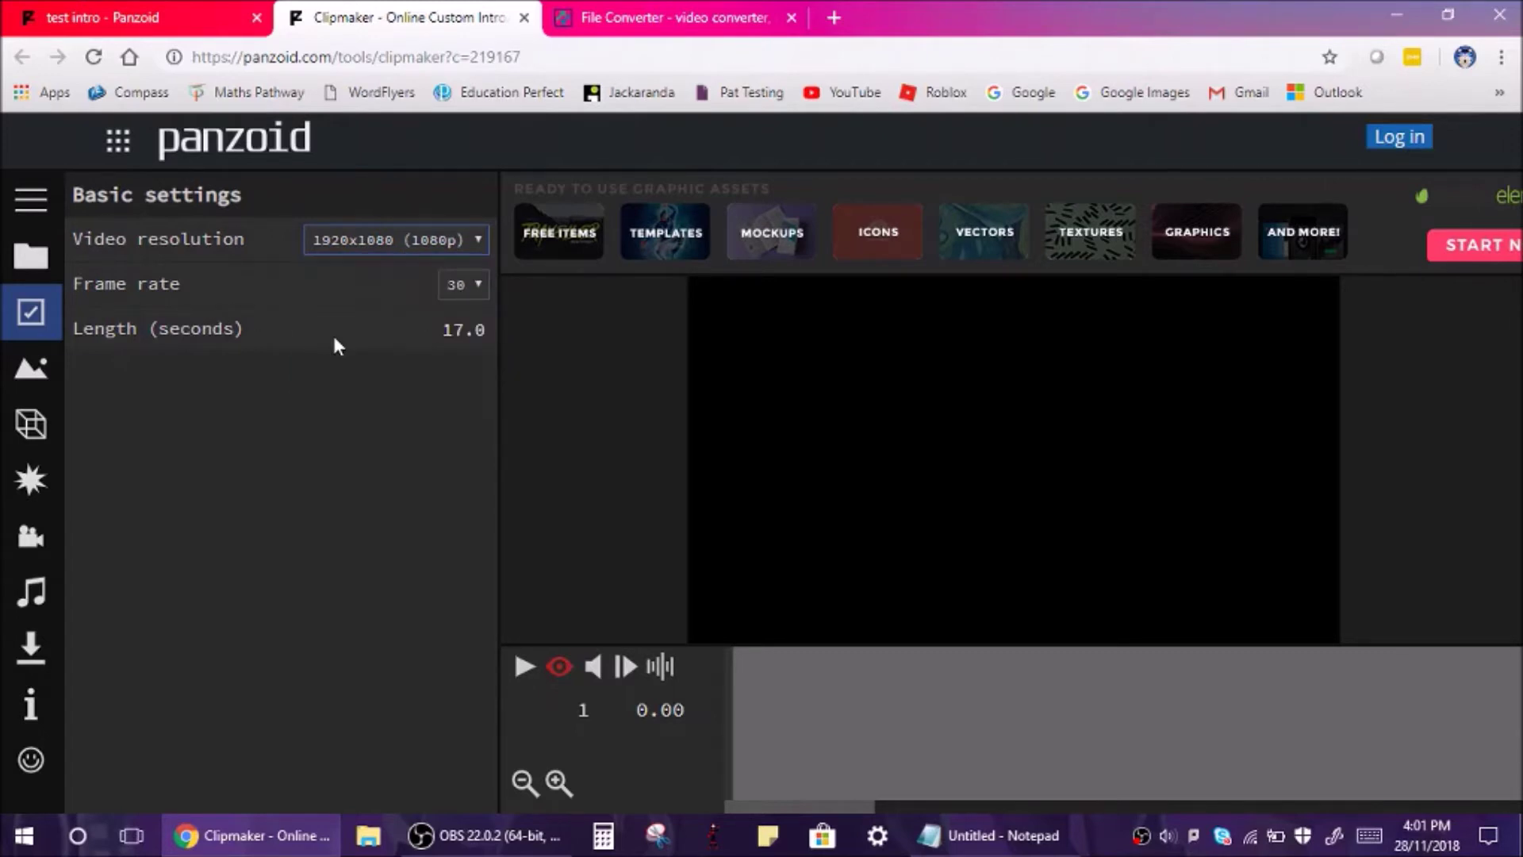
{"action": "left_click", "coordinate": [466, 332]}
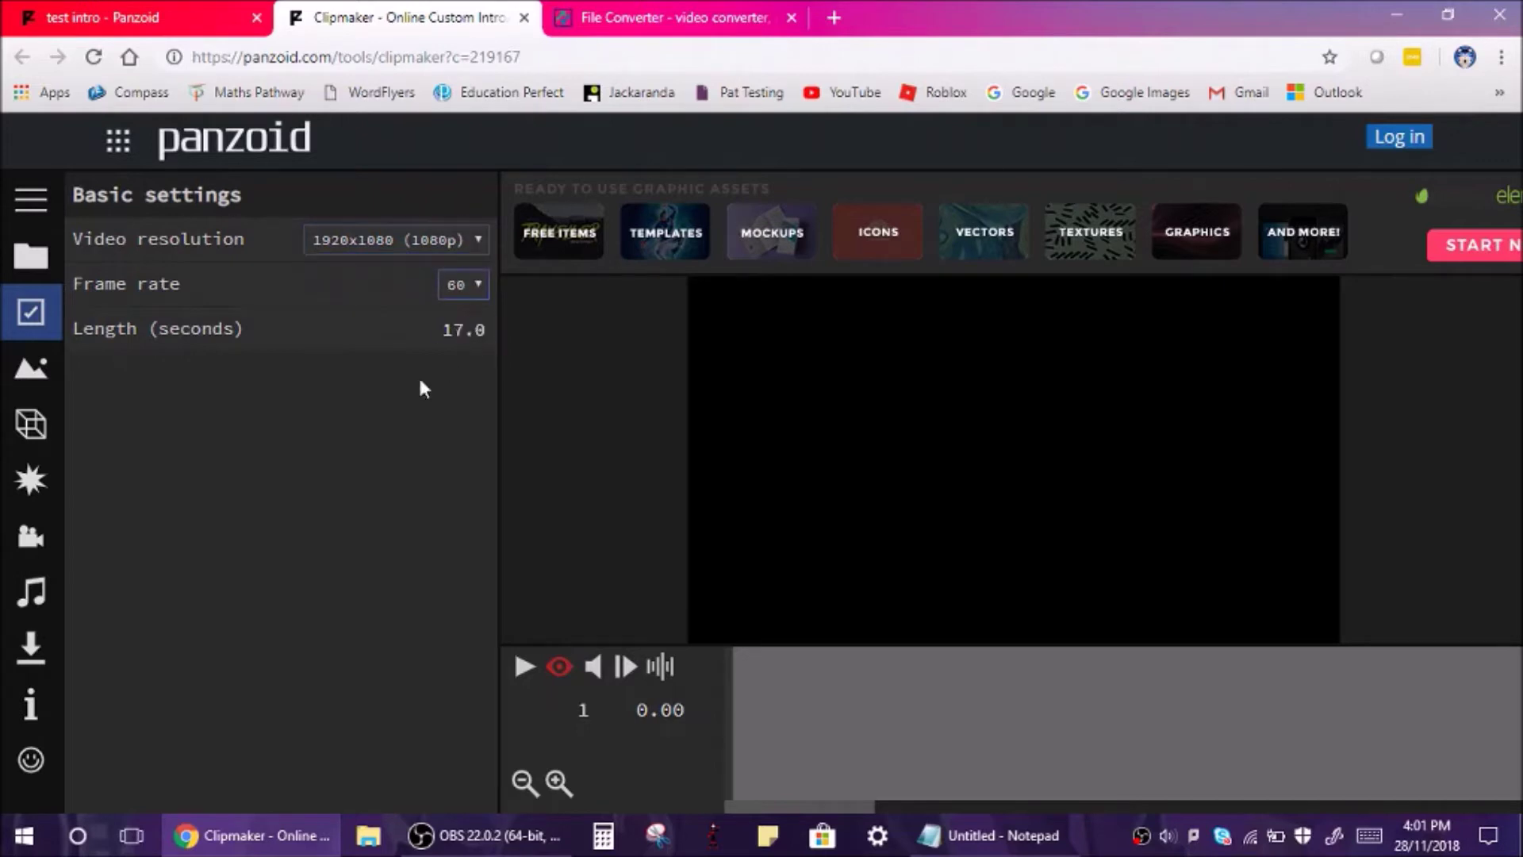
Try the 3840x2160 (4k) video resolution and switch back to 1920x1080 (1080p).
{"action": "left_click", "coordinate": [404, 240]}
{"action": "left_click", "coordinate": [445, 265]}
{"action": "left_click", "coordinate": [426, 240]}
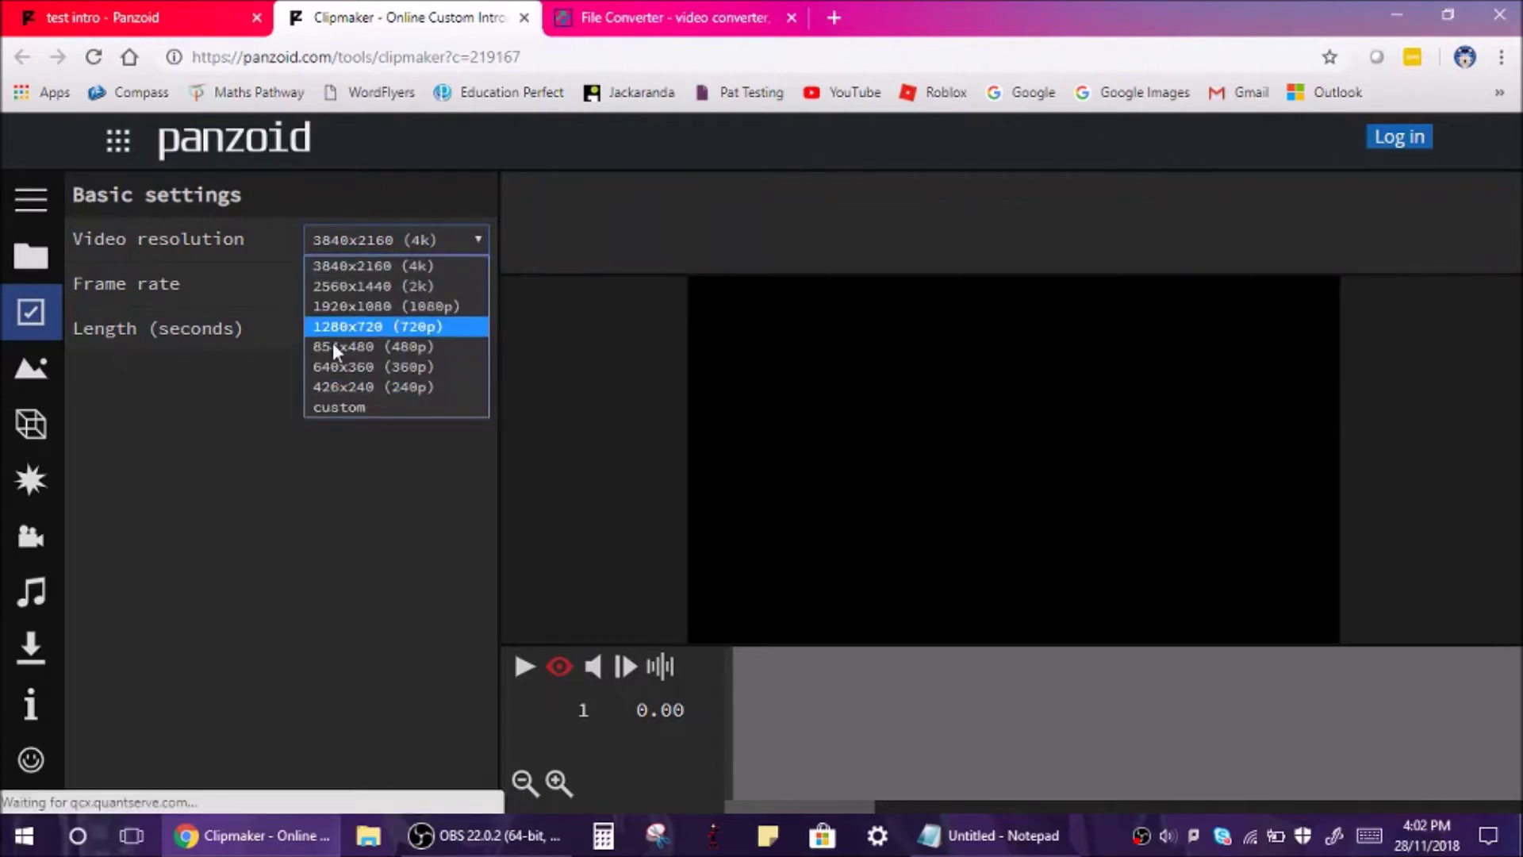
{"action": "left_click", "coordinate": [369, 305]}
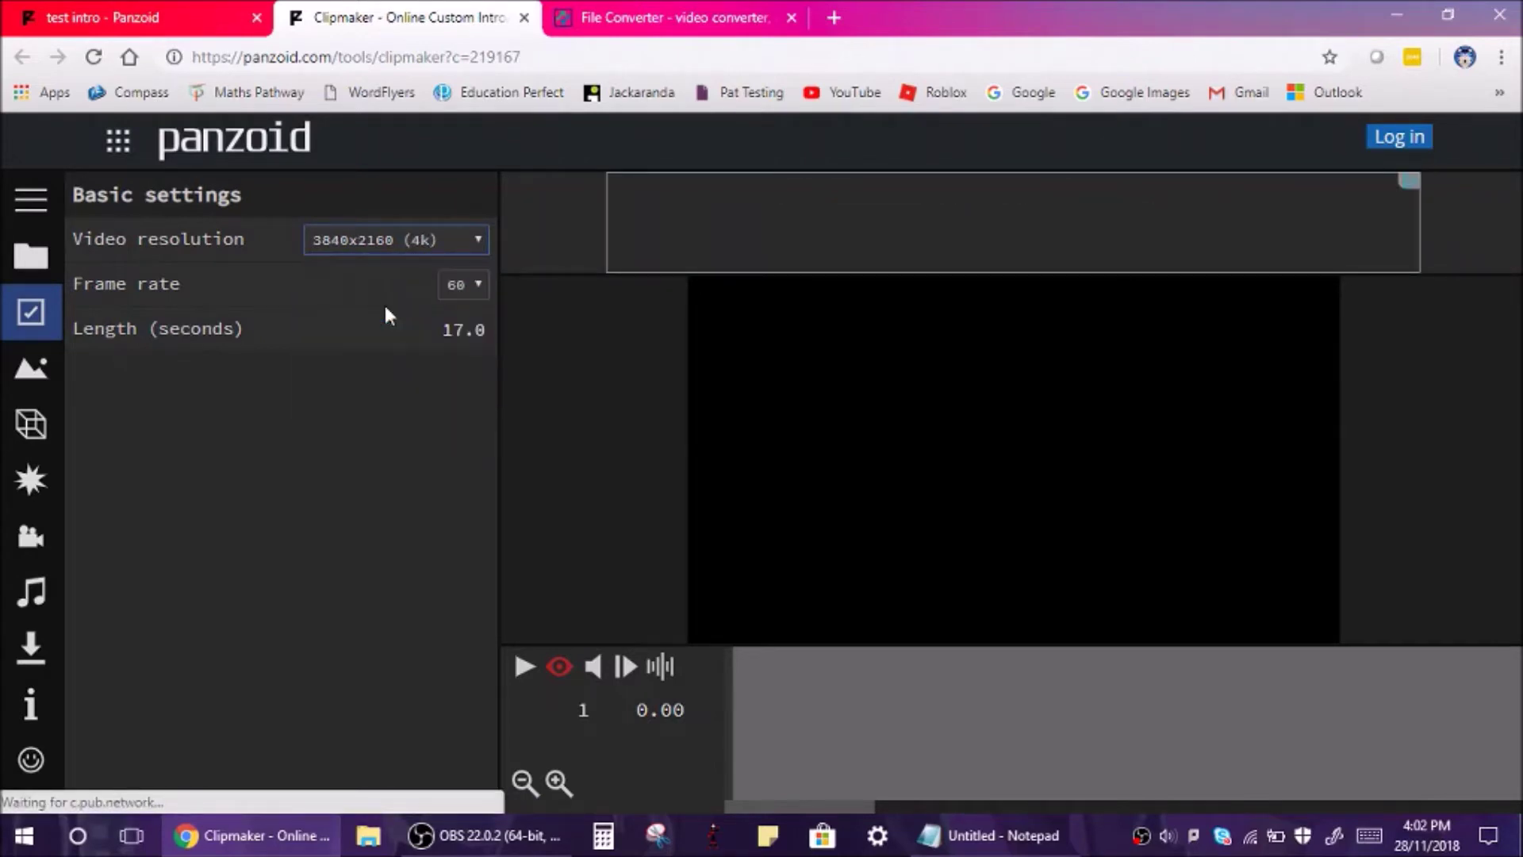
{"action": "left_click", "coordinate": [388, 240]}
{"action": "left_click", "coordinate": [422, 261]}
{"action": "left_click", "coordinate": [428, 238]}
{"action": "left_click", "coordinate": [412, 307]}
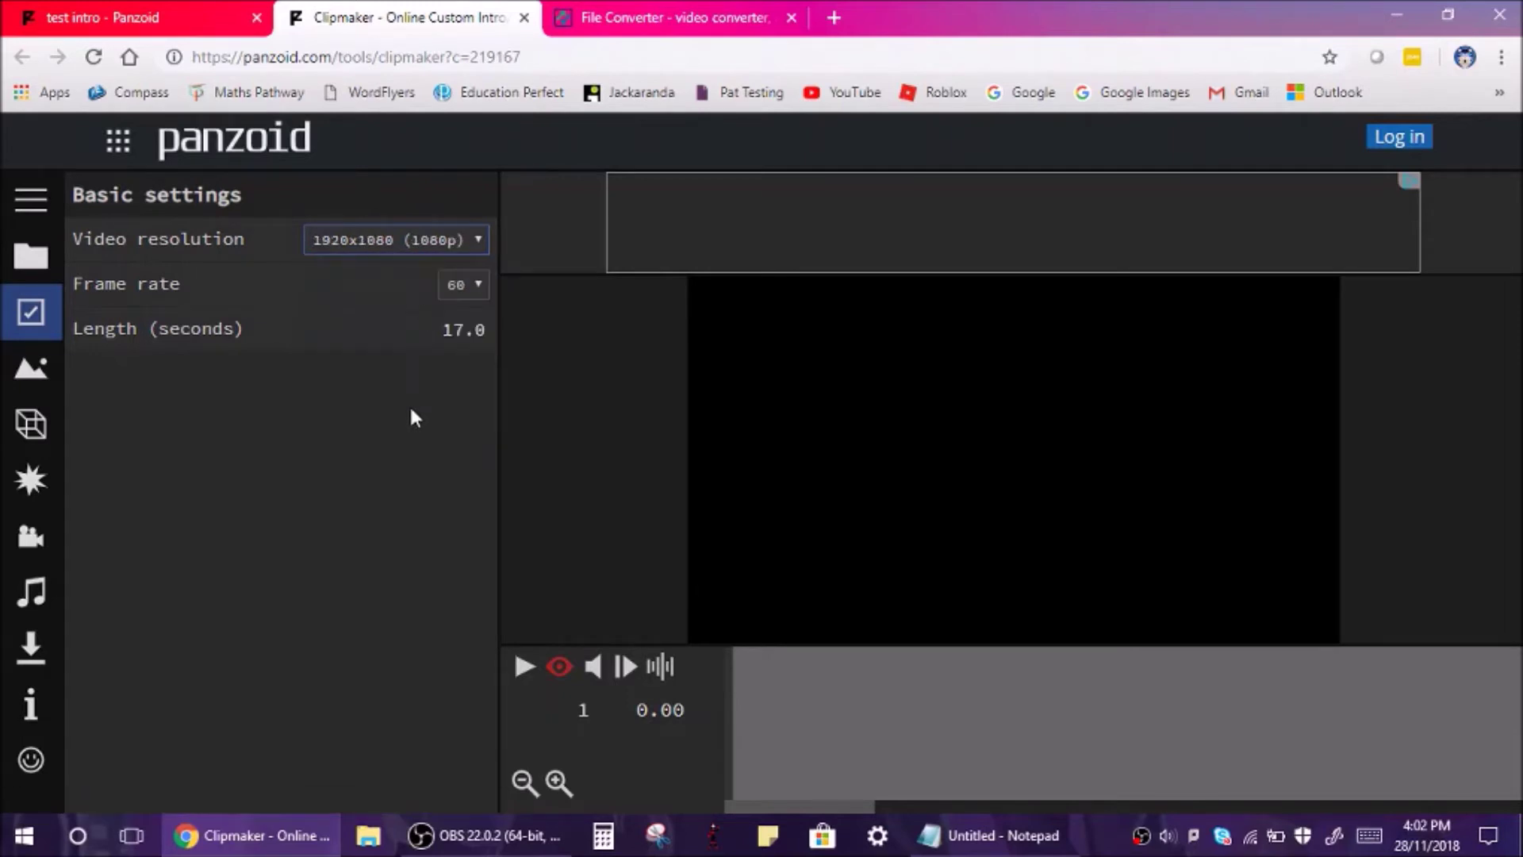
Set the video length to 10 seconds.
{"action": "left_click", "coordinate": [460, 329]}
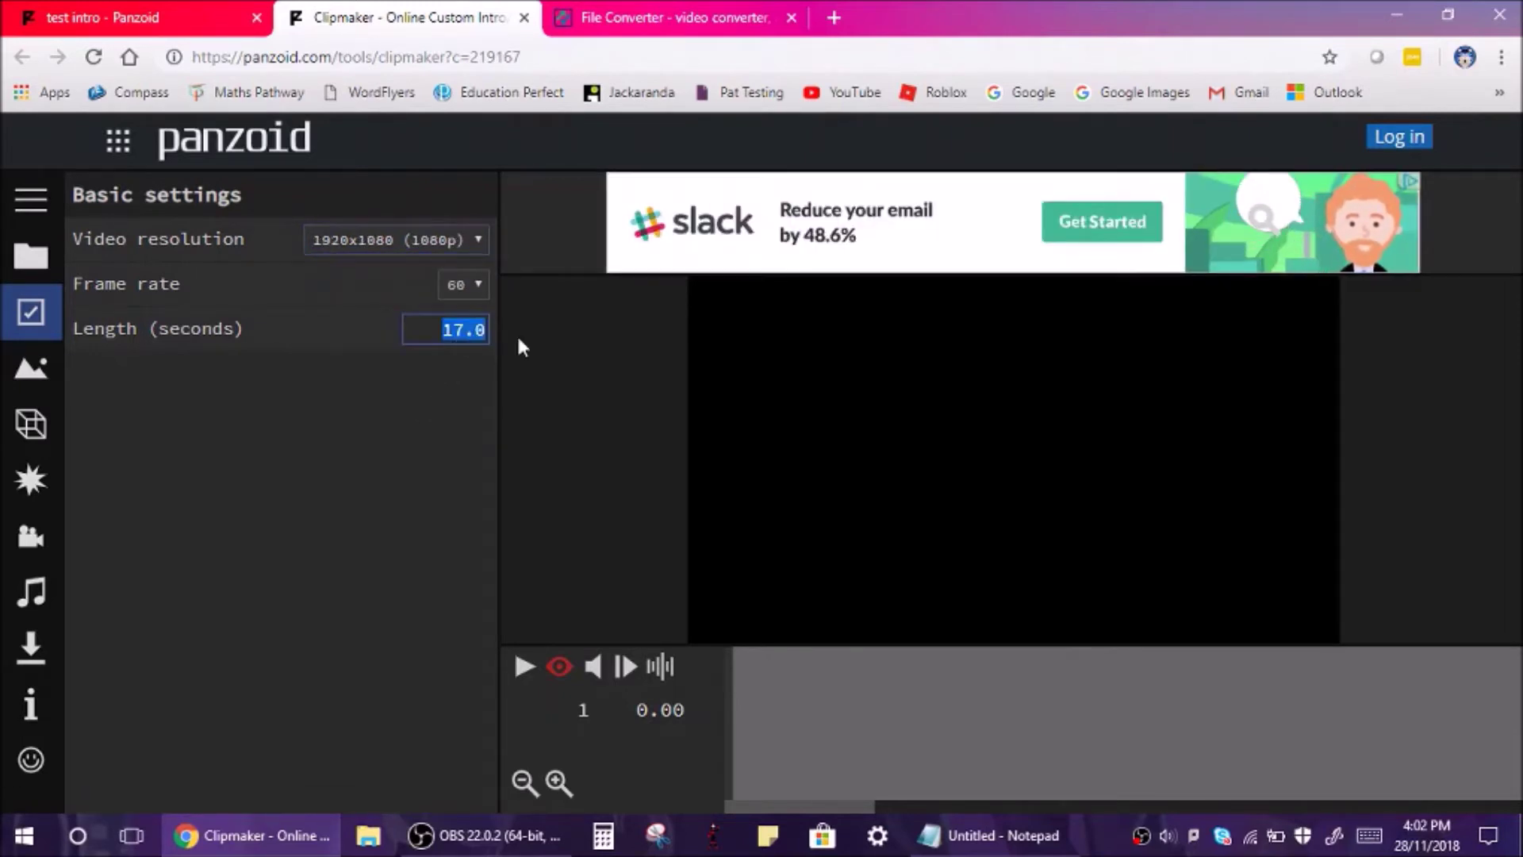
{"action": "key", "text": "BackSpace"}
{"action": "type", "text": "10"}
{"action": "left_click", "coordinate": [384, 417]}
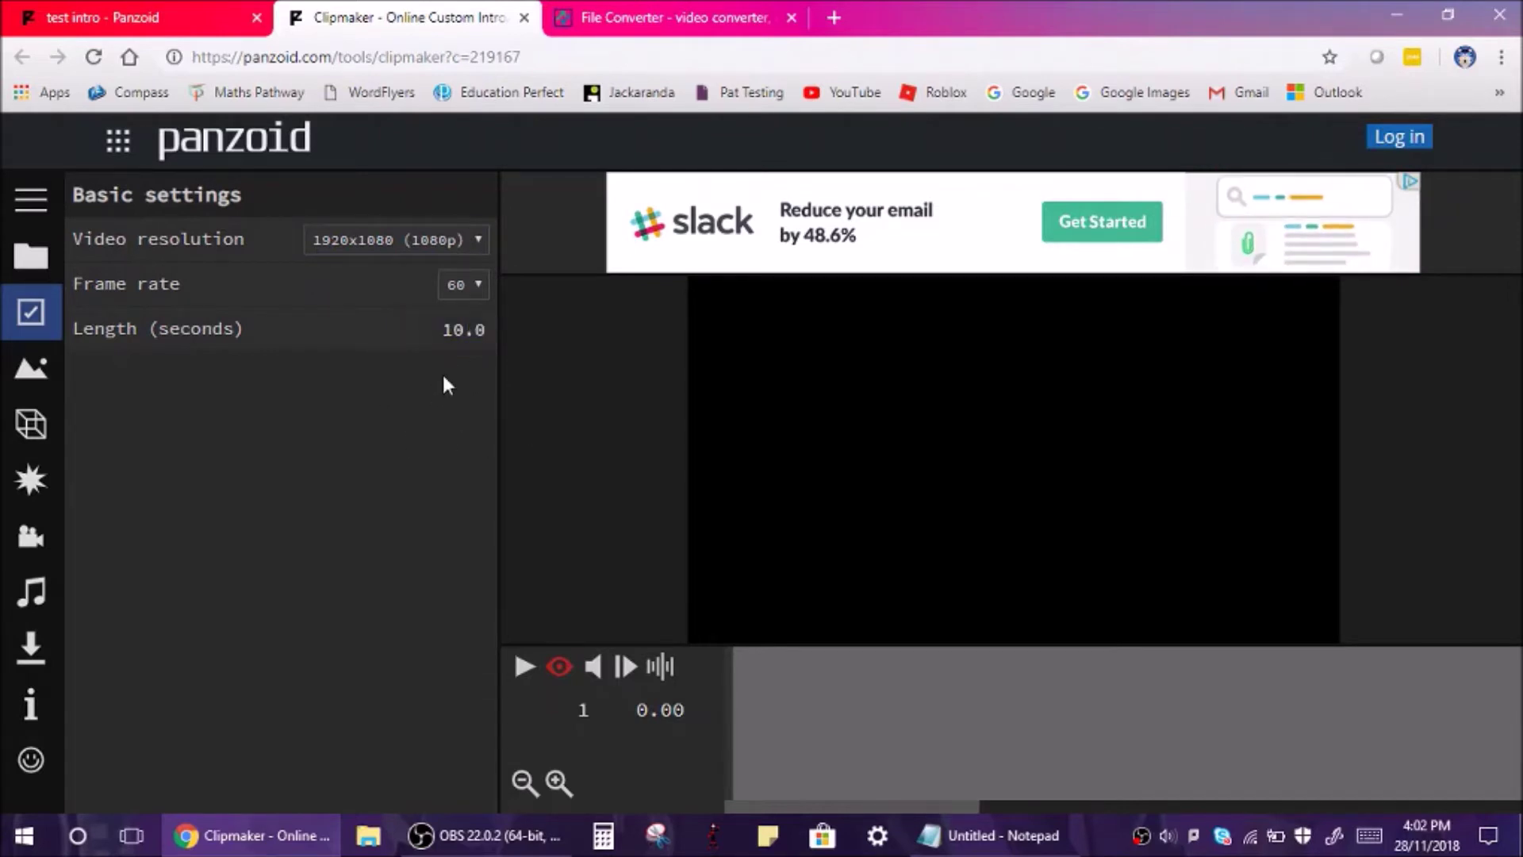
Set the video length to 5.5 seconds.
{"action": "left_click", "coordinate": [460, 332]}
{"action": "key", "text": "BackSpace"}
{"action": "key", "text": "Return"}
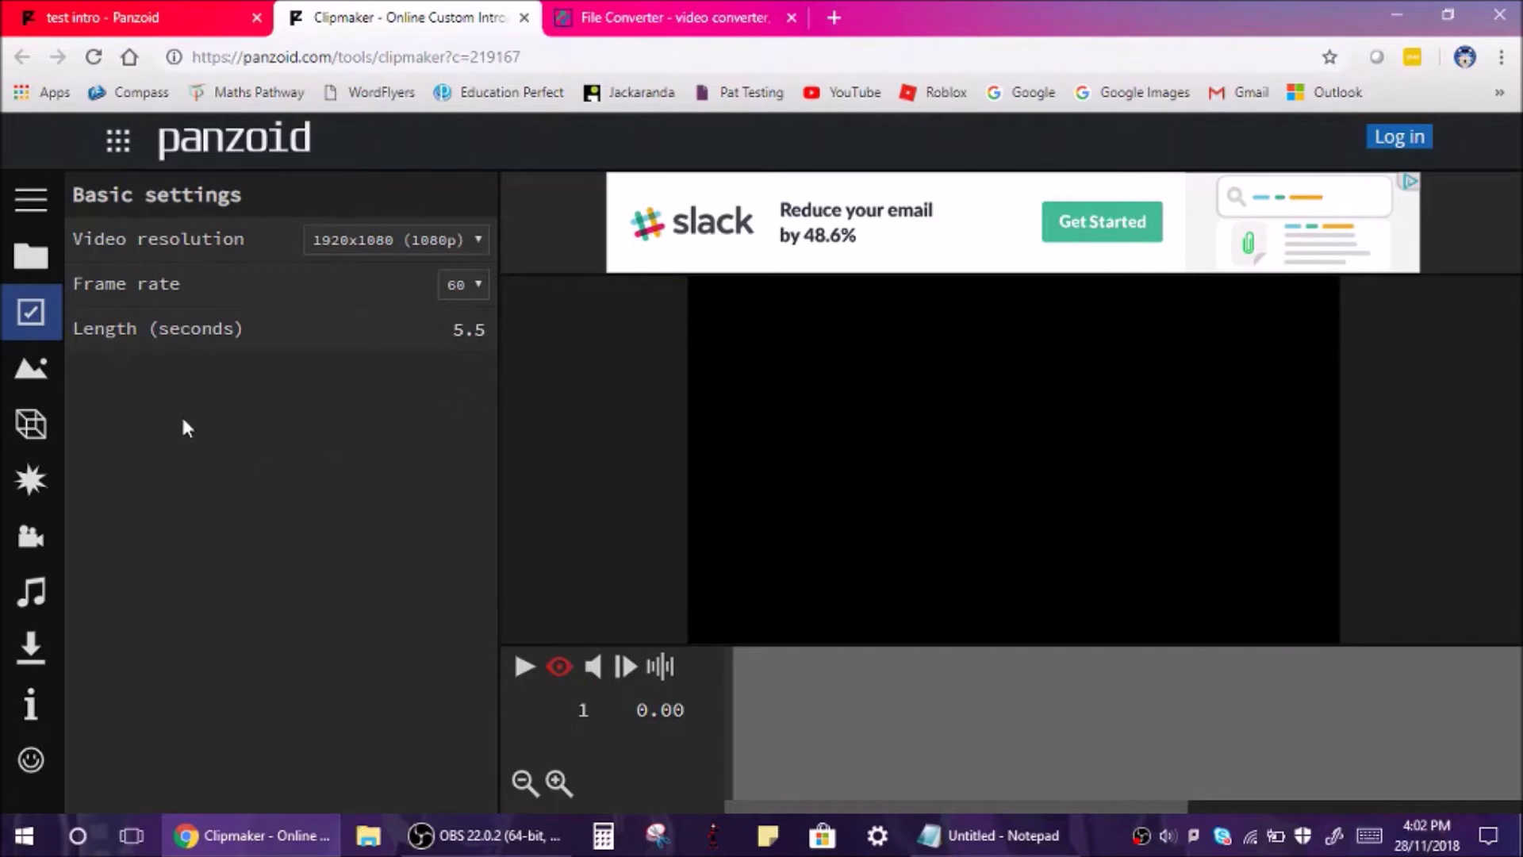
Set the video length to 7.5 seconds.
{"action": "left_click", "coordinate": [464, 327]}
{"action": "key", "text": "BackSpace"}
{"action": "type", "text": "7.5"}
{"action": "key", "text": "Return"}
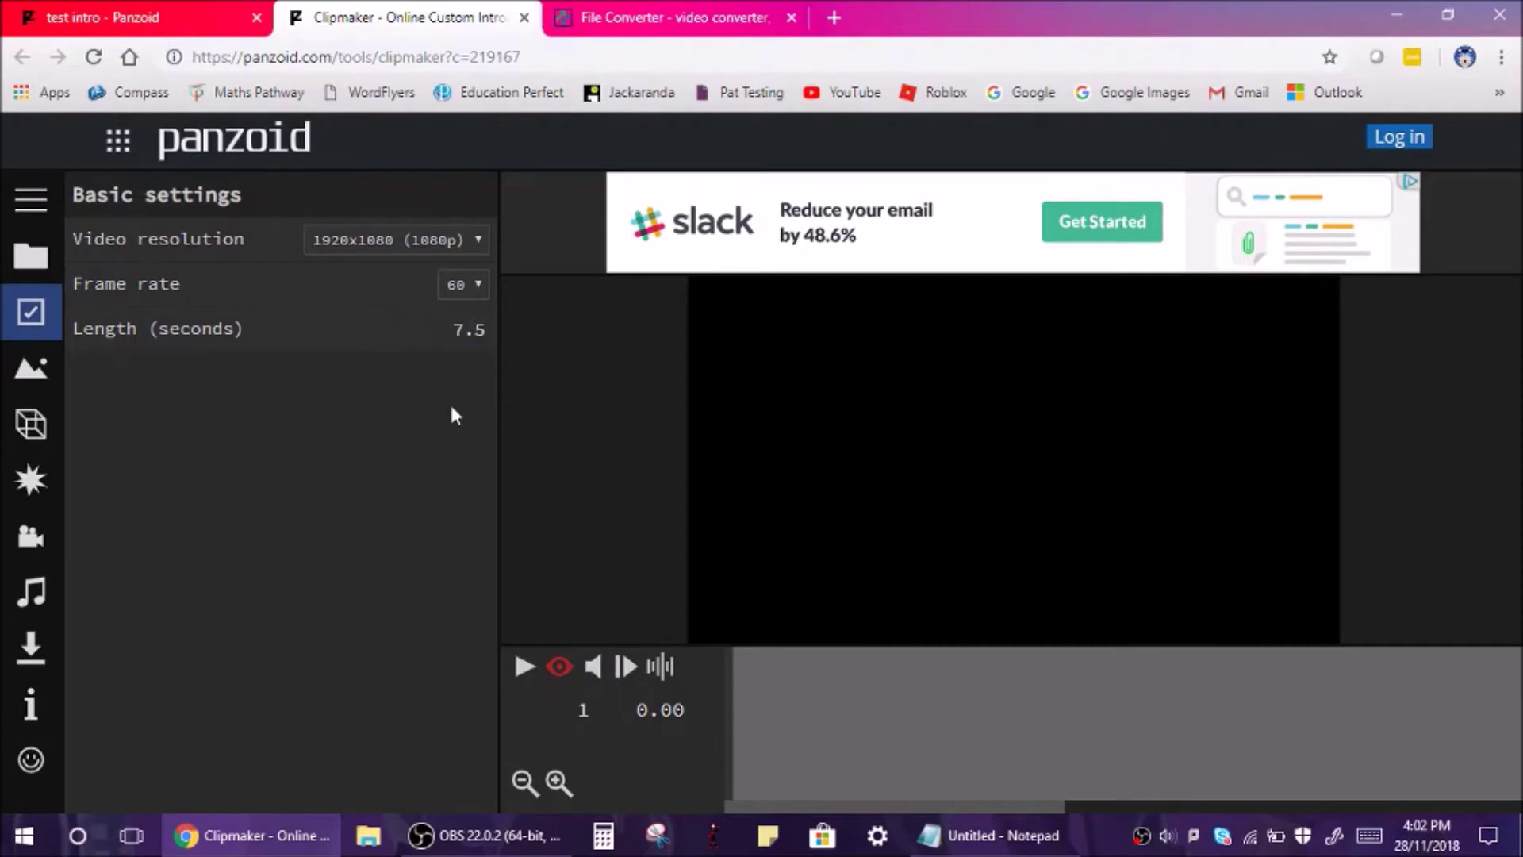
Open the Outdoor scene settings and examine the available sky and land options.
{"action": "left_click", "coordinate": [46, 371]}
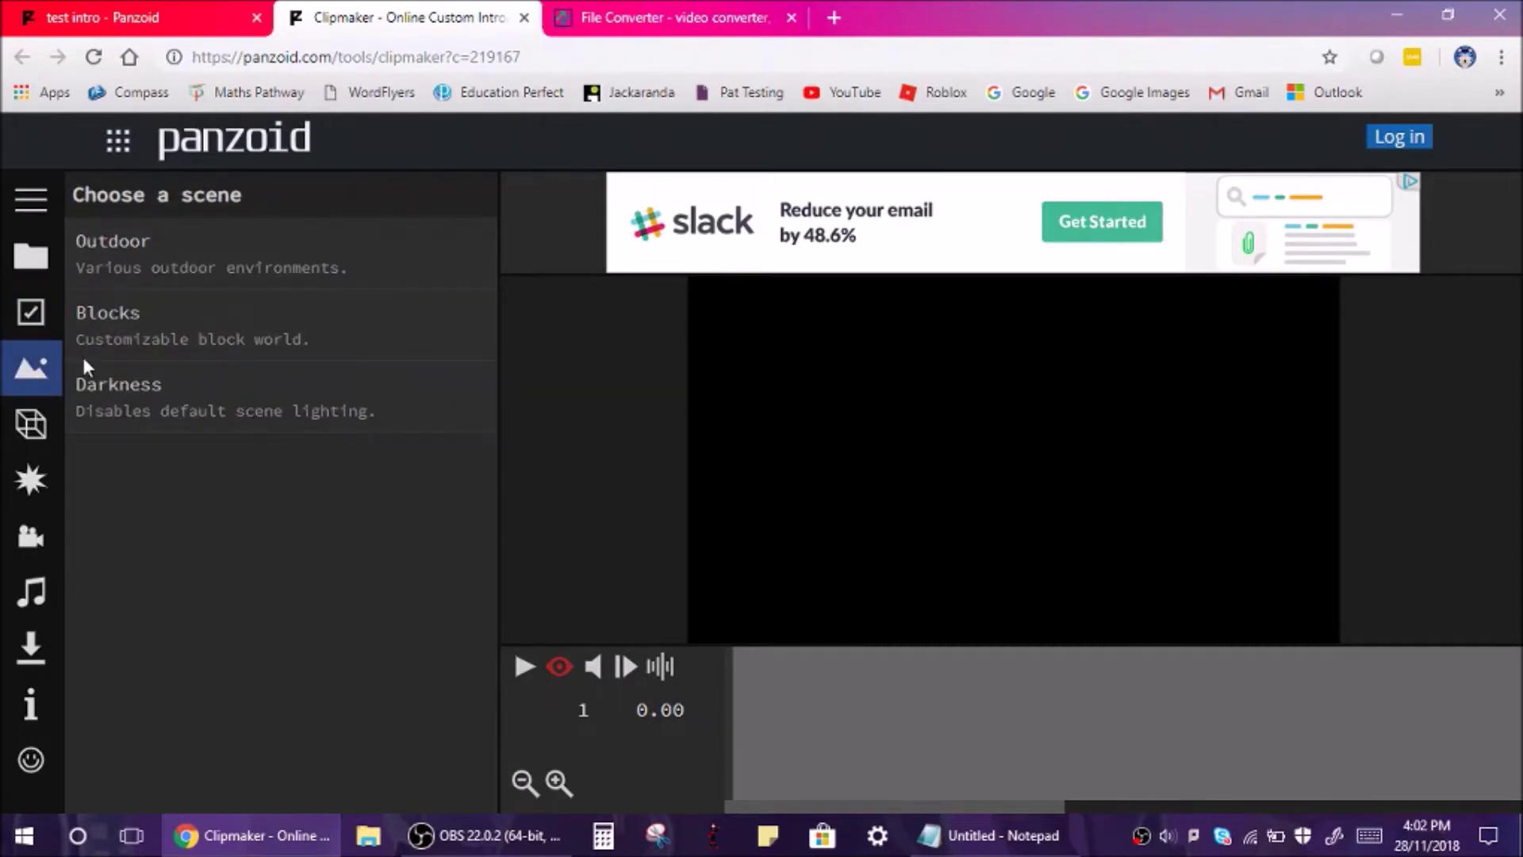
{"action": "left_click", "coordinate": [211, 244]}
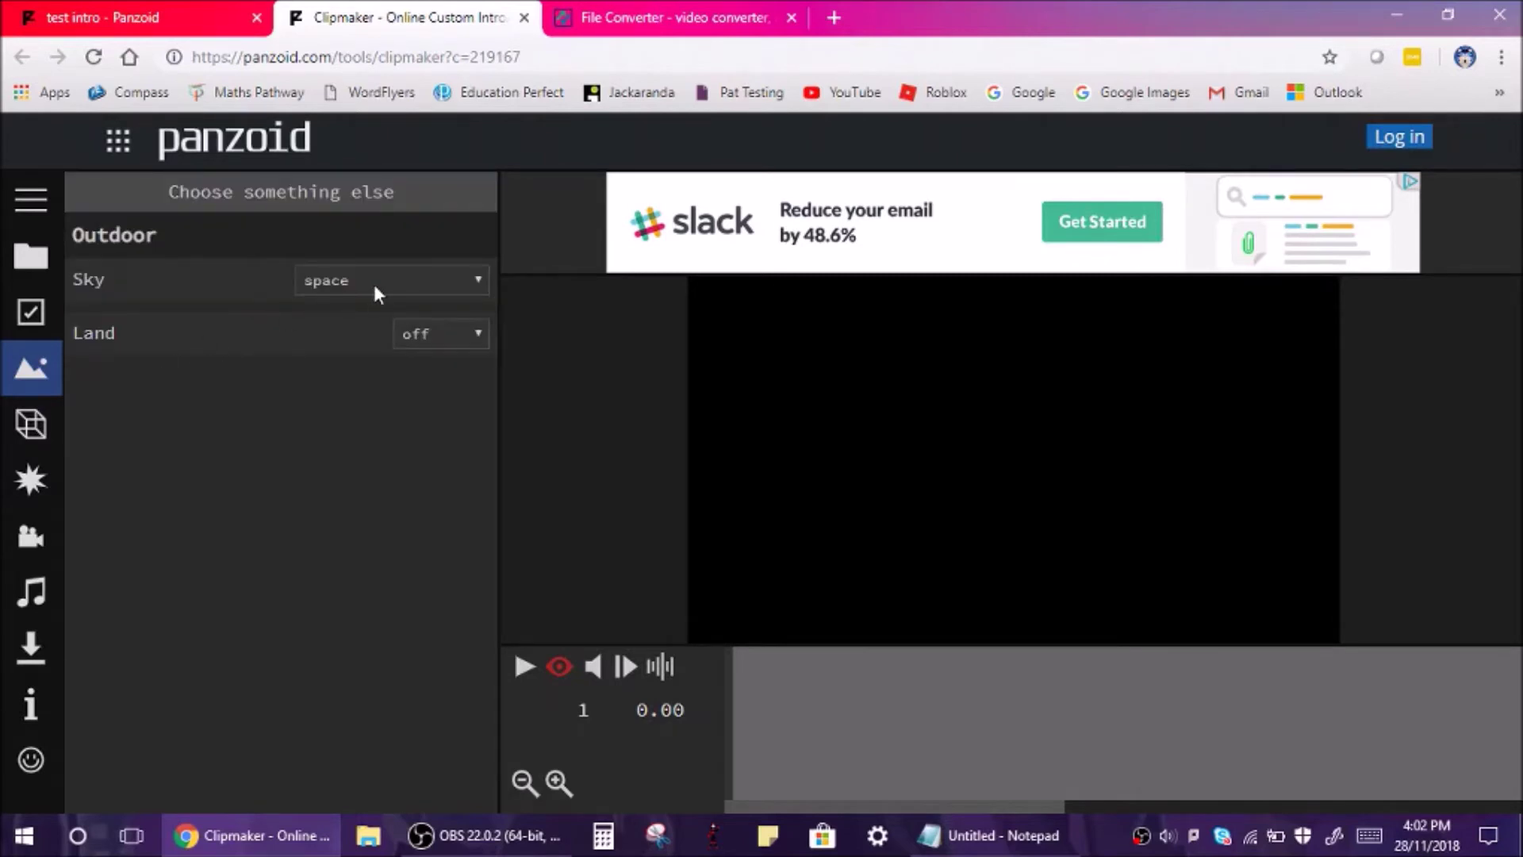
{"action": "left_click", "coordinate": [374, 286]}
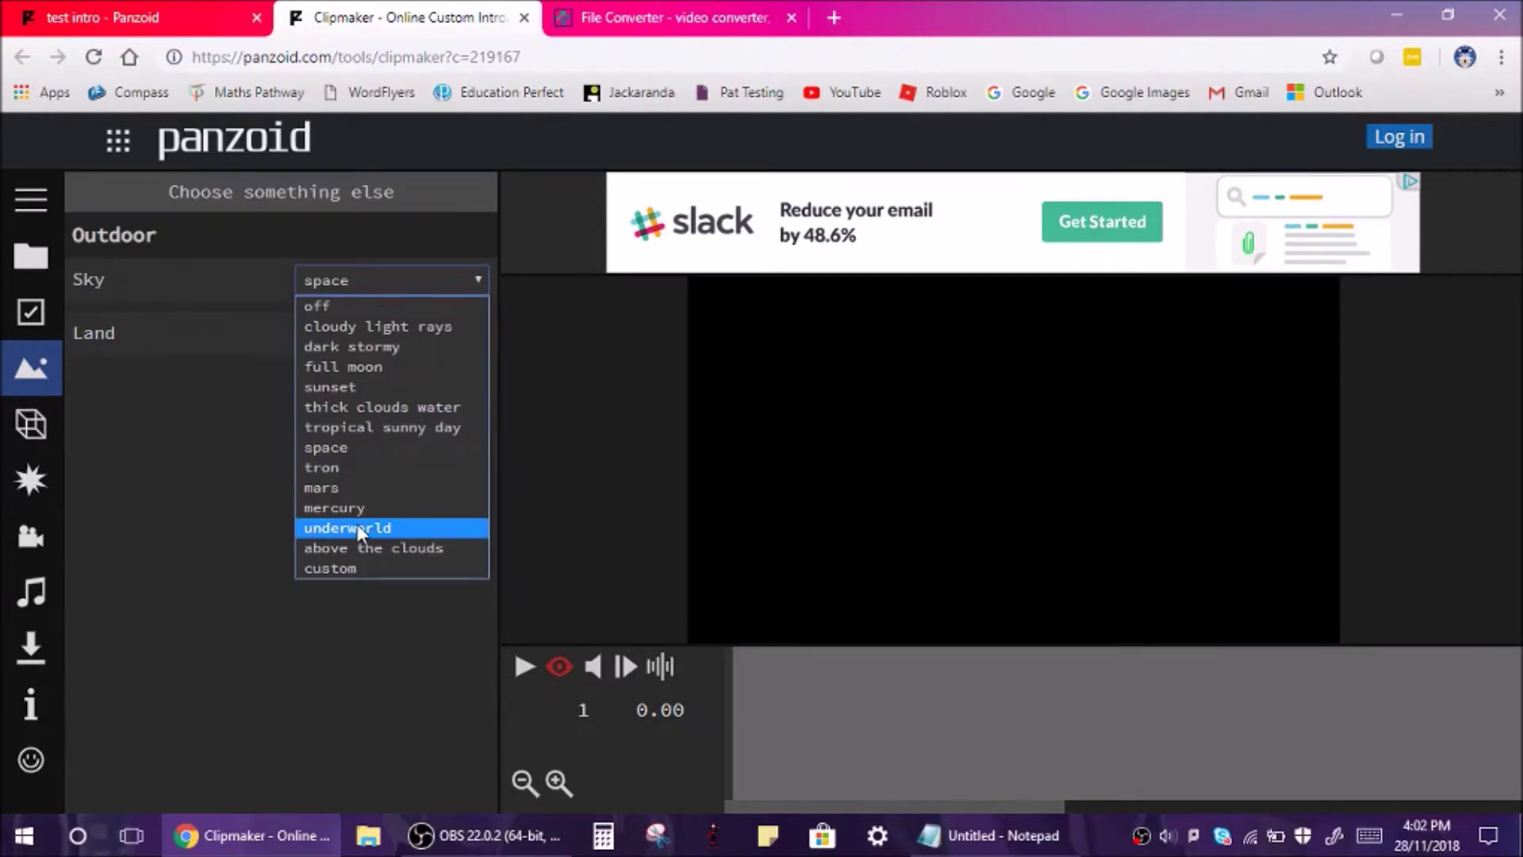
{"action": "left_click", "coordinate": [388, 268]}
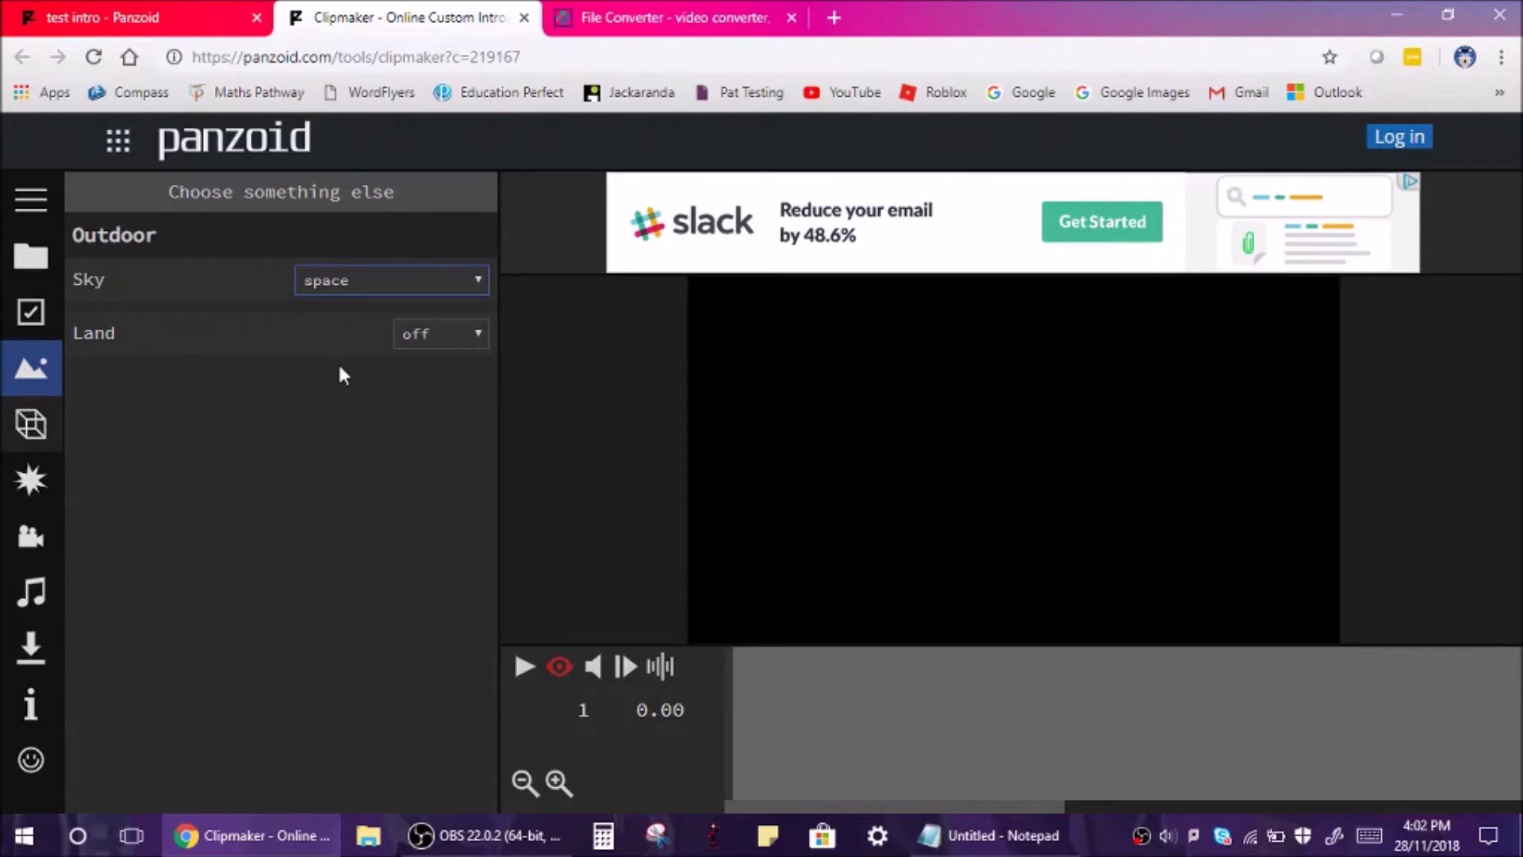
{"action": "left_click", "coordinate": [428, 331]}
{"action": "left_click", "coordinate": [429, 331]}
Show the intro's list of objects, play the preview briefly and pause it.
{"action": "left_click", "coordinate": [31, 424]}
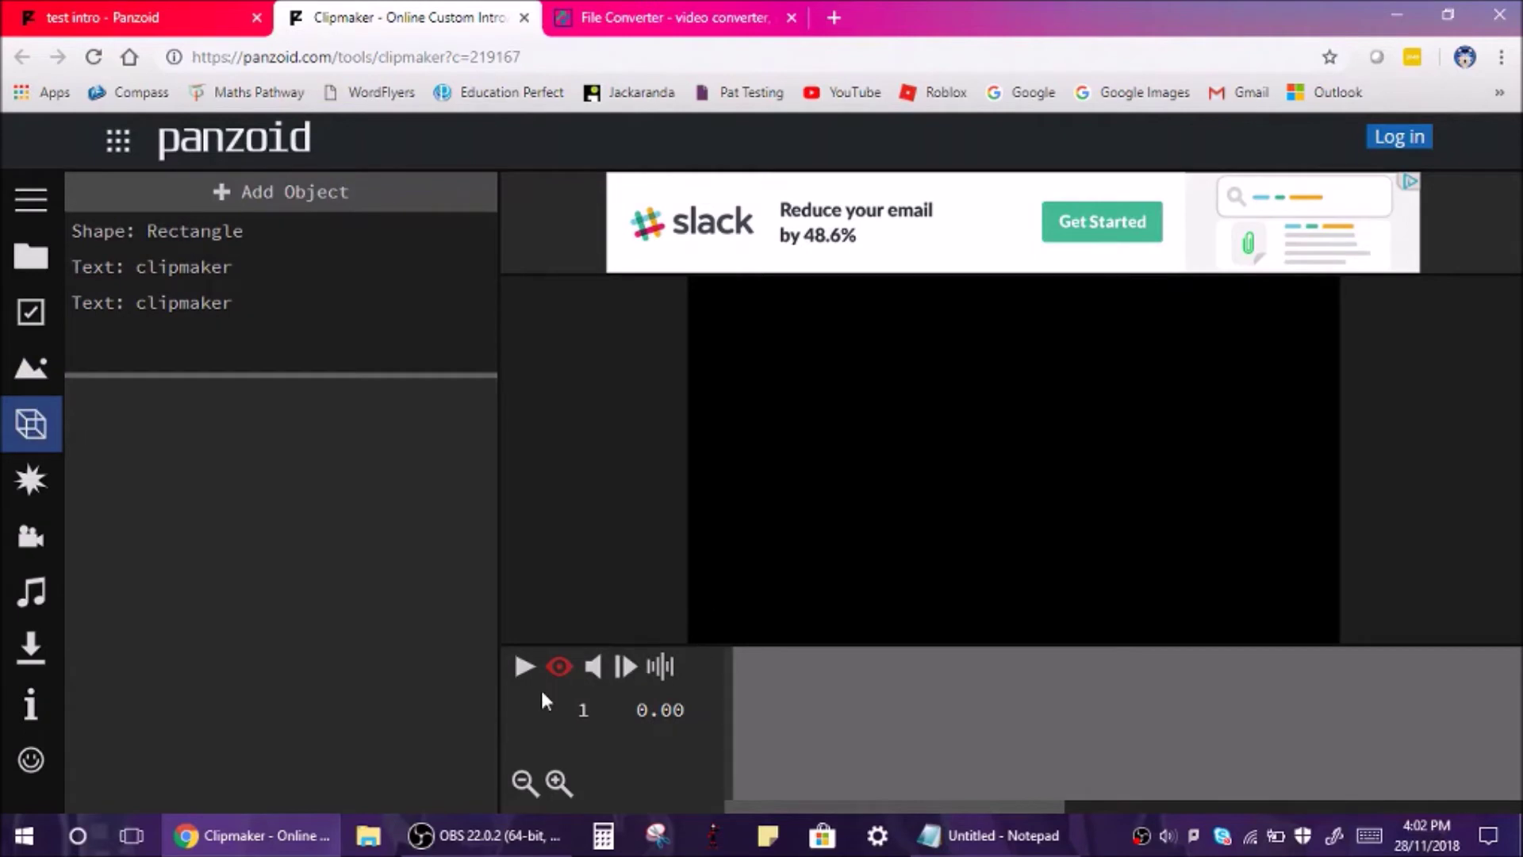
{"action": "left_click", "coordinate": [525, 667]}
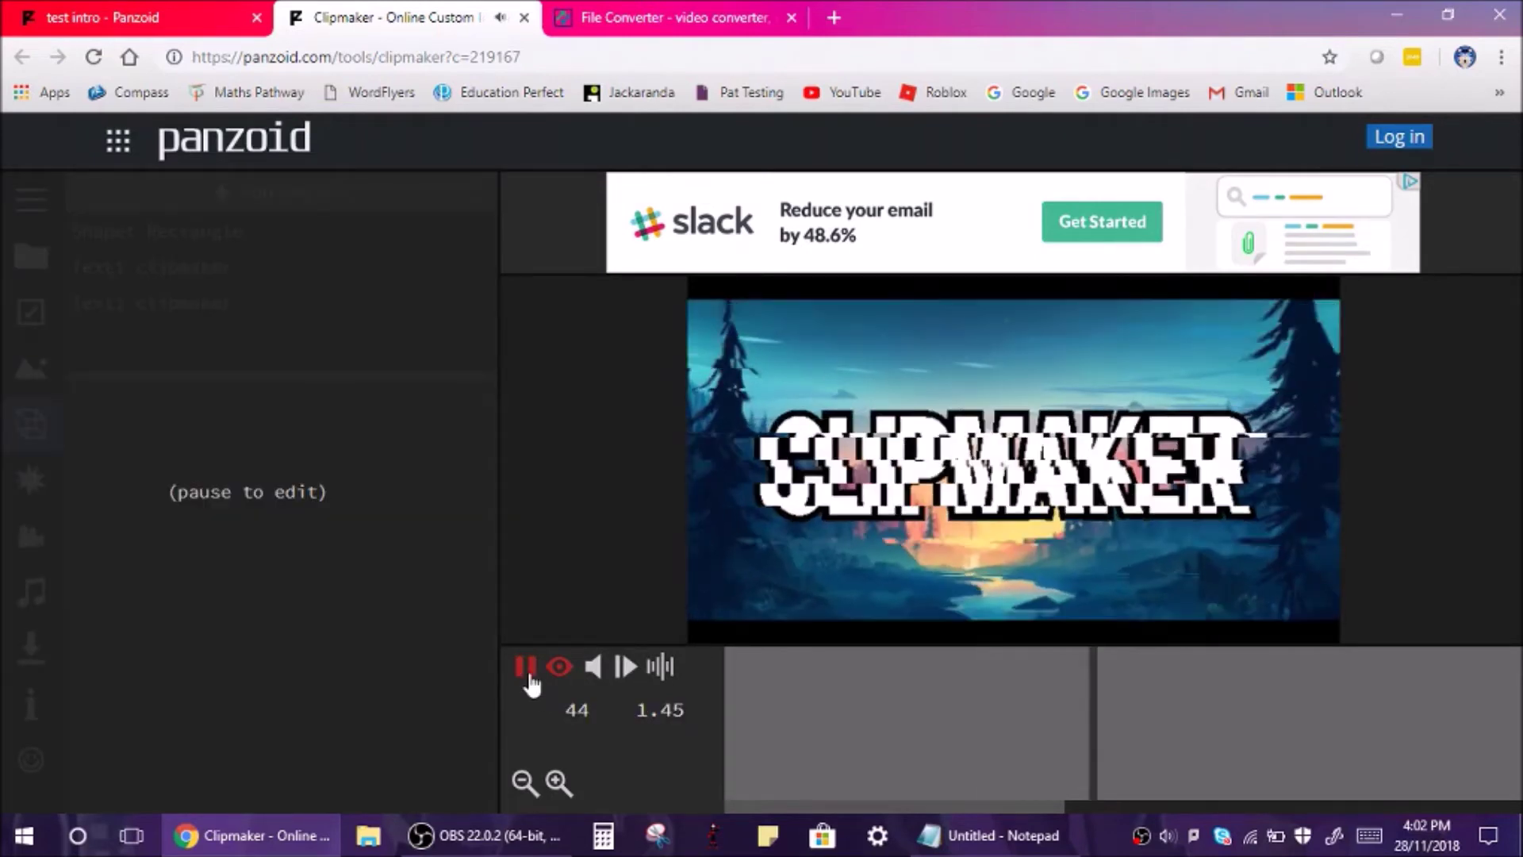
{"action": "left_click", "coordinate": [526, 668]}
Try to replace the wording of the first clipmaker text object with "Frostbyte", and select the second text object.
{"action": "mouse_move", "coordinate": [198, 302]}
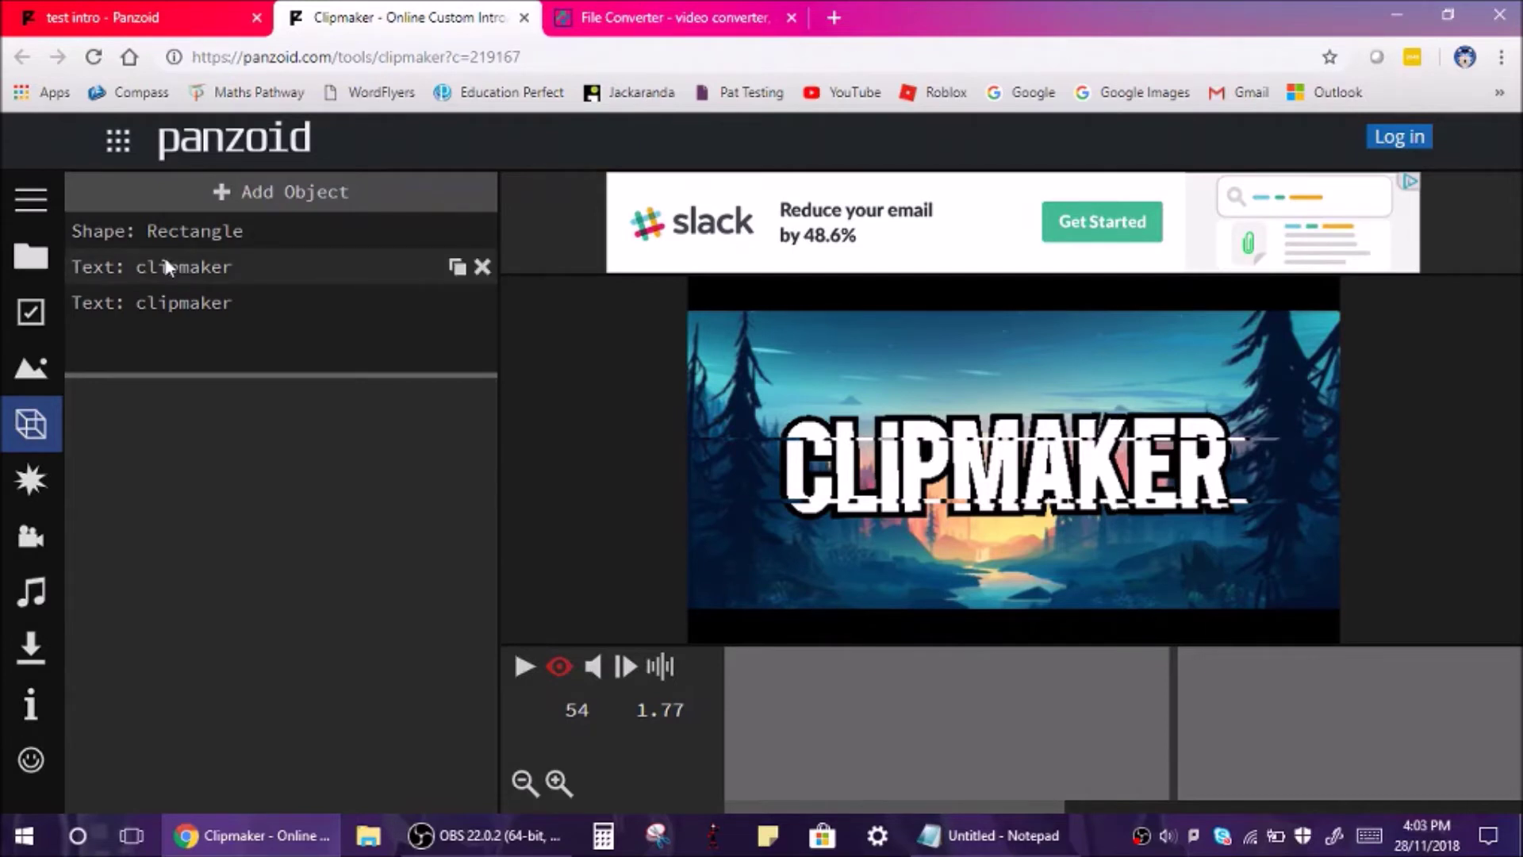
{"action": "left_click", "coordinate": [219, 274]}
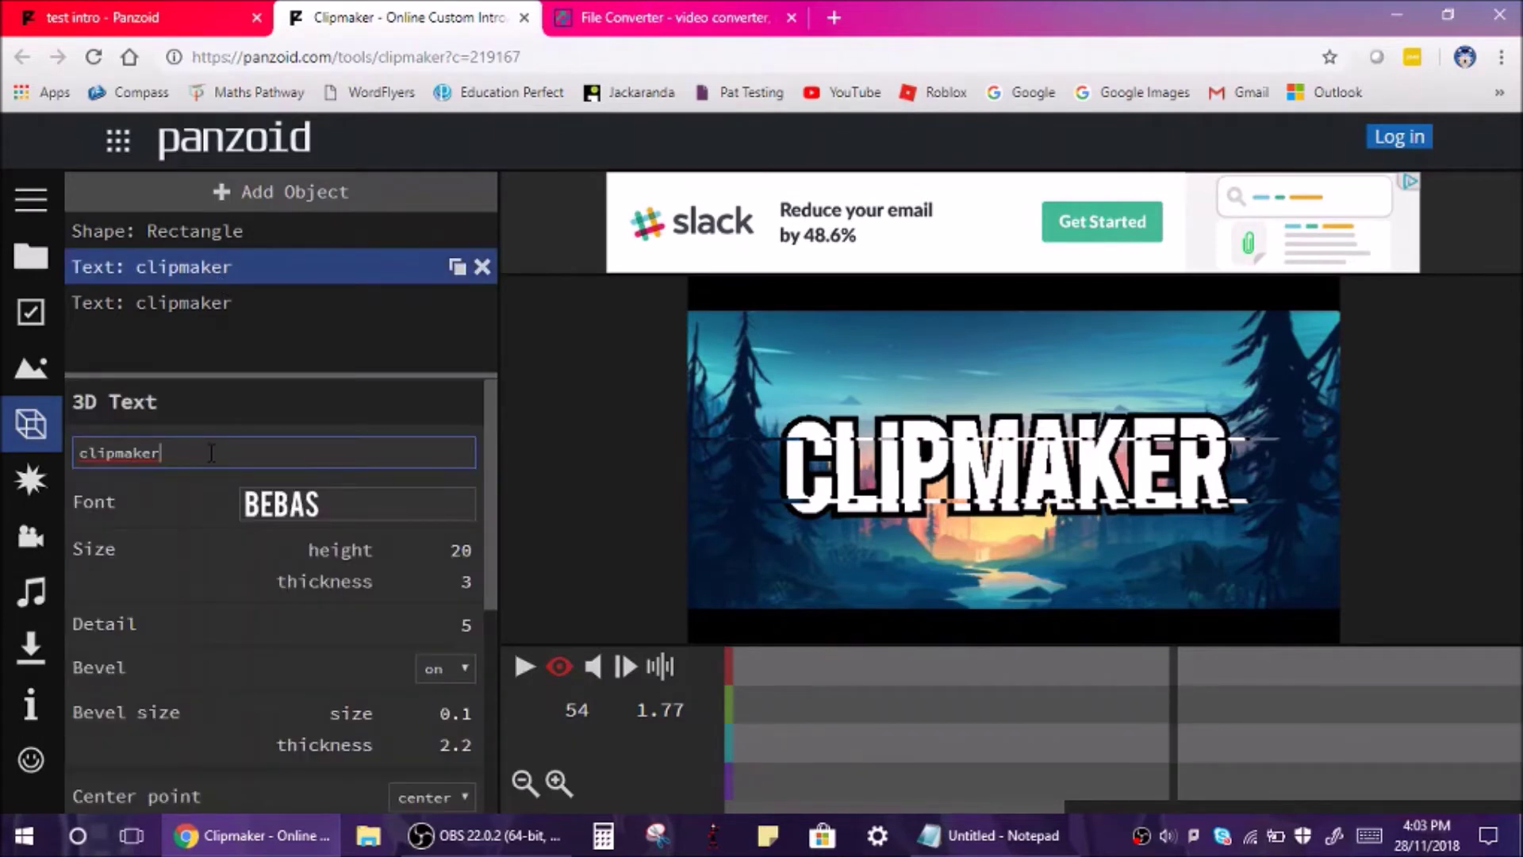
{"action": "key", "text": "BackSpace"}
{"action": "key", "text": "BackSpace"}
{"action": "key", "text": "BackSpace"}
{"action": "key", "text": "BackSpace"}
{"action": "key", "text": "BackSpace"}
{"action": "key", "text": "BackSpace"}
{"action": "key", "text": "BackSpace"}
{"action": "key", "text": "BackSpace"}
{"action": "key", "text": "BackSpace"}
{"action": "type", "text": "F"}
{"action": "key", "text": "BackSpace"}
{"action": "type", "text": "Frostbyte"}
{"action": "left_click", "coordinate": [181, 312]}
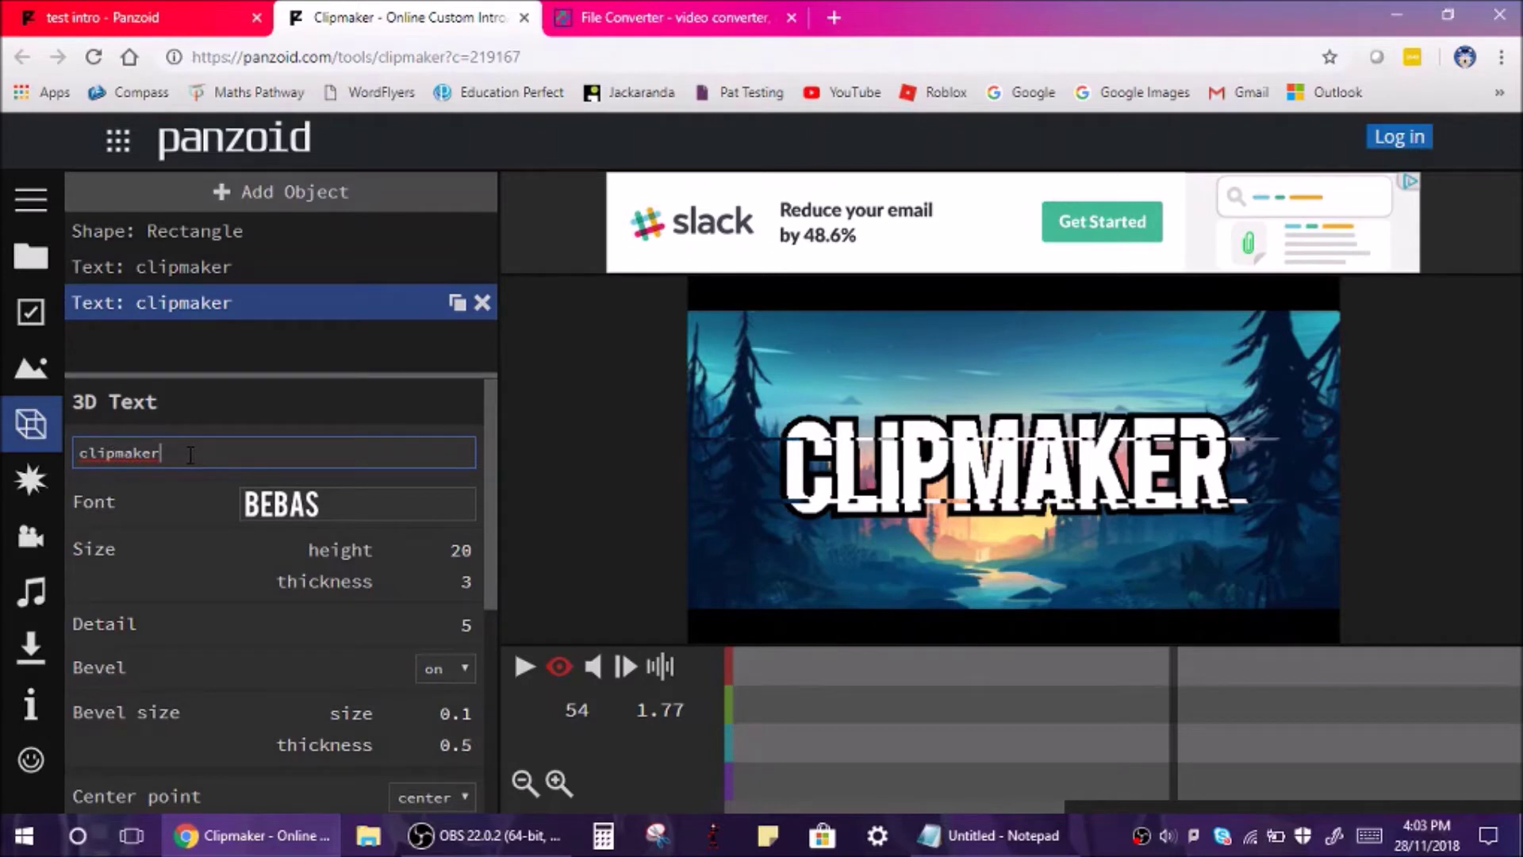
Replace the wording of the first clipmaker text object with "Frosbyte".
{"action": "key", "text": "BackSpace"}
{"action": "key", "text": "BackSpace"}
{"action": "key", "text": "BackSpace"}
{"action": "key", "text": "BackSpace"}
{"action": "key", "text": "BackSpace"}
{"action": "key", "text": "BackSpace"}
{"action": "key", "text": "BackSpace"}
{"action": "key", "text": "BackSpace"}
{"action": "key", "text": "BackSpace"}
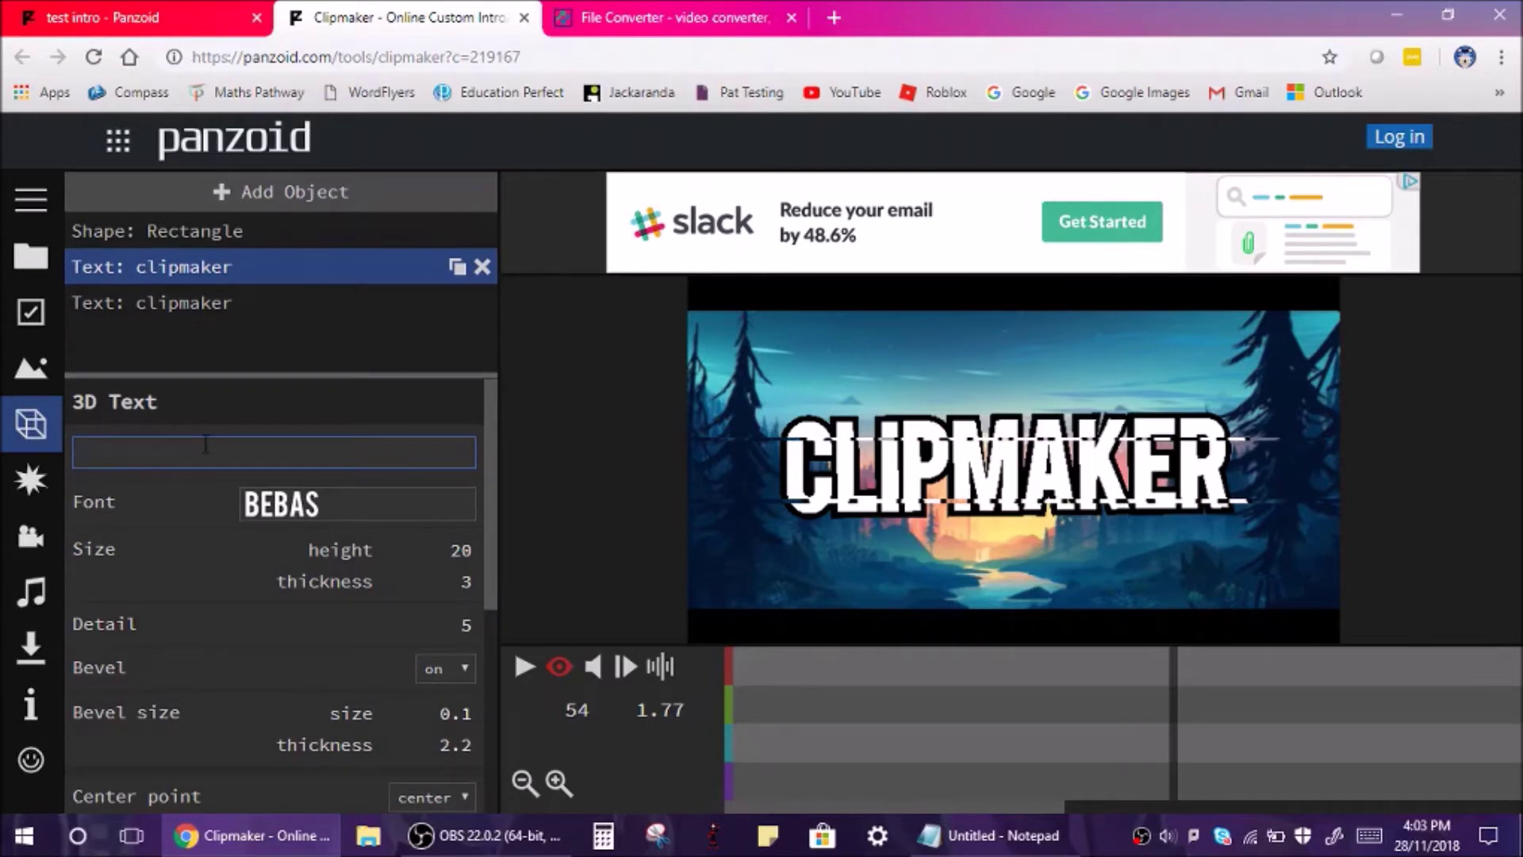
{"action": "type", "text": "Frosbyte"}
{"action": "left_click", "coordinate": [219, 372]}
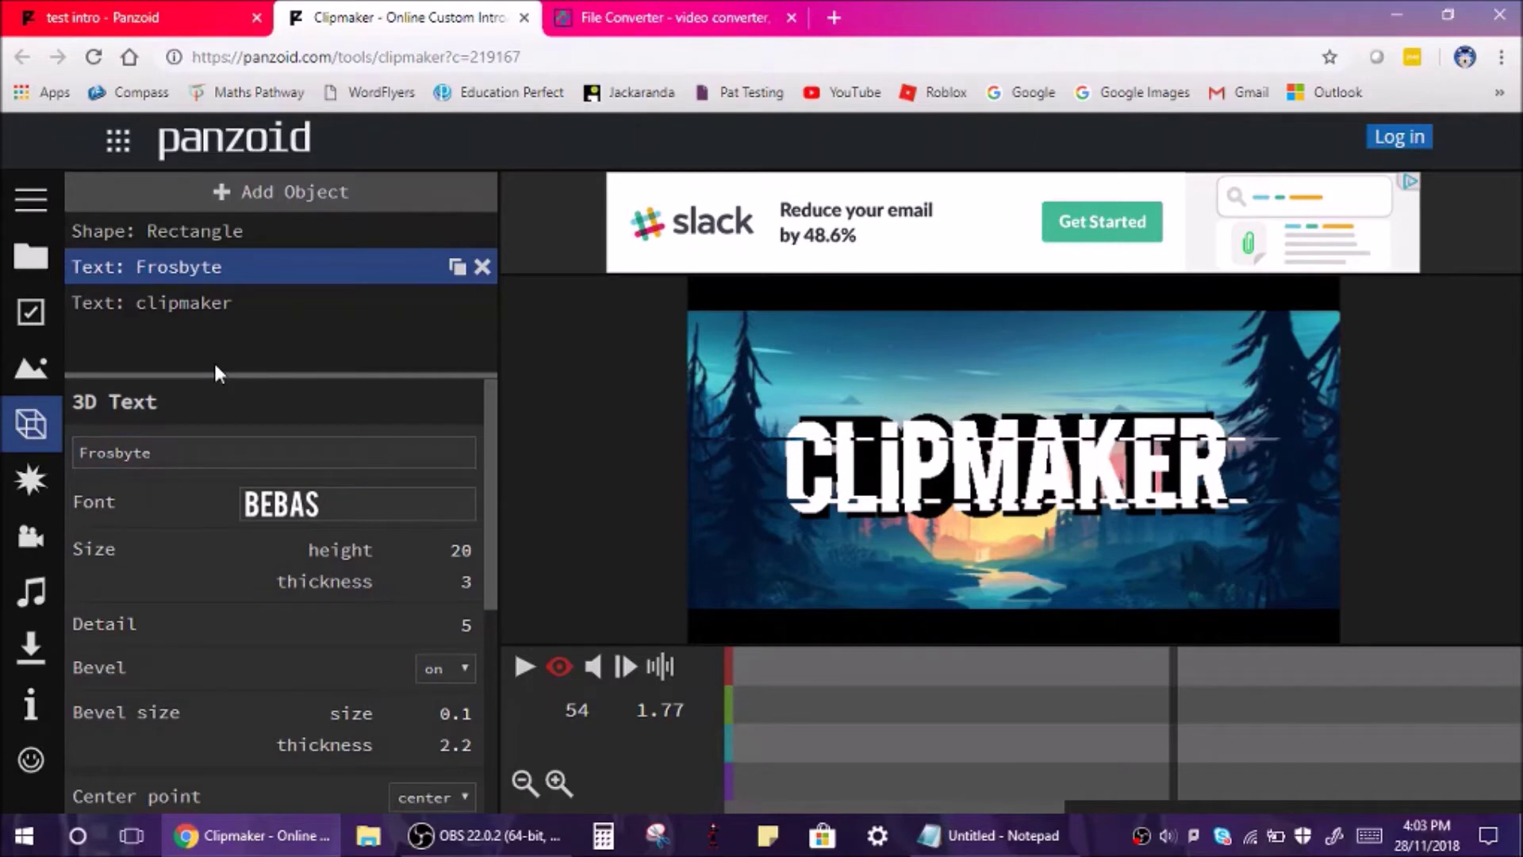
Replace the wording of the remaining clipmaker text object with "Frosbyte" and play the preview briefly.
{"action": "left_click", "coordinate": [206, 302]}
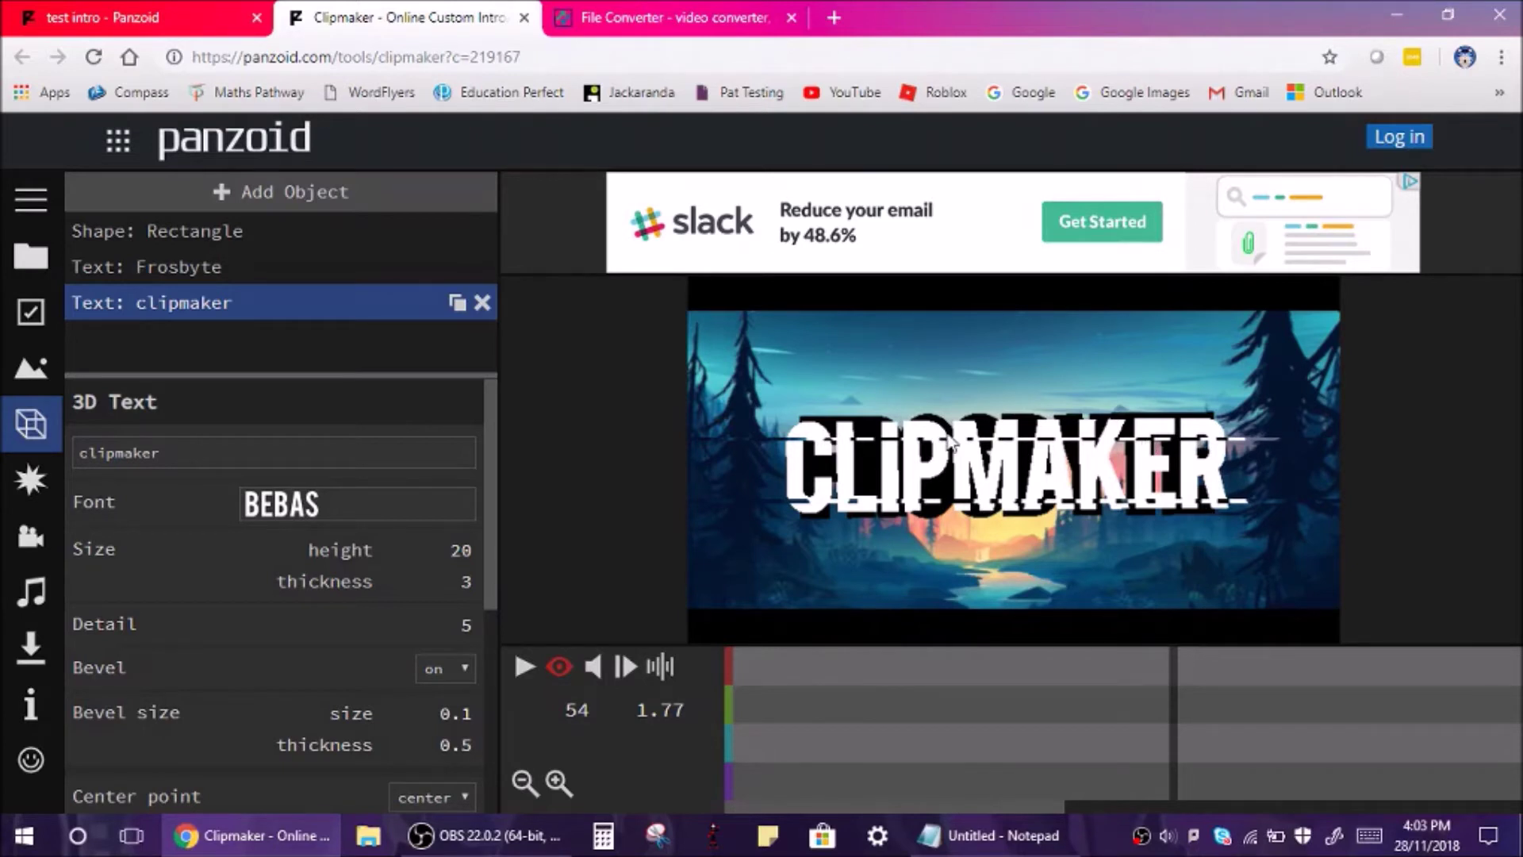
{"action": "left_click", "coordinate": [251, 459]}
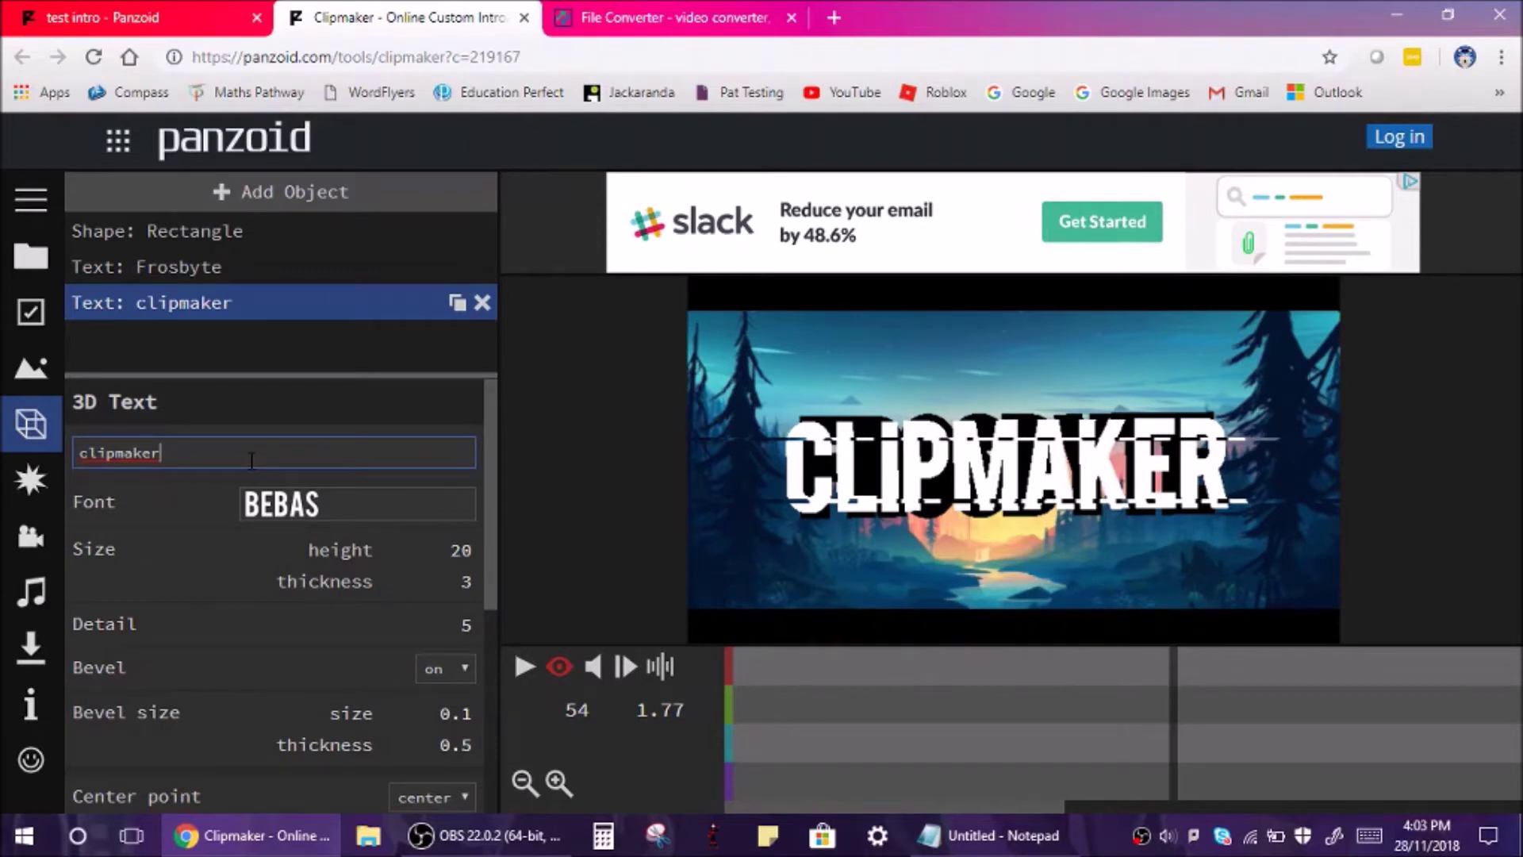
{"action": "key", "text": "ctrl+a"}
{"action": "type", "text": "Fr"}
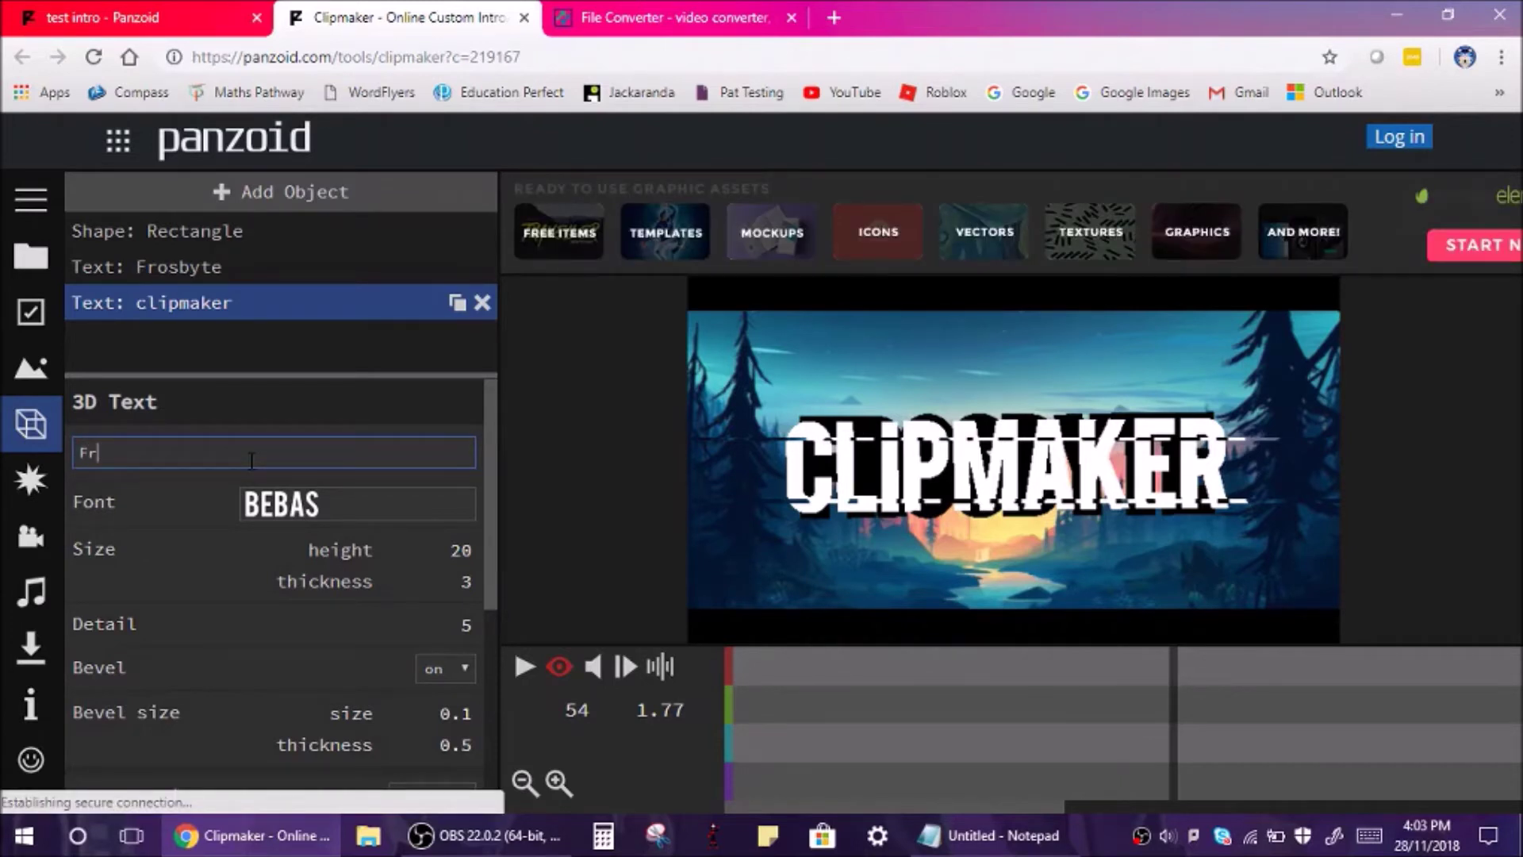
{"action": "type", "text": "osbyte"}
{"action": "left_click", "coordinate": [1020, 428]}
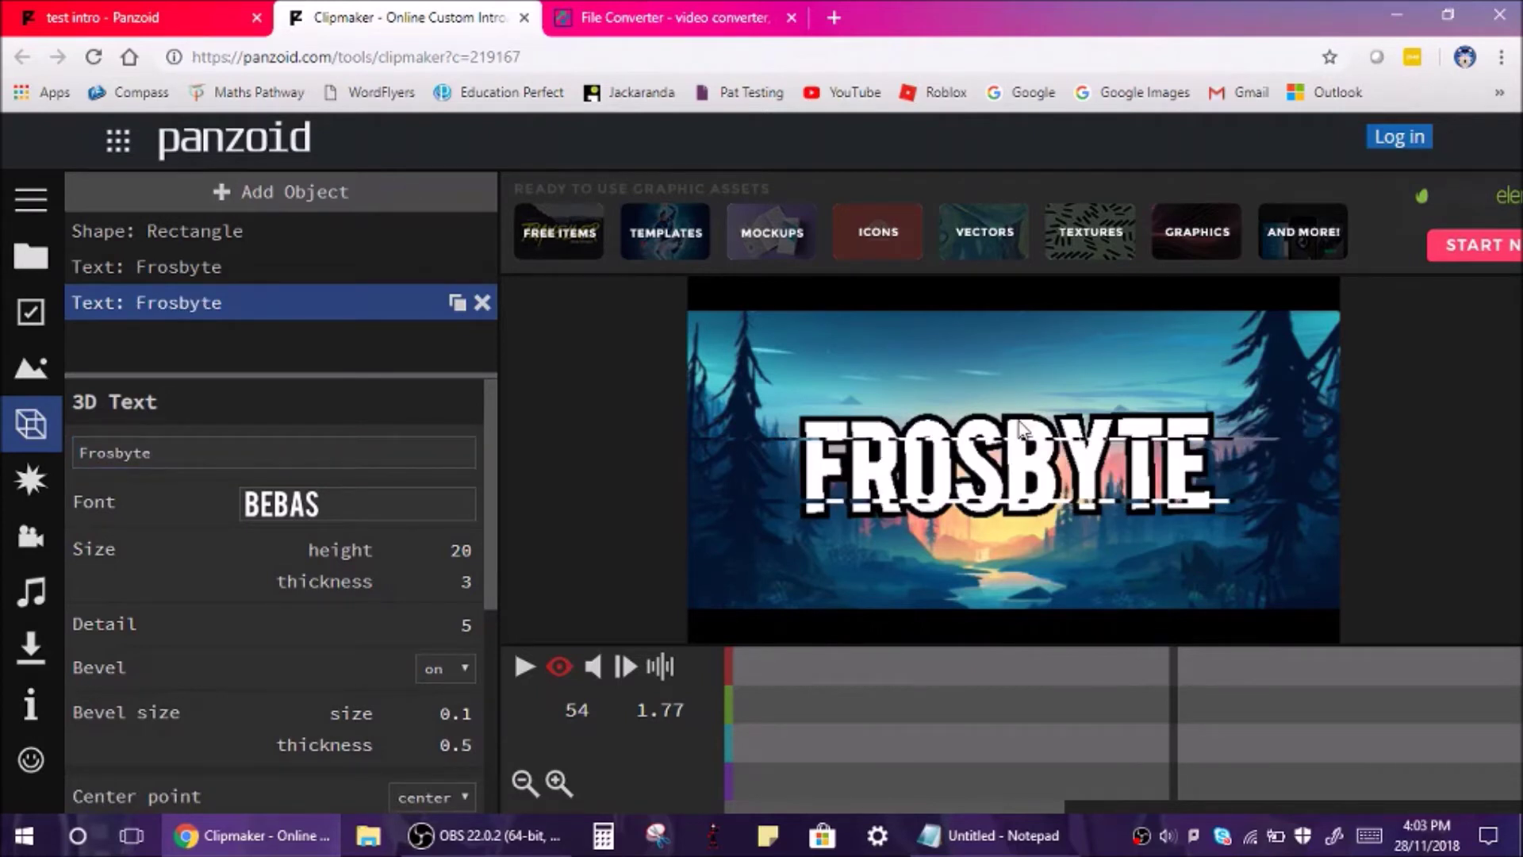
{"action": "left_click", "coordinate": [522, 670]}
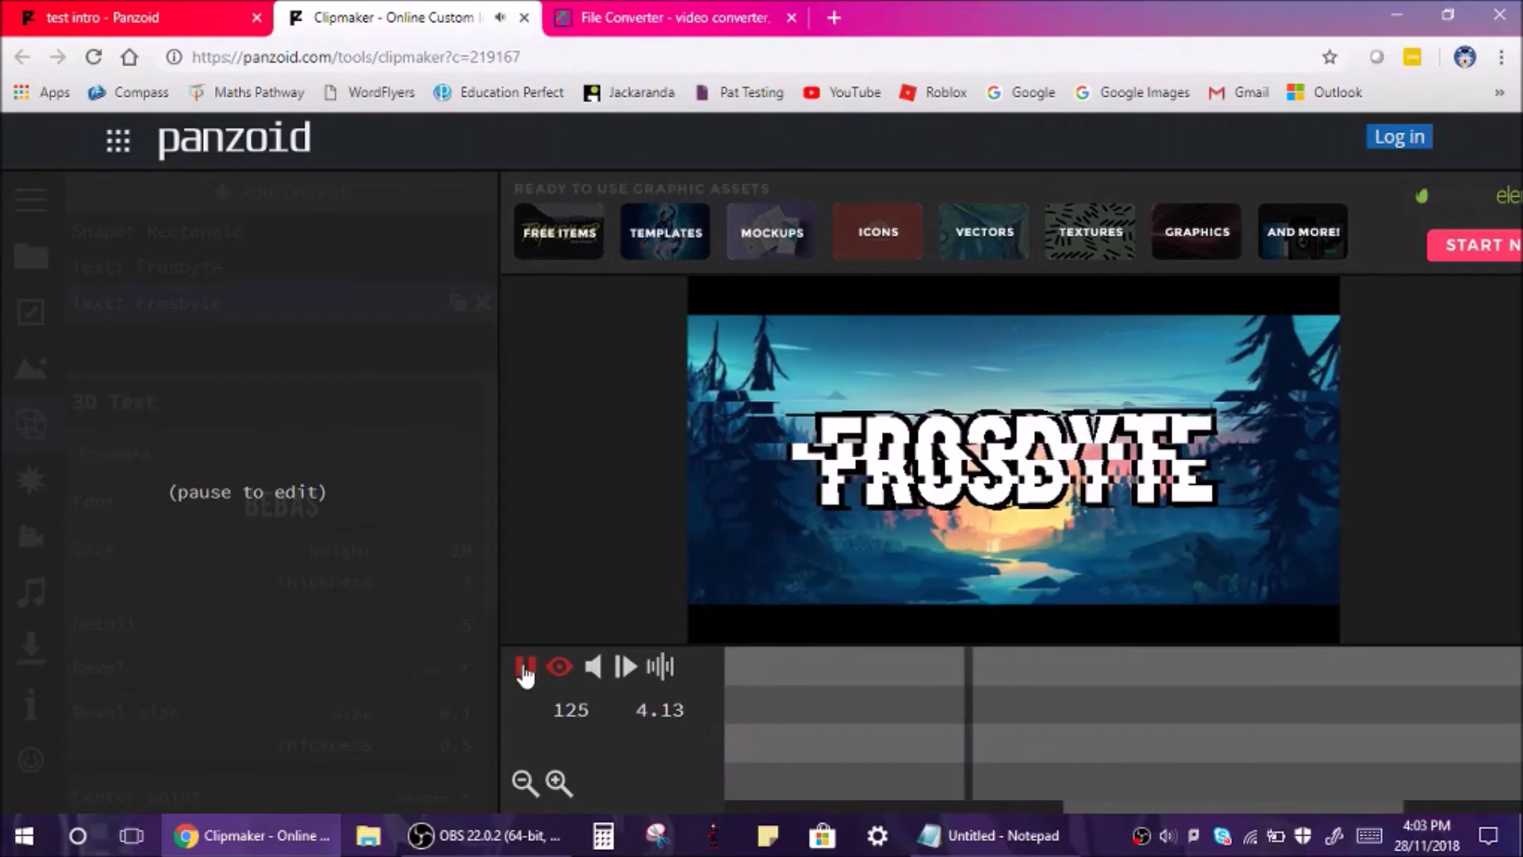
{"action": "left_click", "coordinate": [525, 670]}
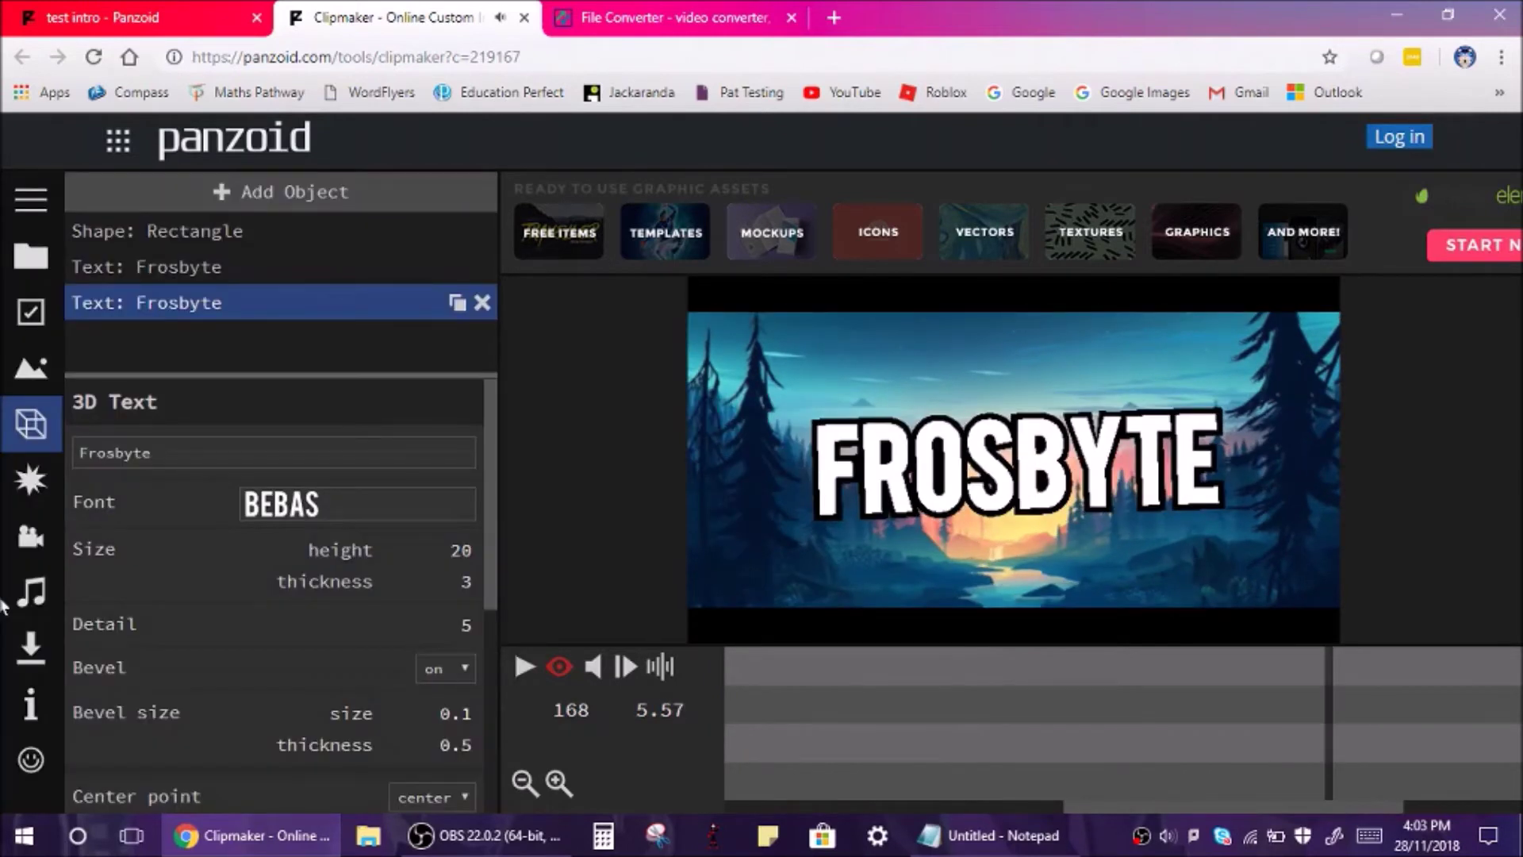
Preview the second text object in the Bloody font and switch its font back to Bebas.
{"action": "left_click", "coordinate": [357, 504]}
{"action": "left_click", "coordinate": [383, 460]}
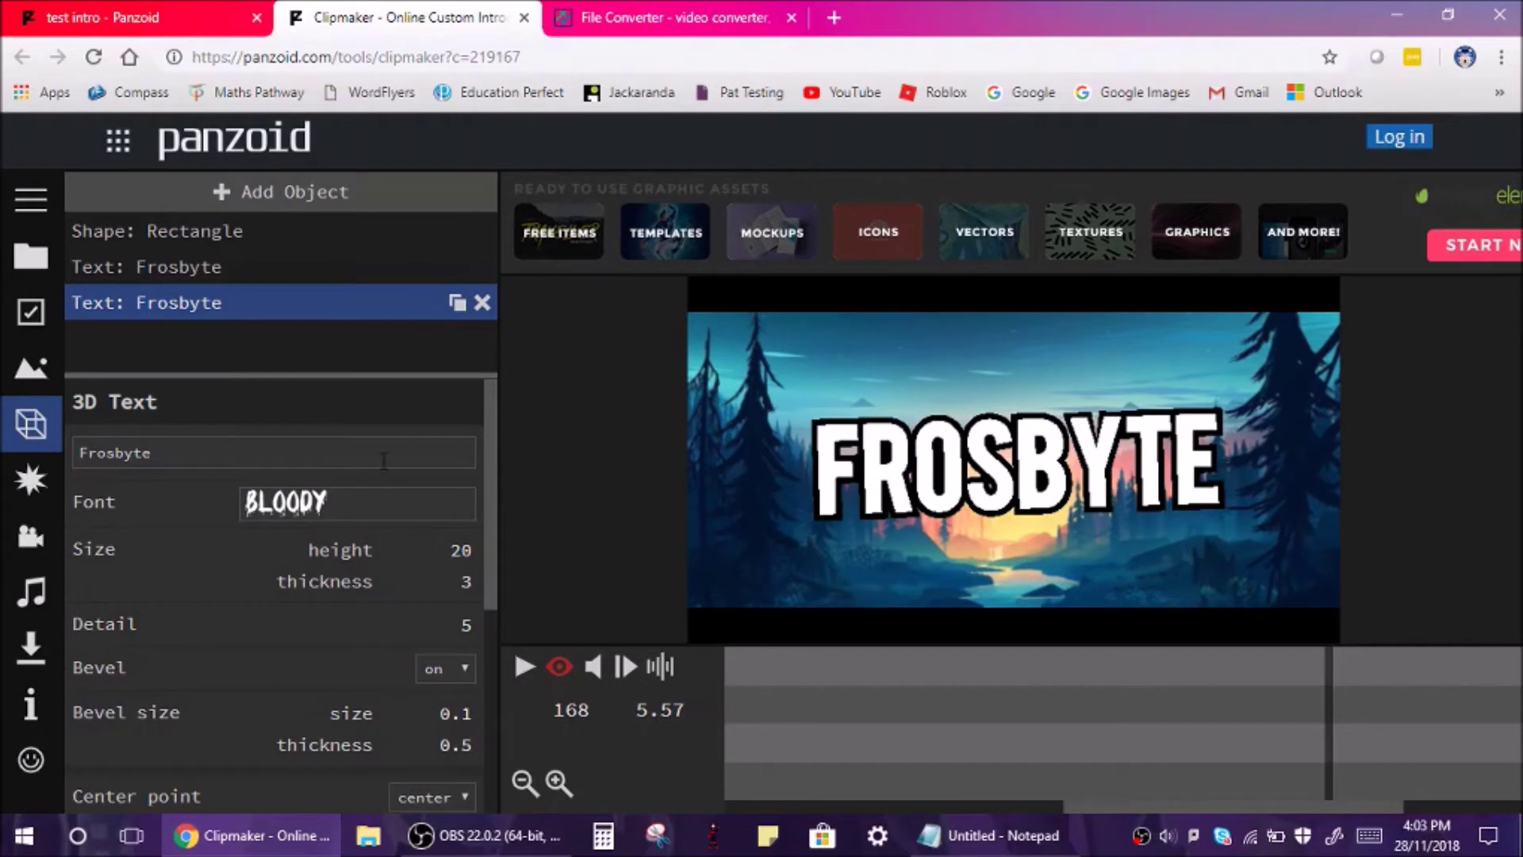
{"action": "left_click", "coordinate": [525, 668]}
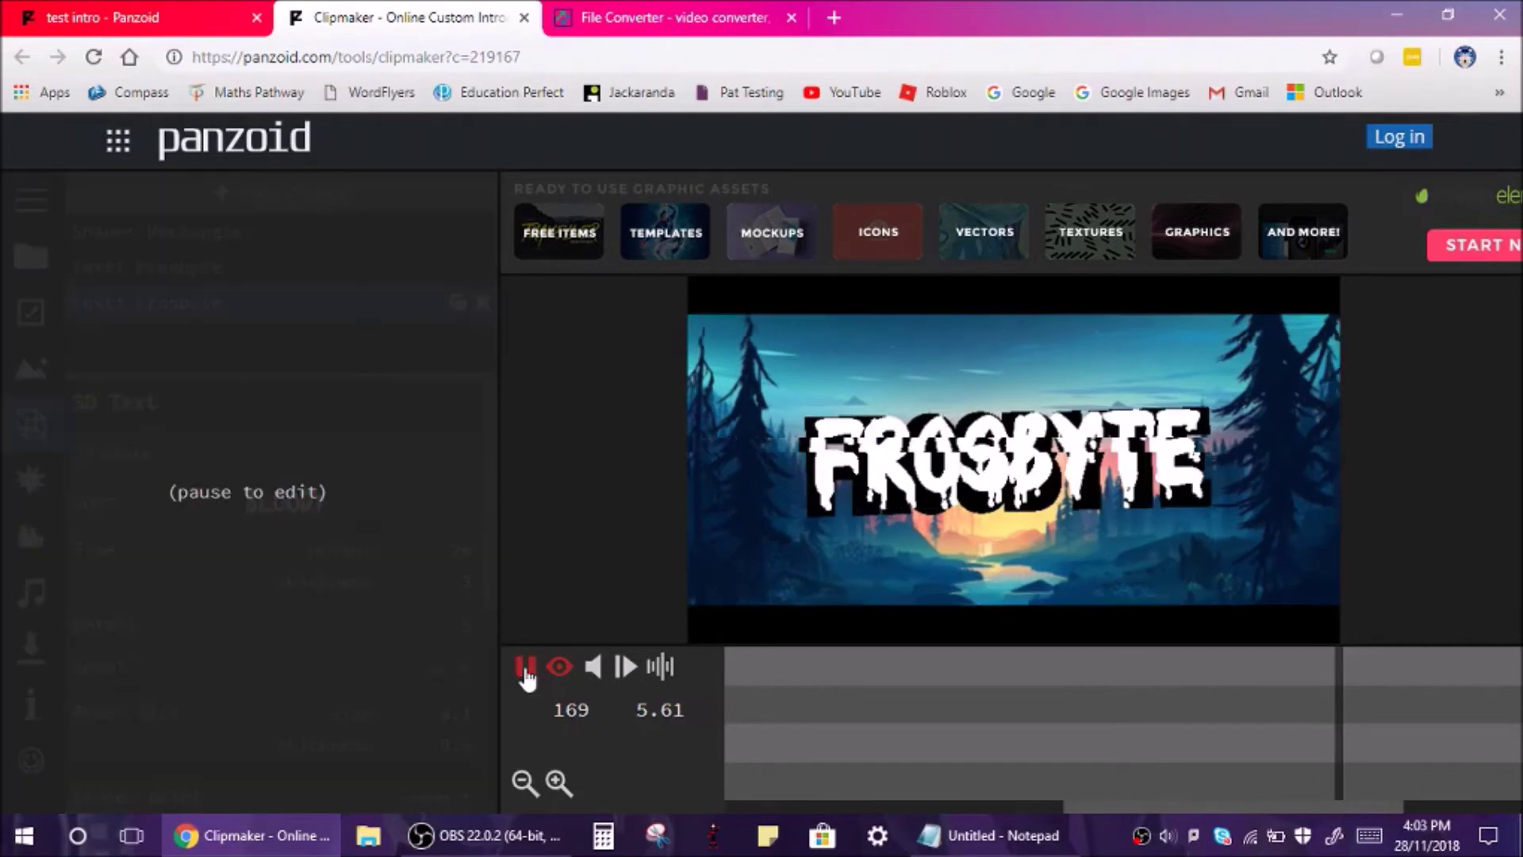
{"action": "left_click", "coordinate": [525, 671]}
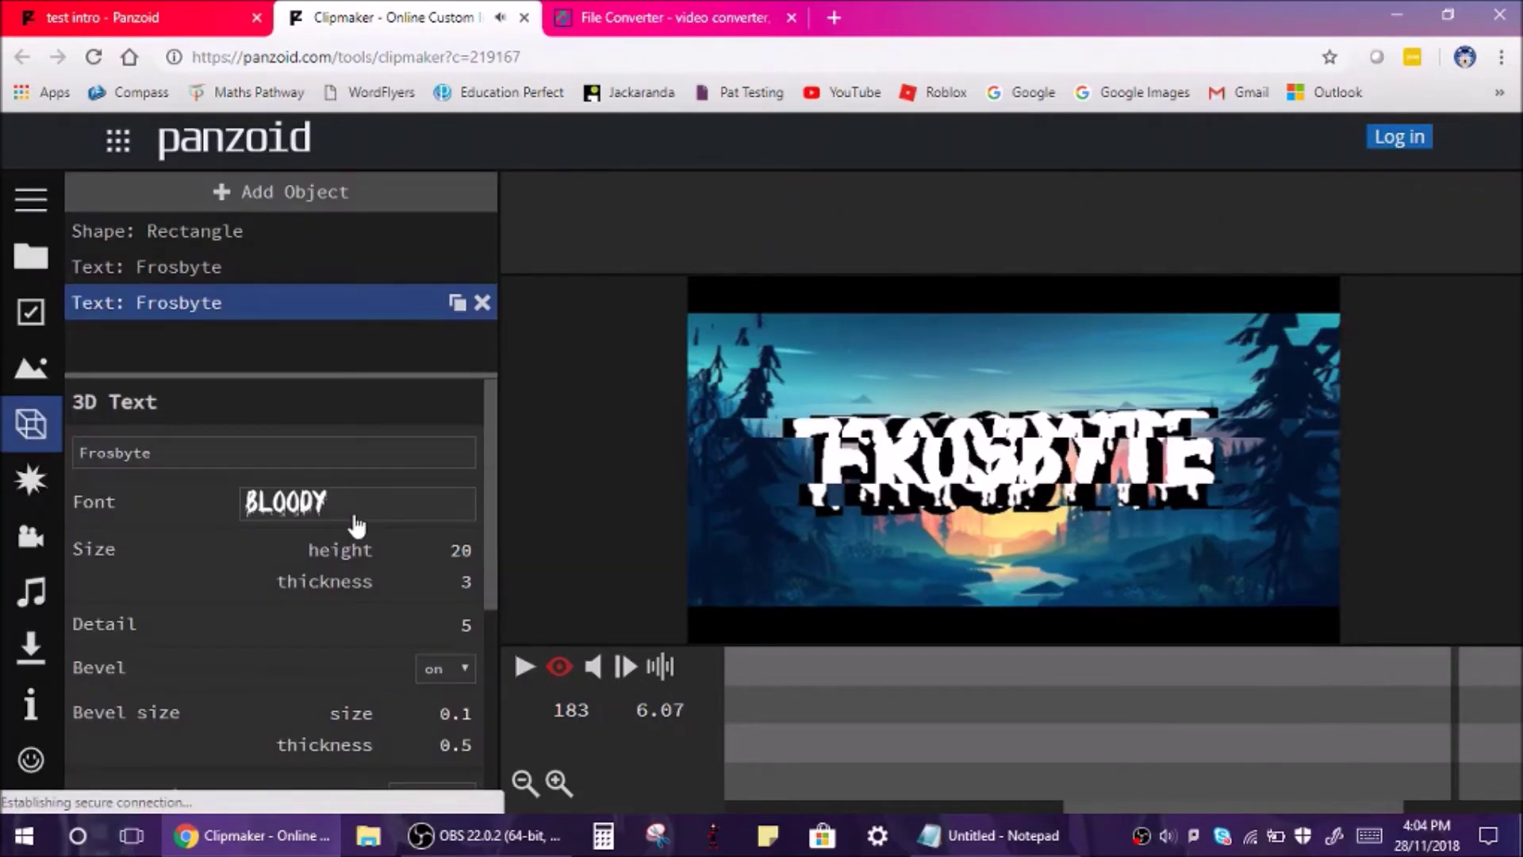
{"action": "left_click", "coordinate": [356, 525]}
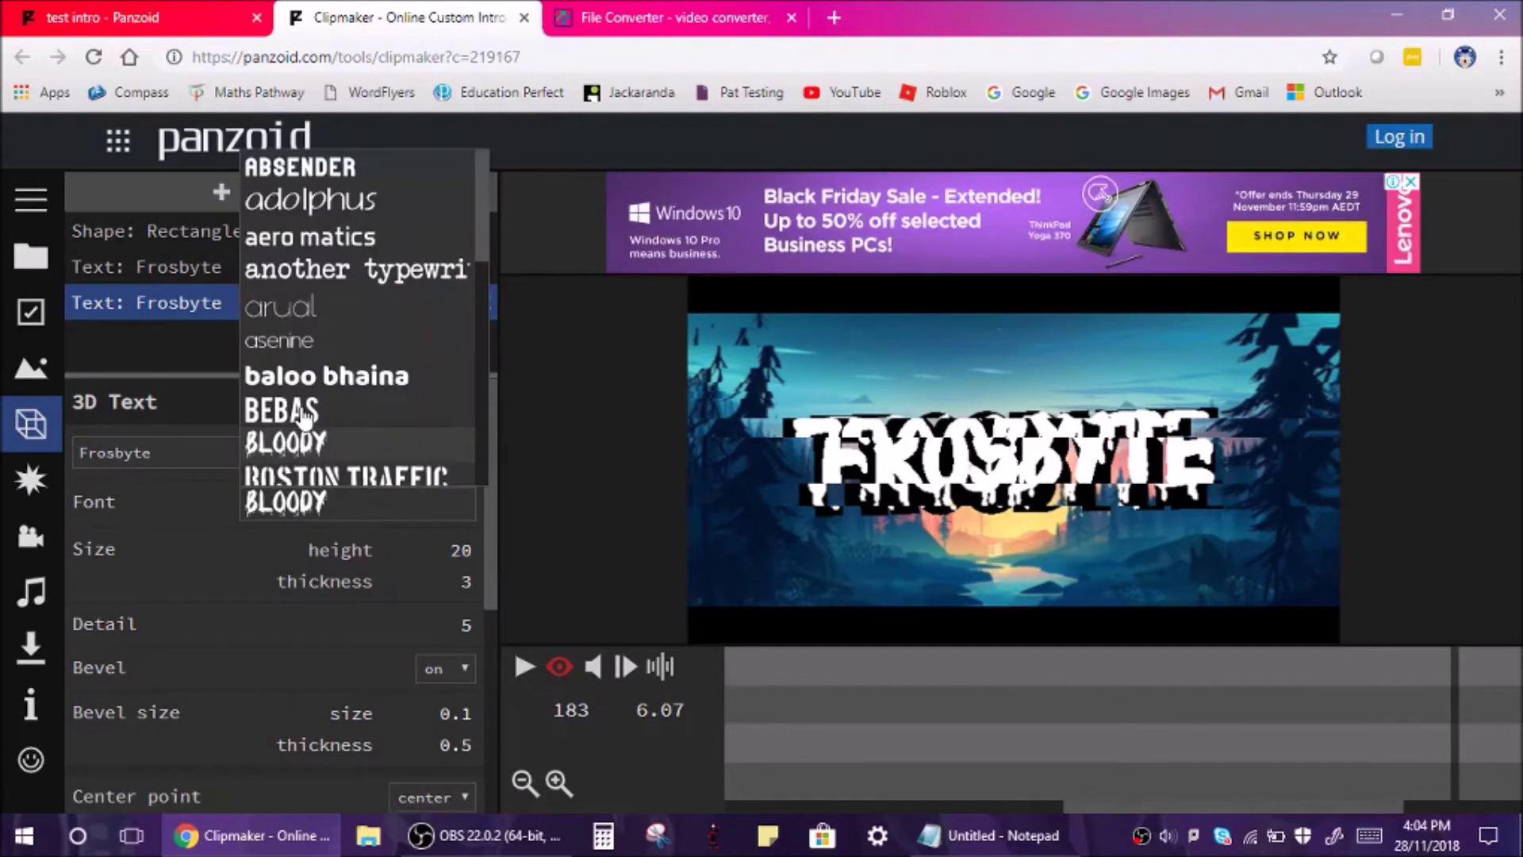
{"action": "left_click", "coordinate": [333, 411]}
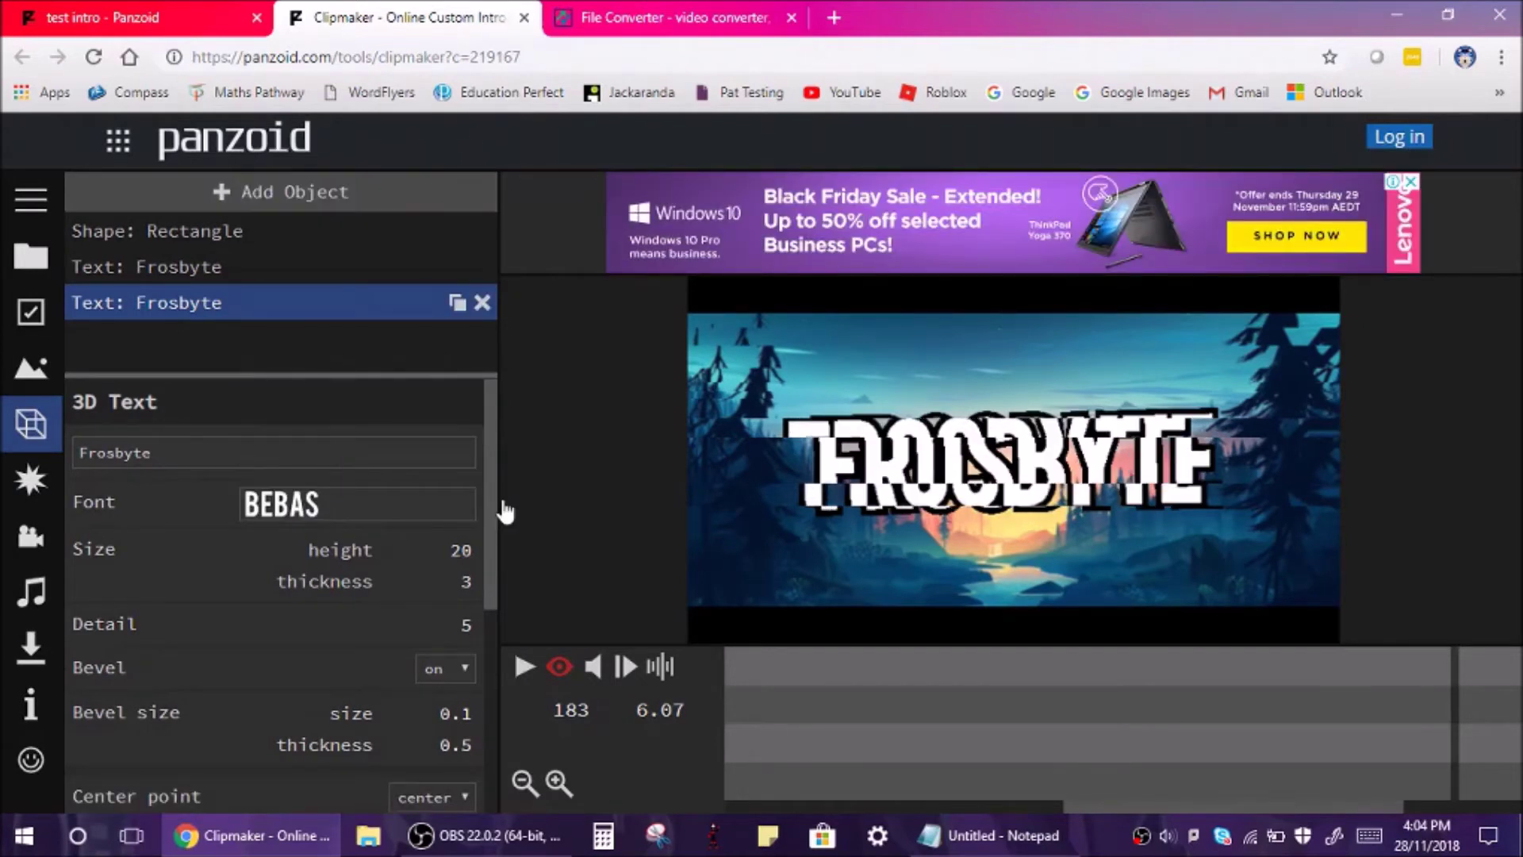
Examine the Pulse effect's settings and the camera animation settings, and play the intro preview.
{"action": "left_click", "coordinate": [39, 481]}
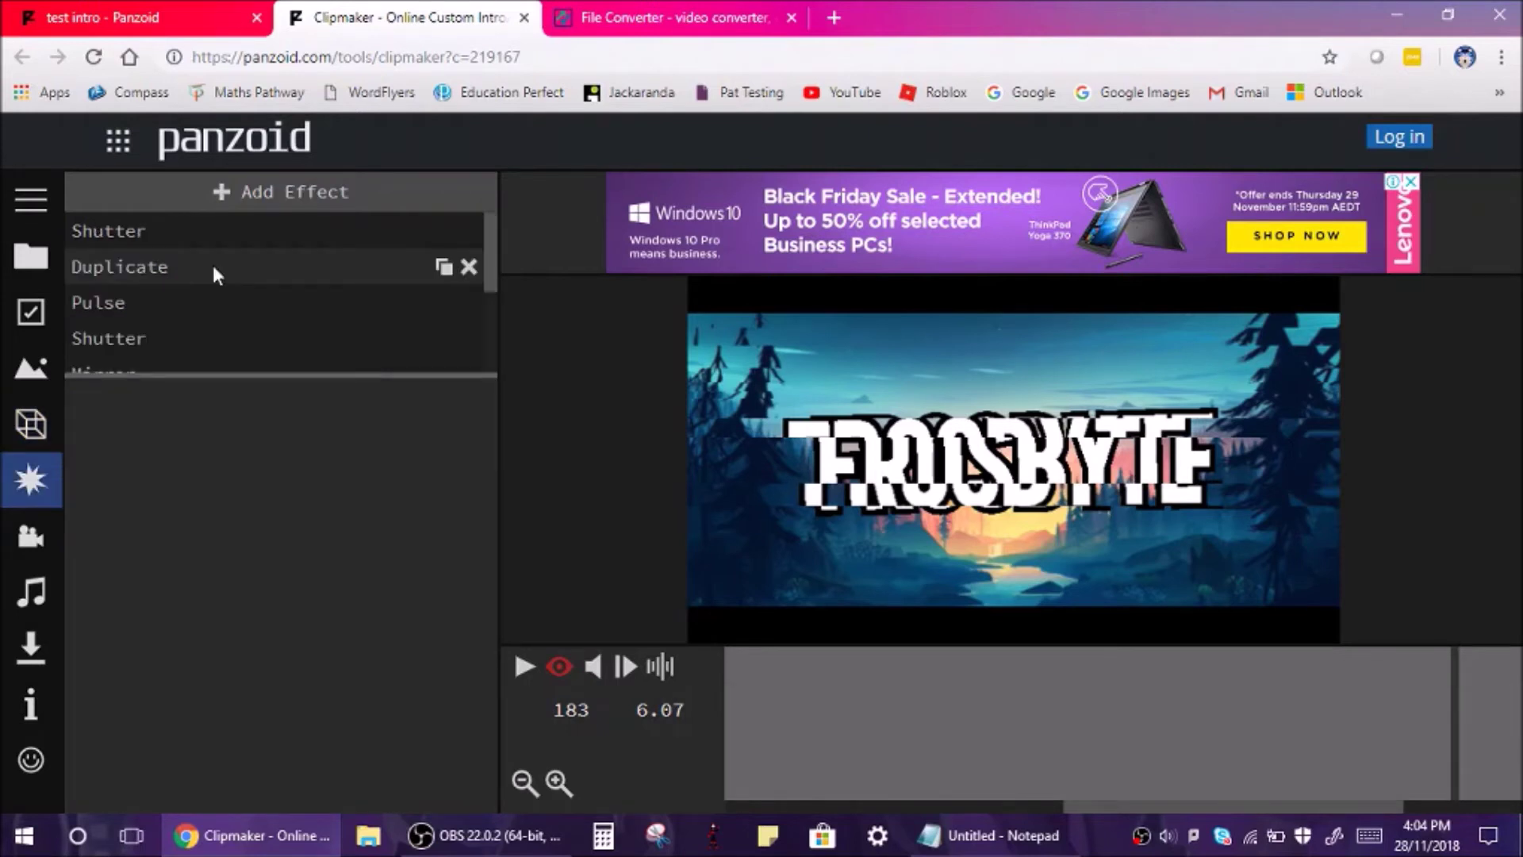
{"action": "left_click", "coordinate": [216, 302]}
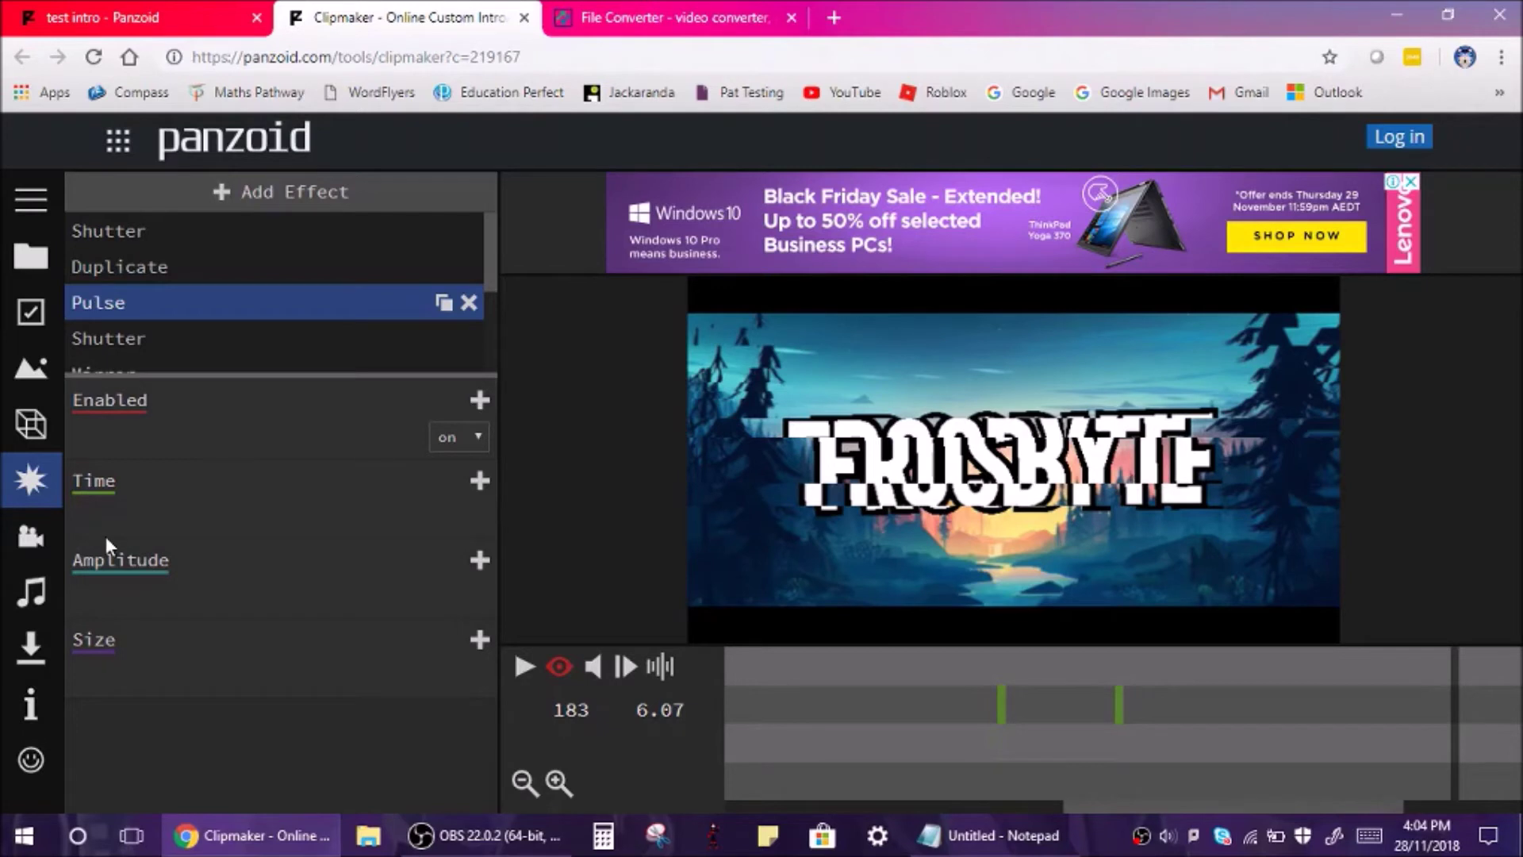
{"action": "left_click", "coordinate": [30, 537]}
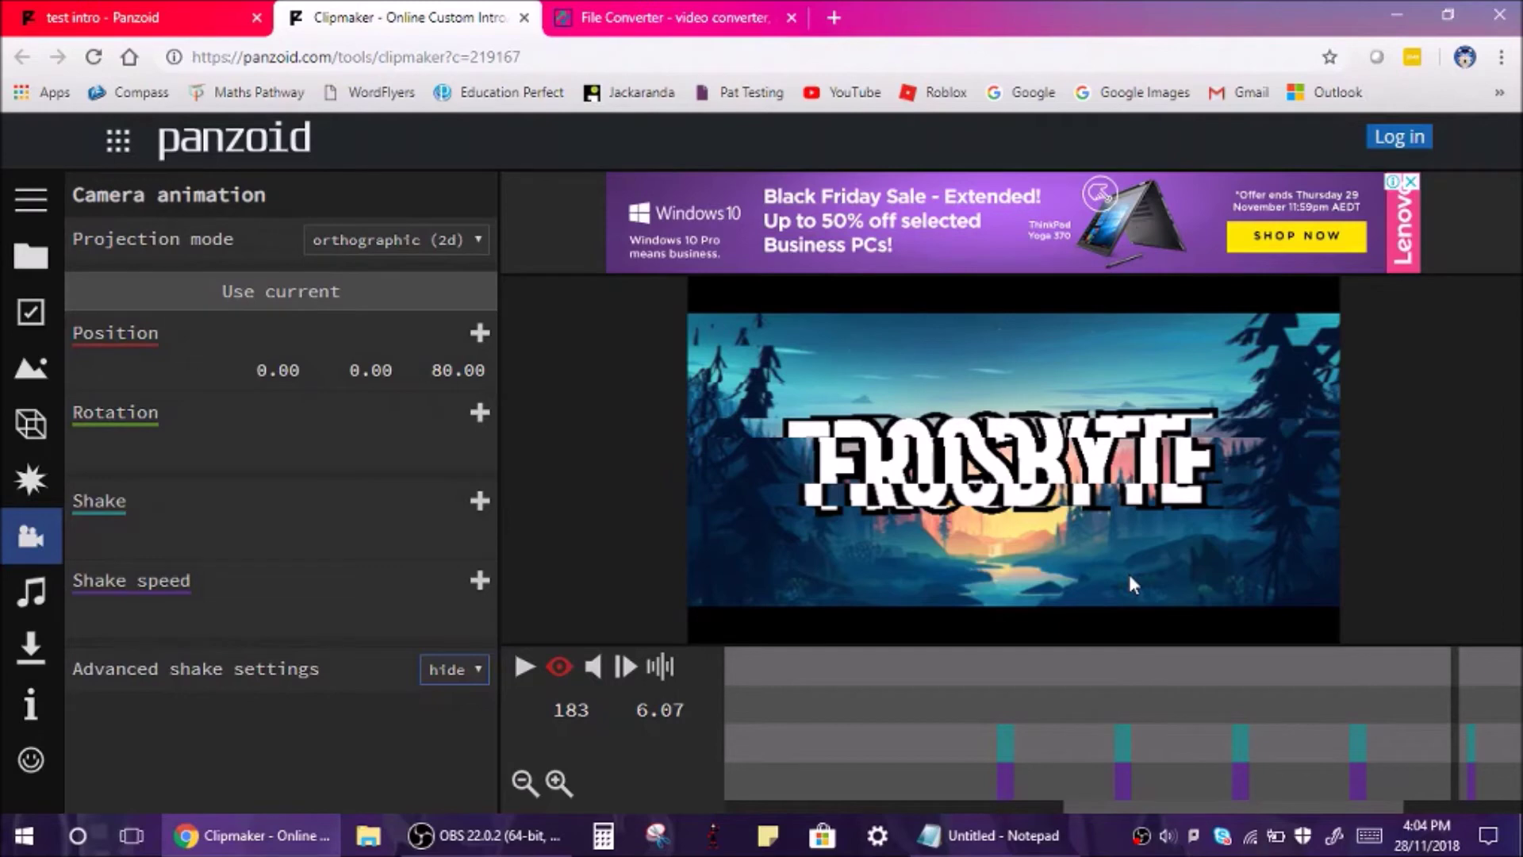
{"action": "left_click", "coordinate": [522, 667]}
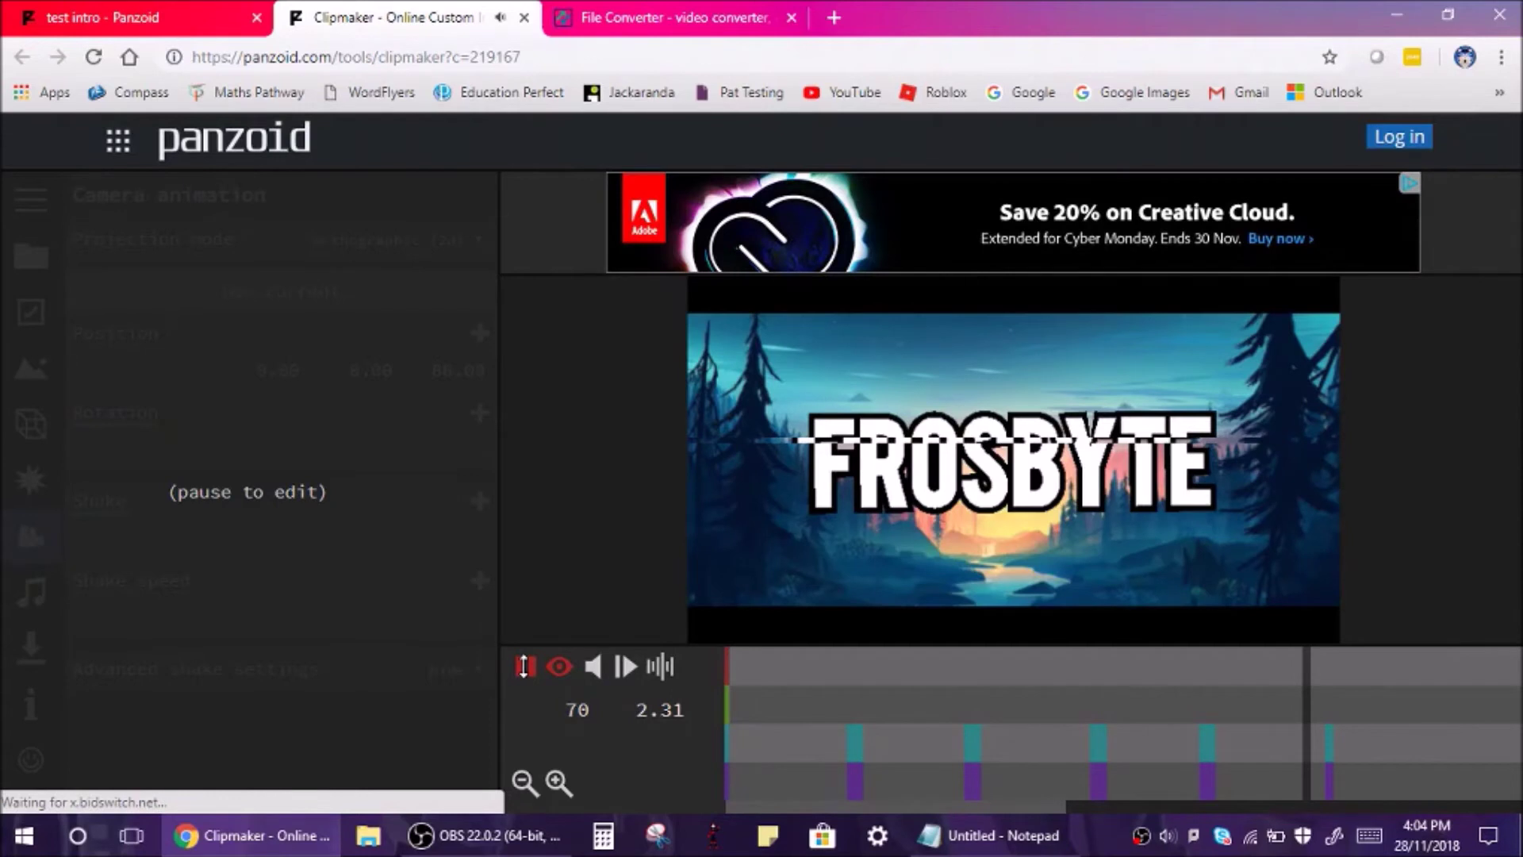
Open the audio track settings and view the audio file selection without choosing a file.
{"action": "left_click", "coordinate": [31, 590]}
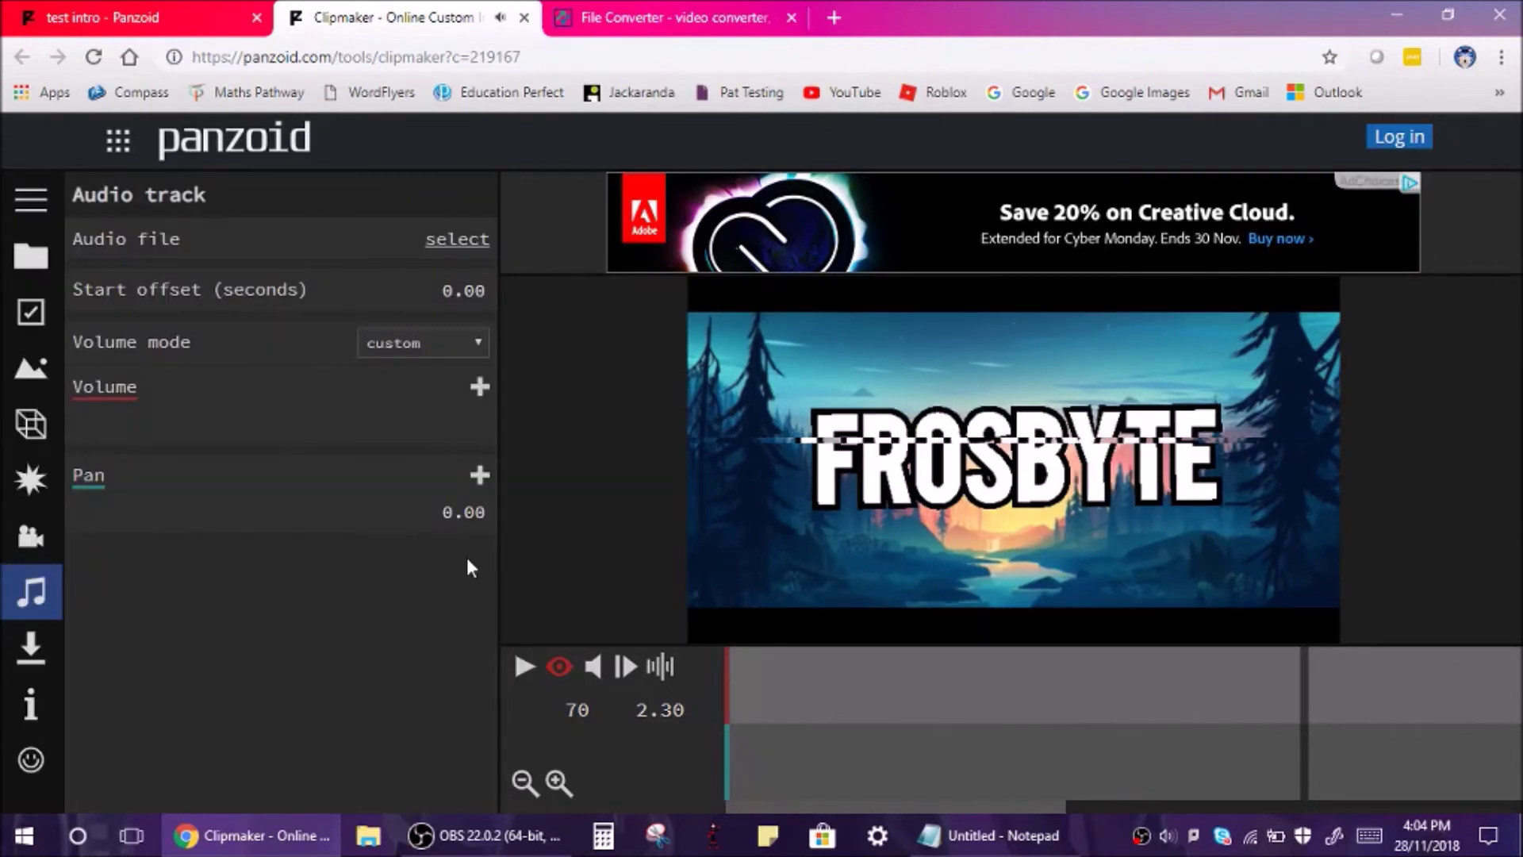
{"action": "left_click", "coordinate": [458, 239]}
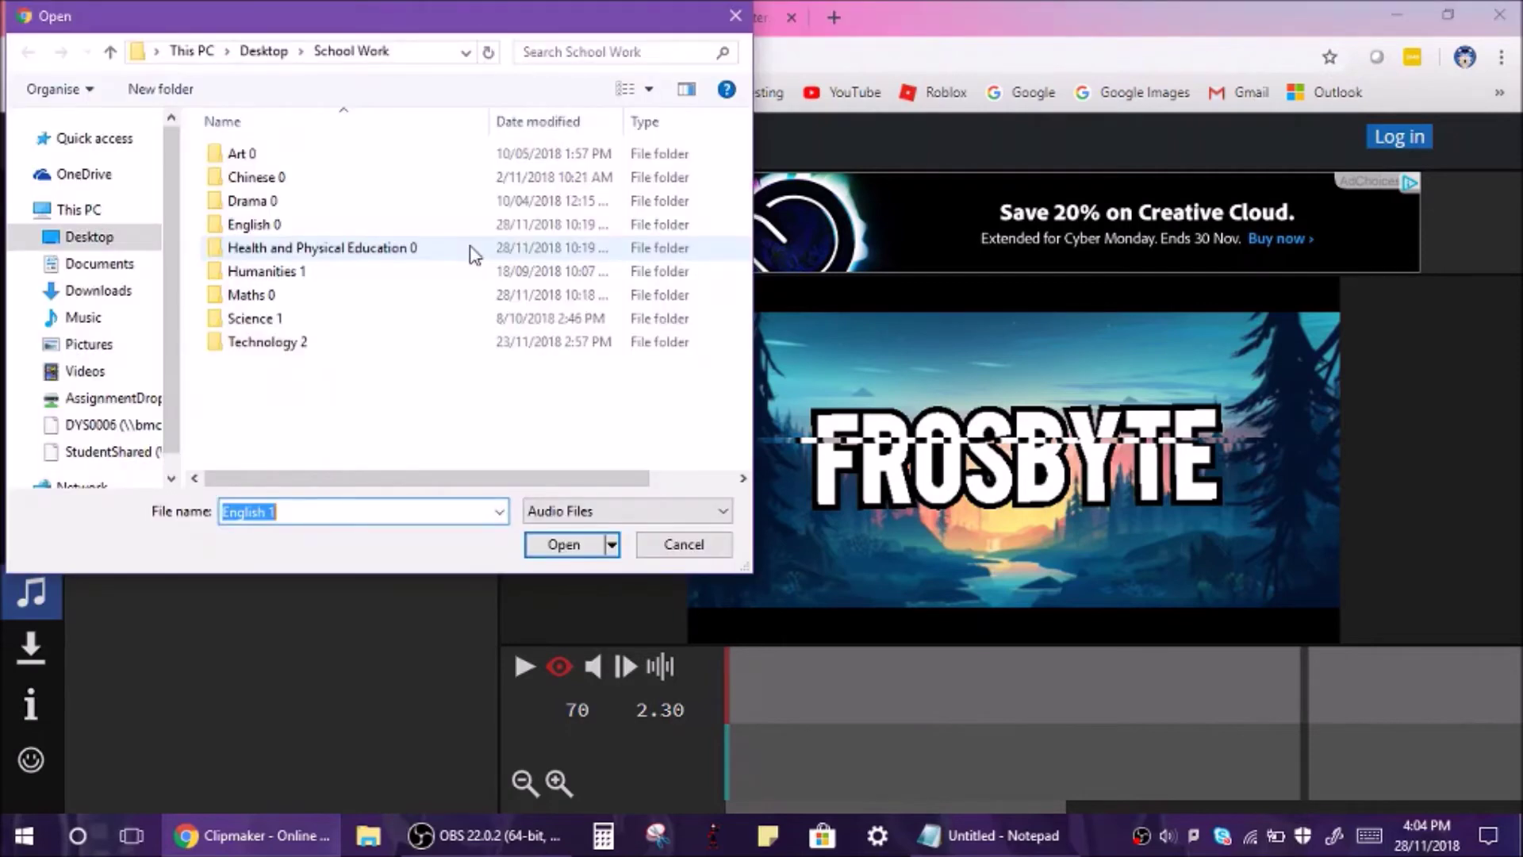
{"action": "key", "text": "Escape"}
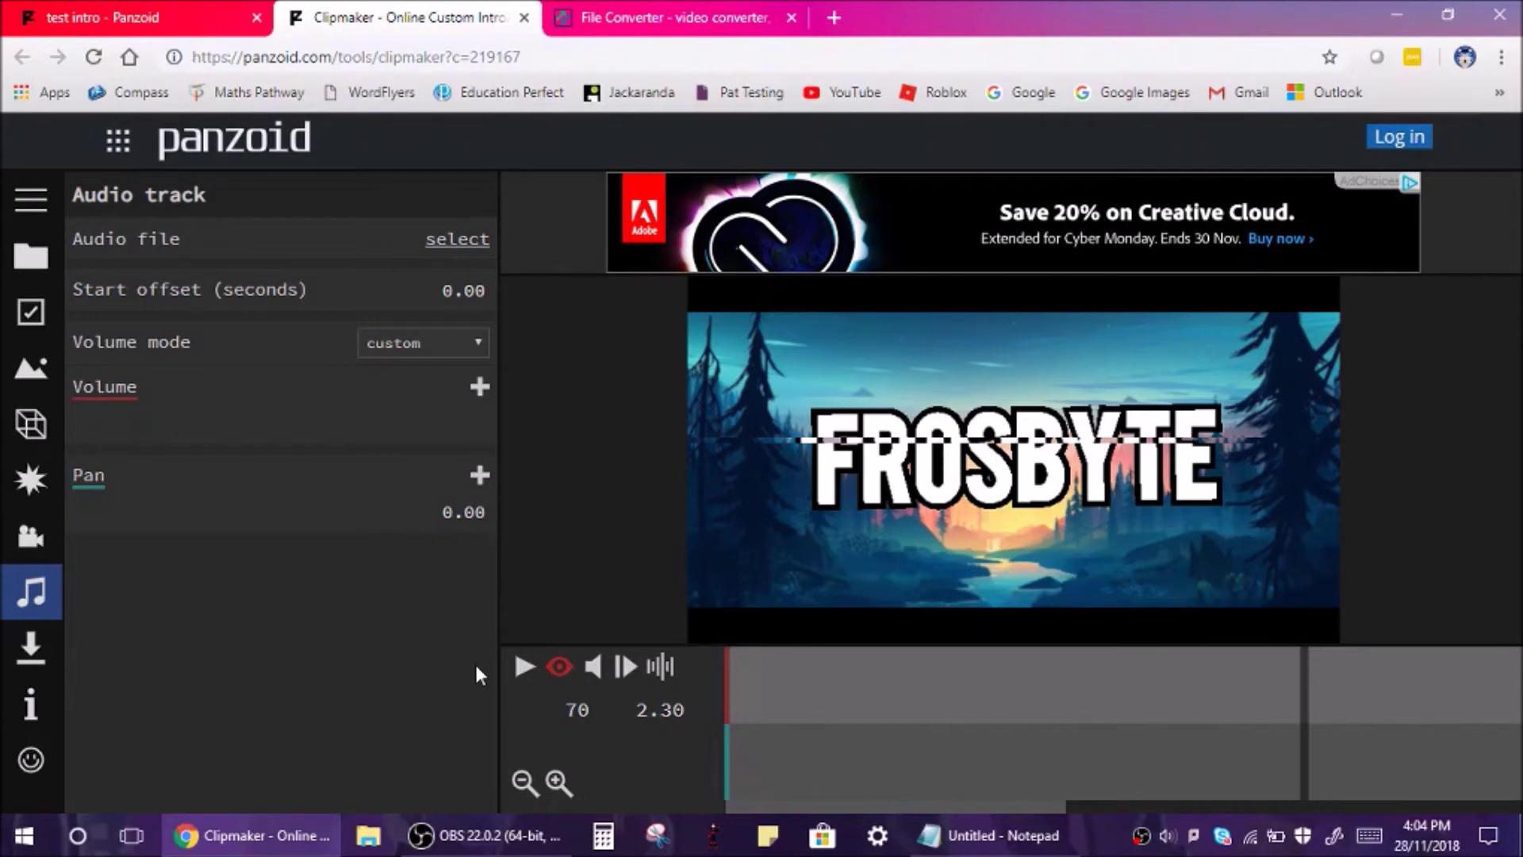
Set the audio track's start offset to 0 seconds.
{"action": "left_click", "coordinate": [481, 290]}
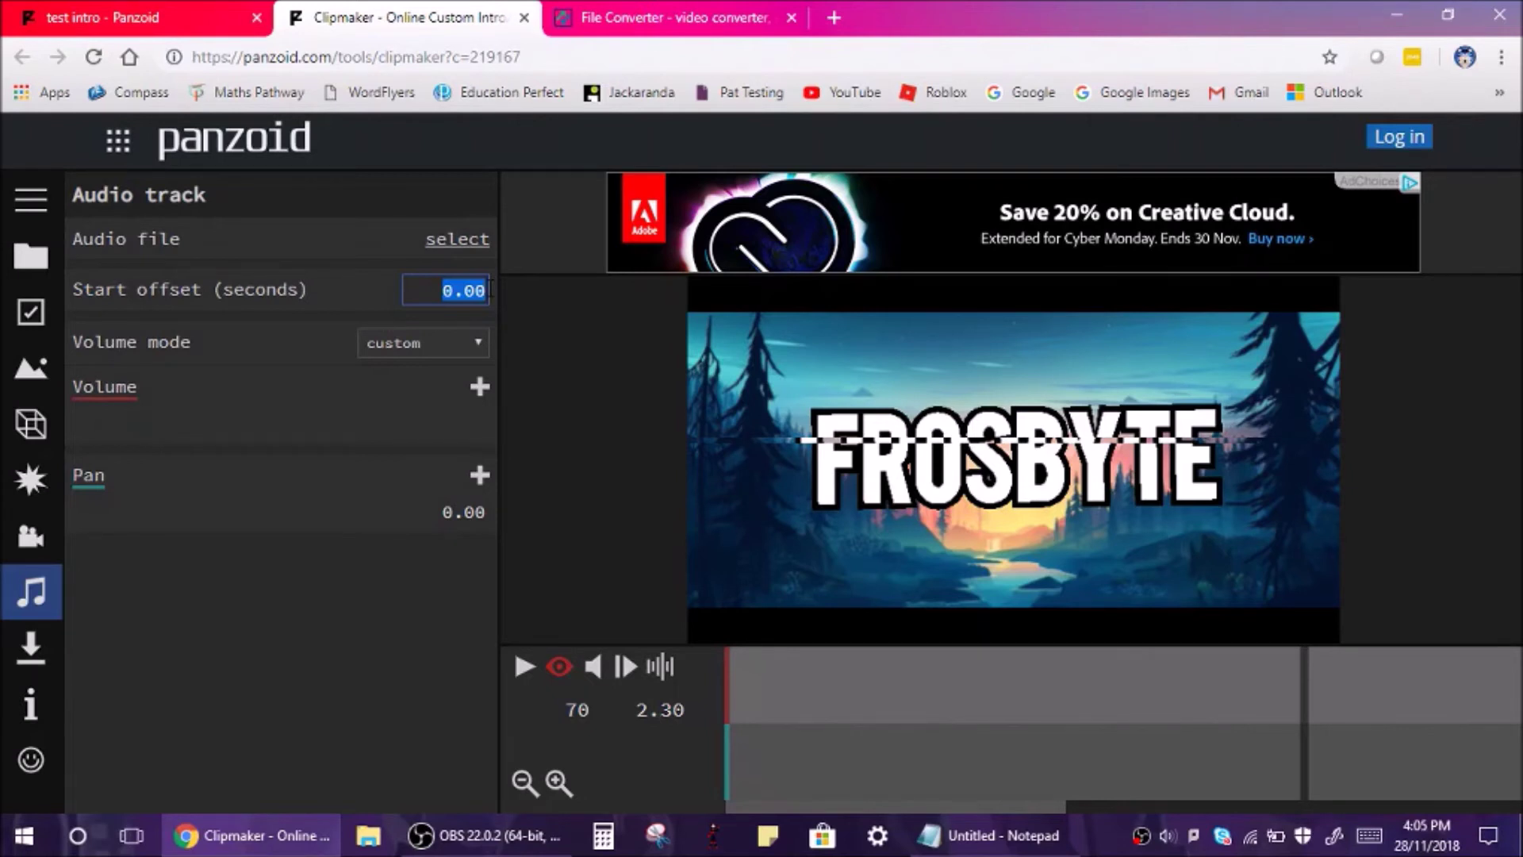
{"action": "type", "text": "0"}
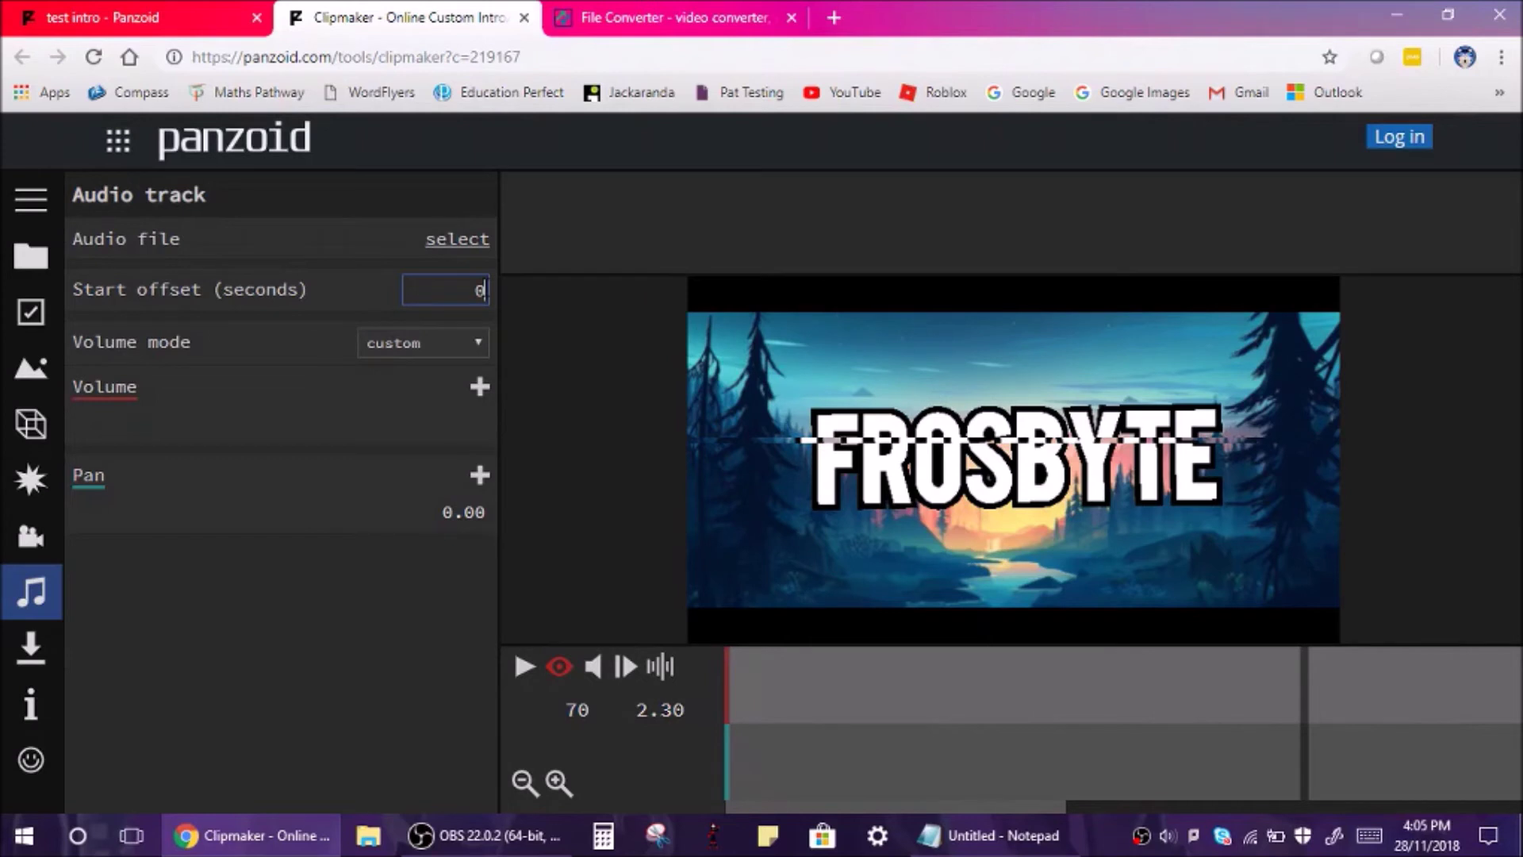
{"action": "key", "text": "Return"}
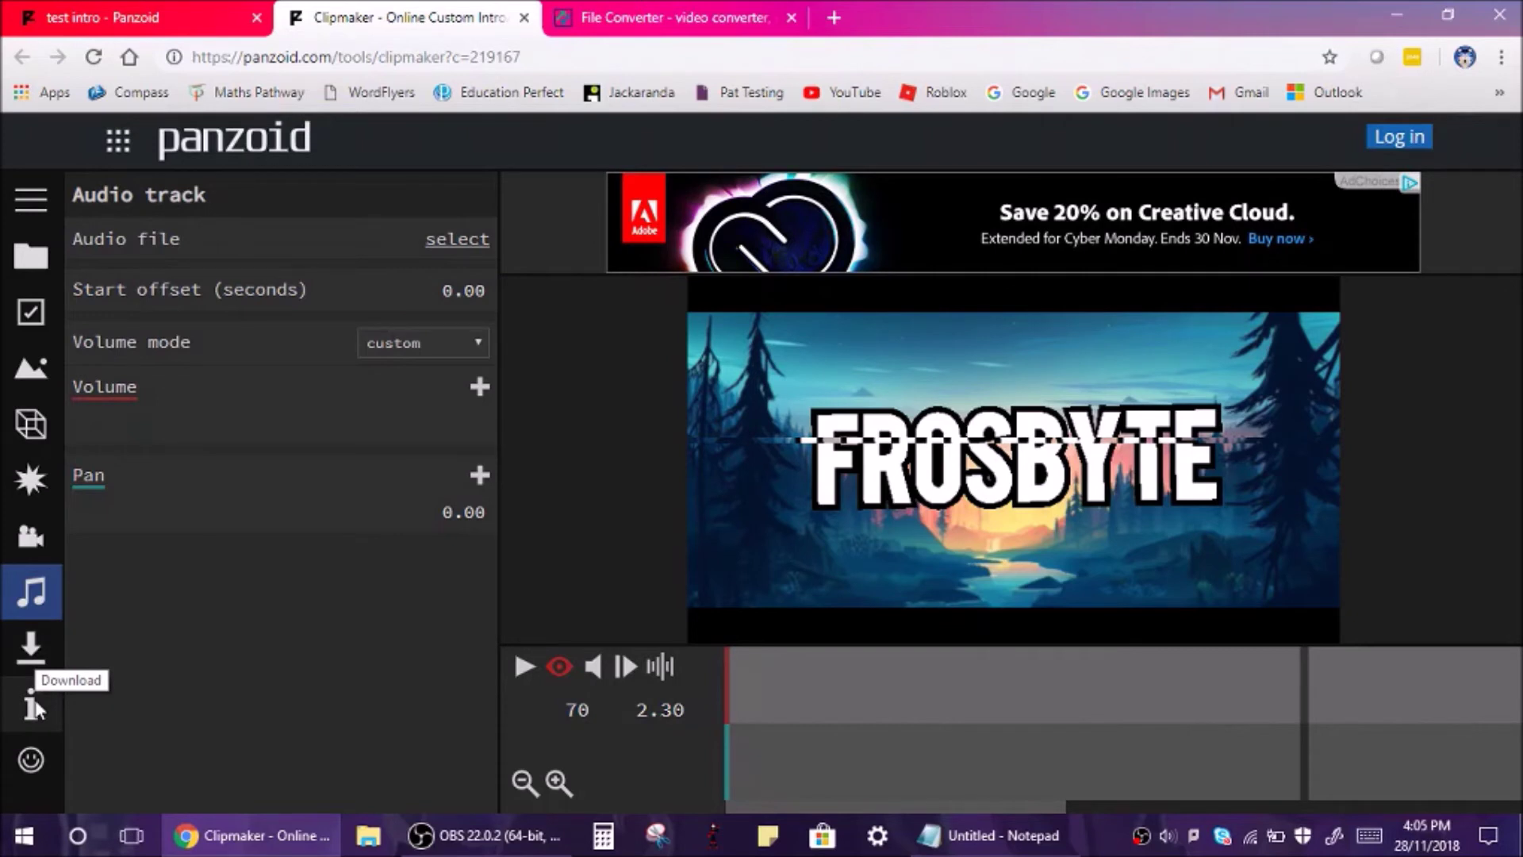
Open the video download settings and set the render mode to extreme quality (slow).
{"action": "left_click", "coordinate": [31, 647]}
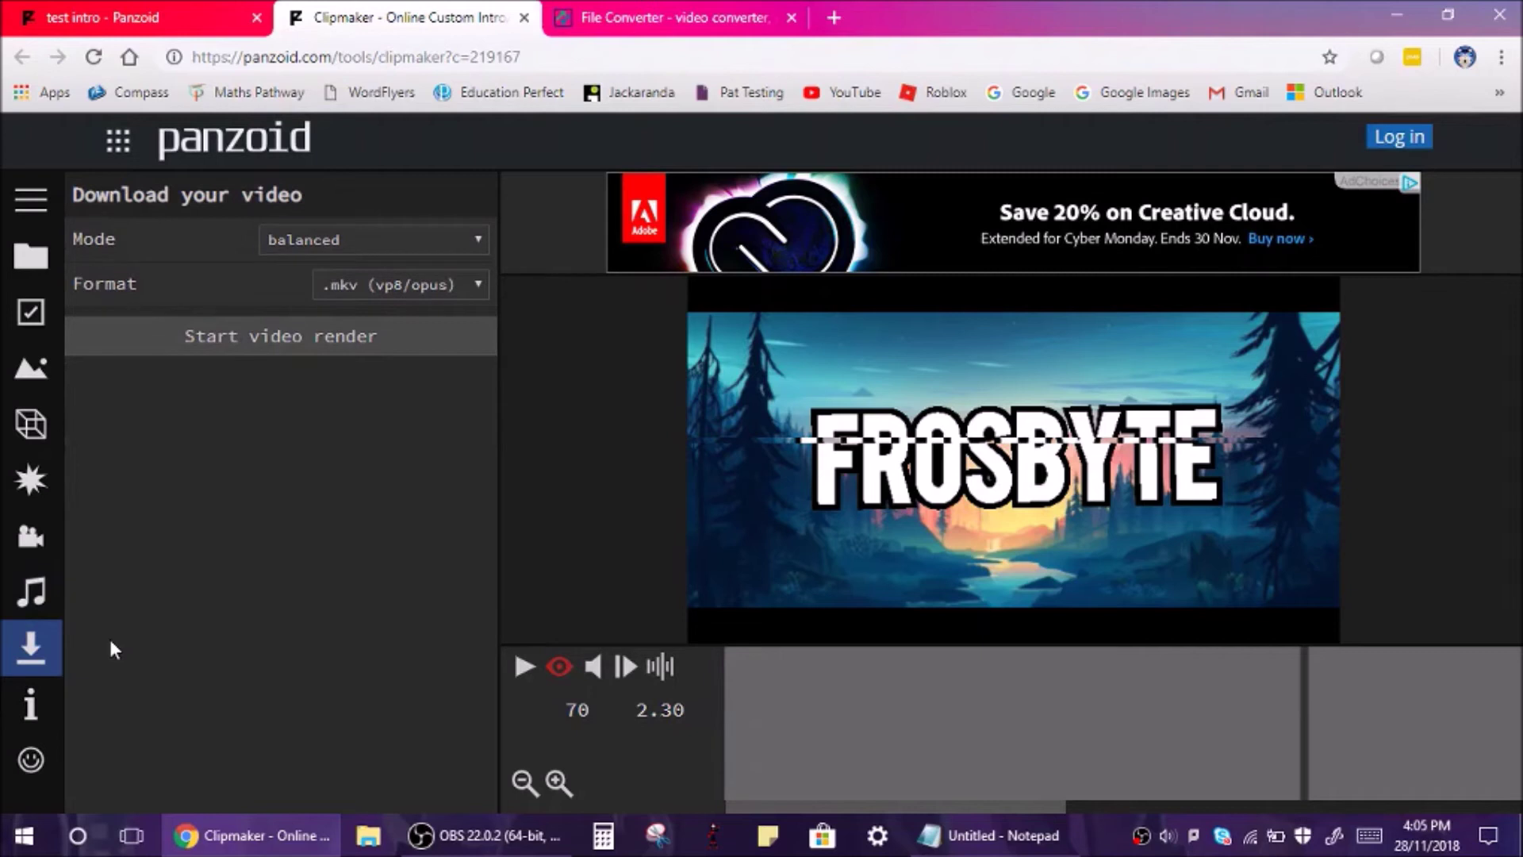
{"action": "left_click", "coordinate": [341, 239]}
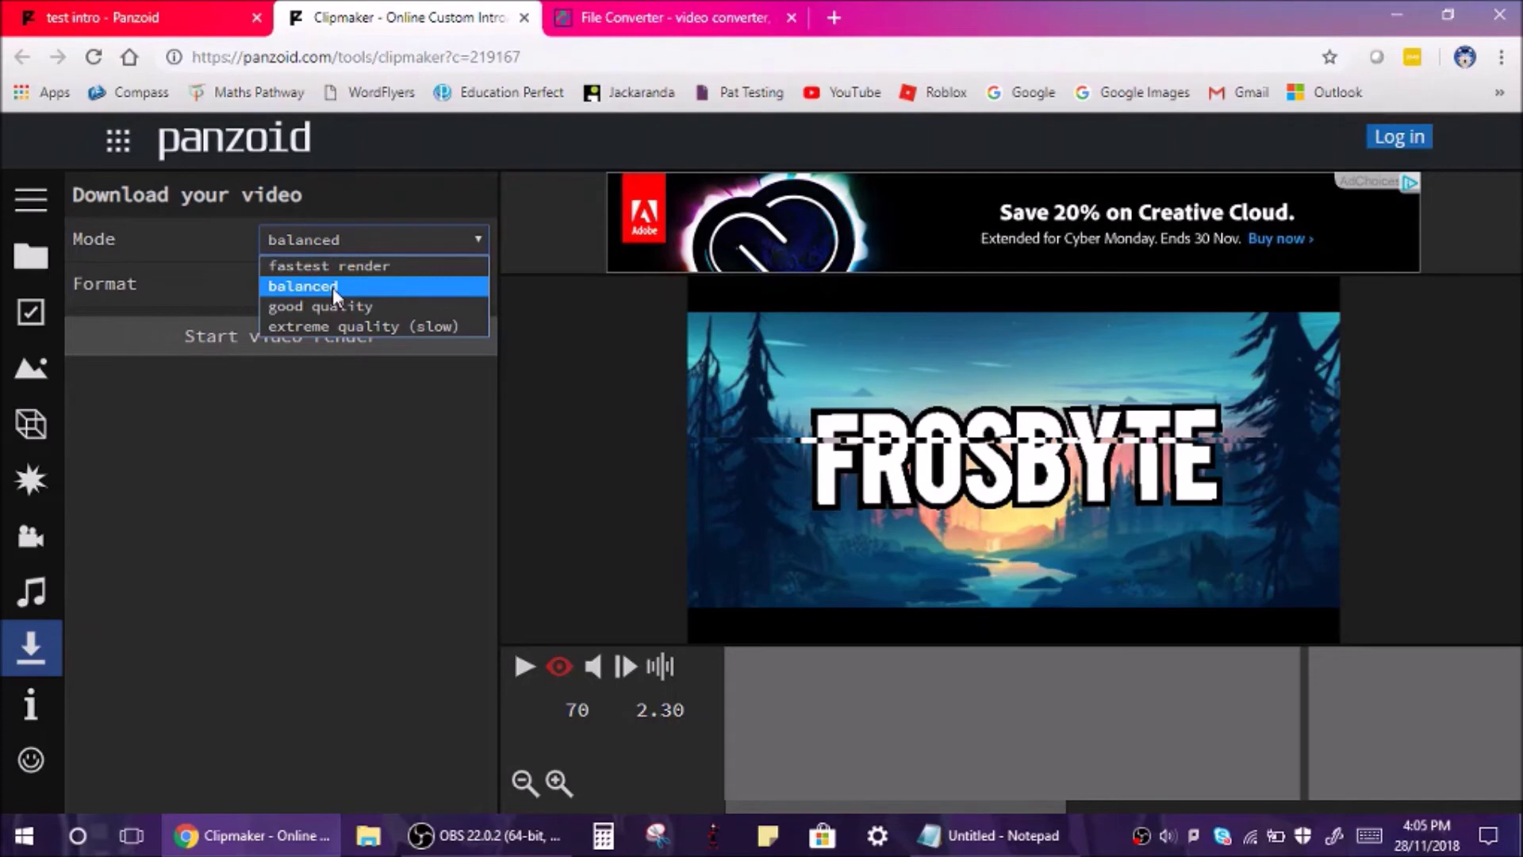
{"action": "left_click", "coordinate": [341, 326]}
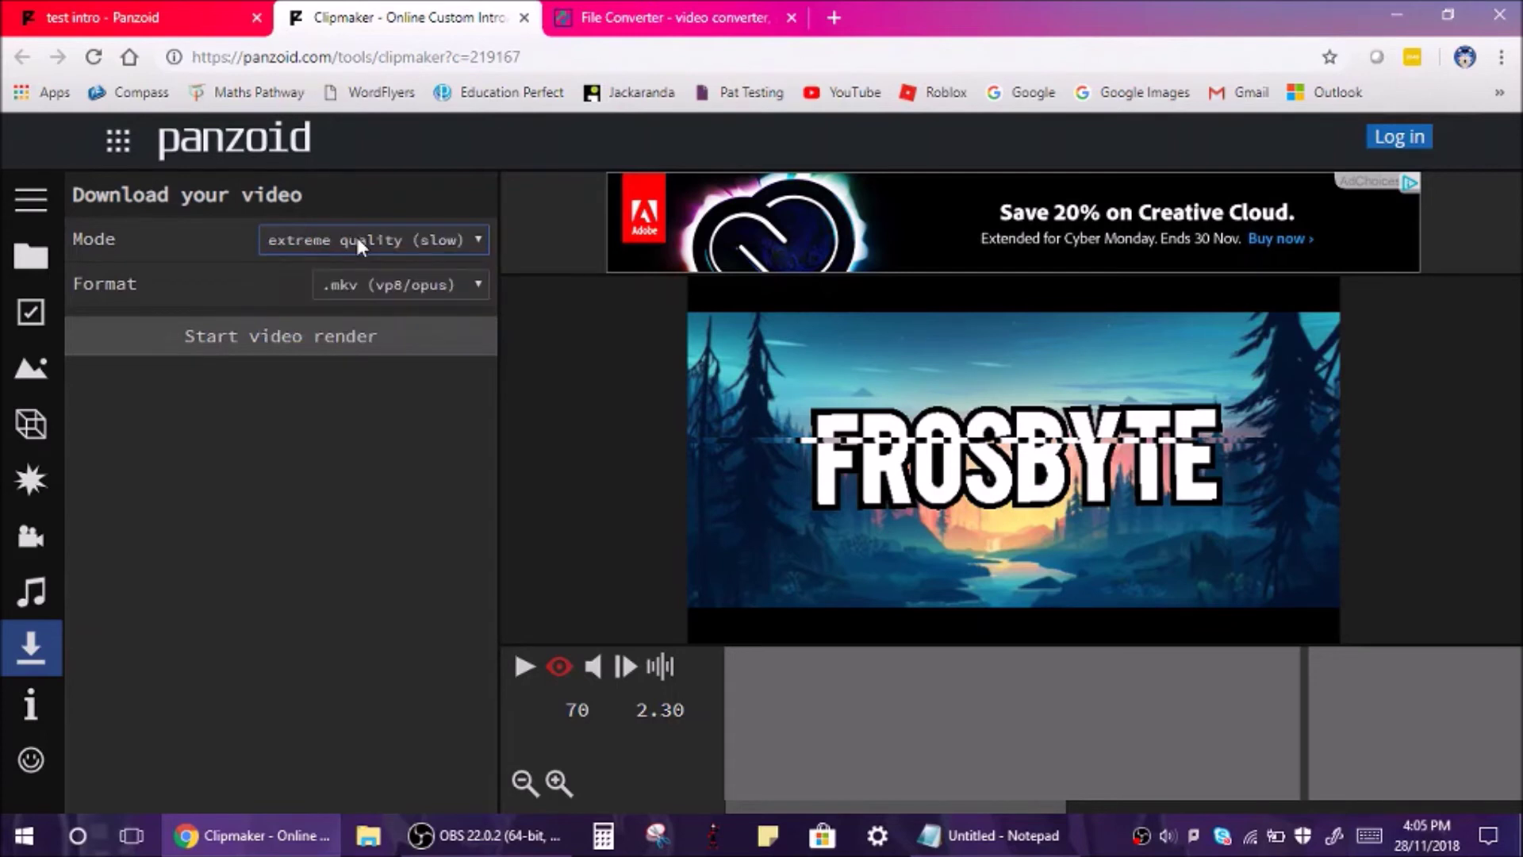
{"action": "left_click", "coordinate": [357, 235]}
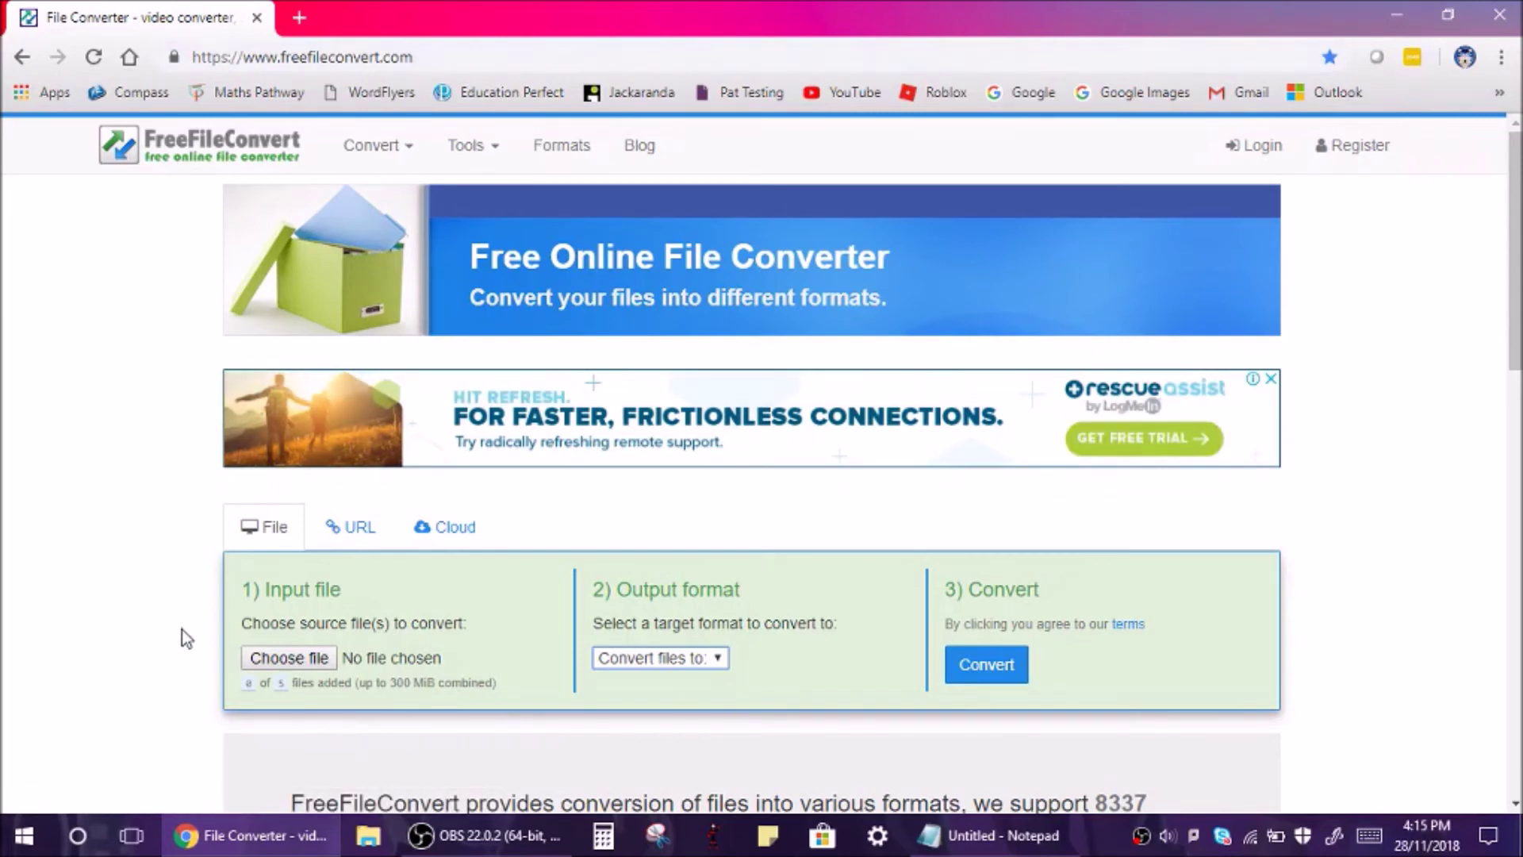
Browse the Desktop folder in FreeFileConvert's source file selection without choosing a file.
{"action": "left_click", "coordinate": [319, 660]}
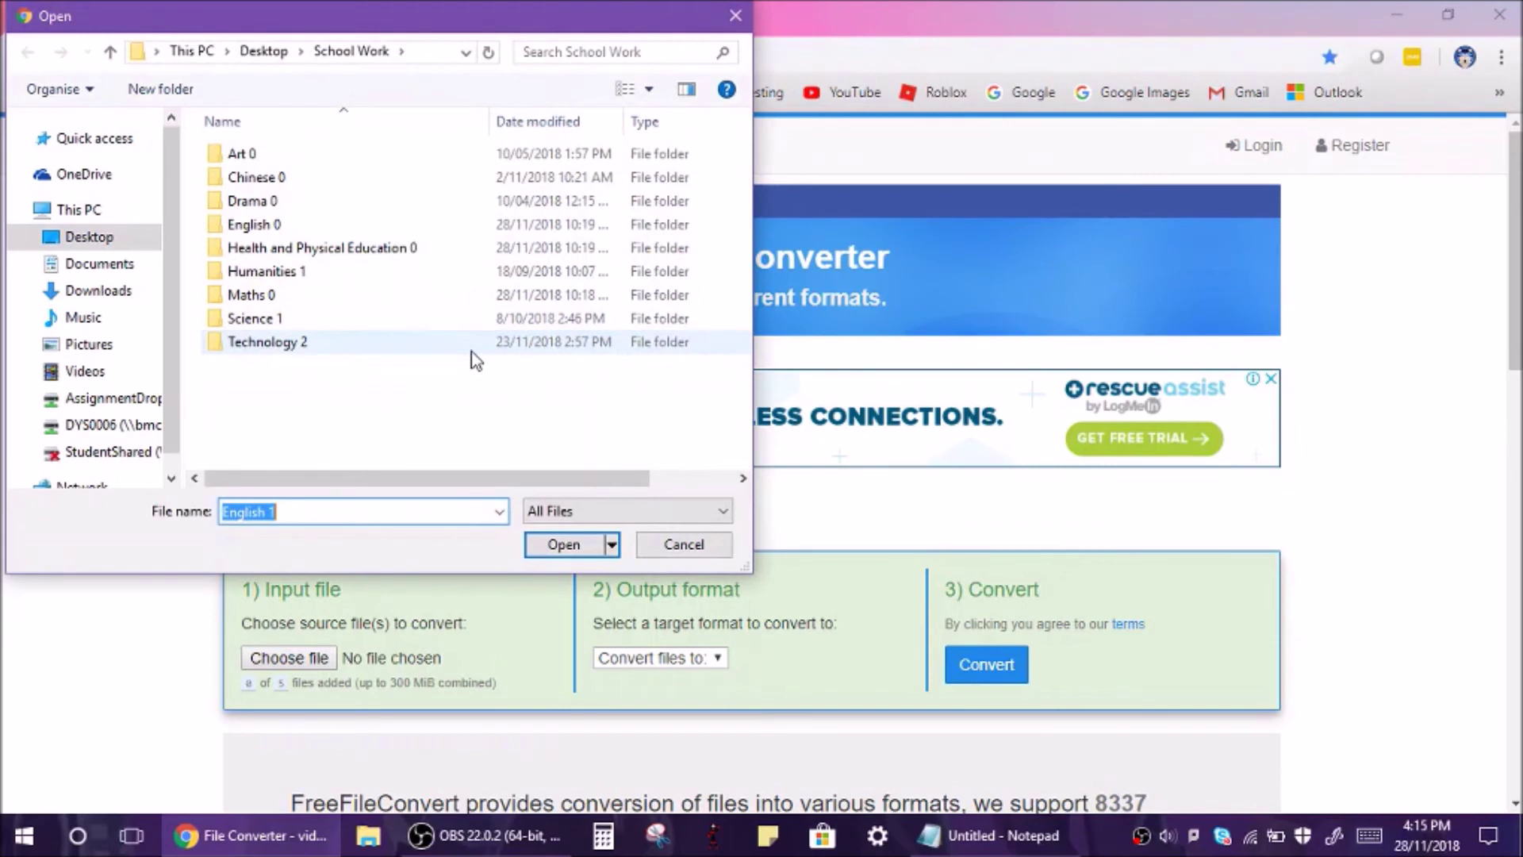
{"action": "left_click", "coordinate": [93, 238]}
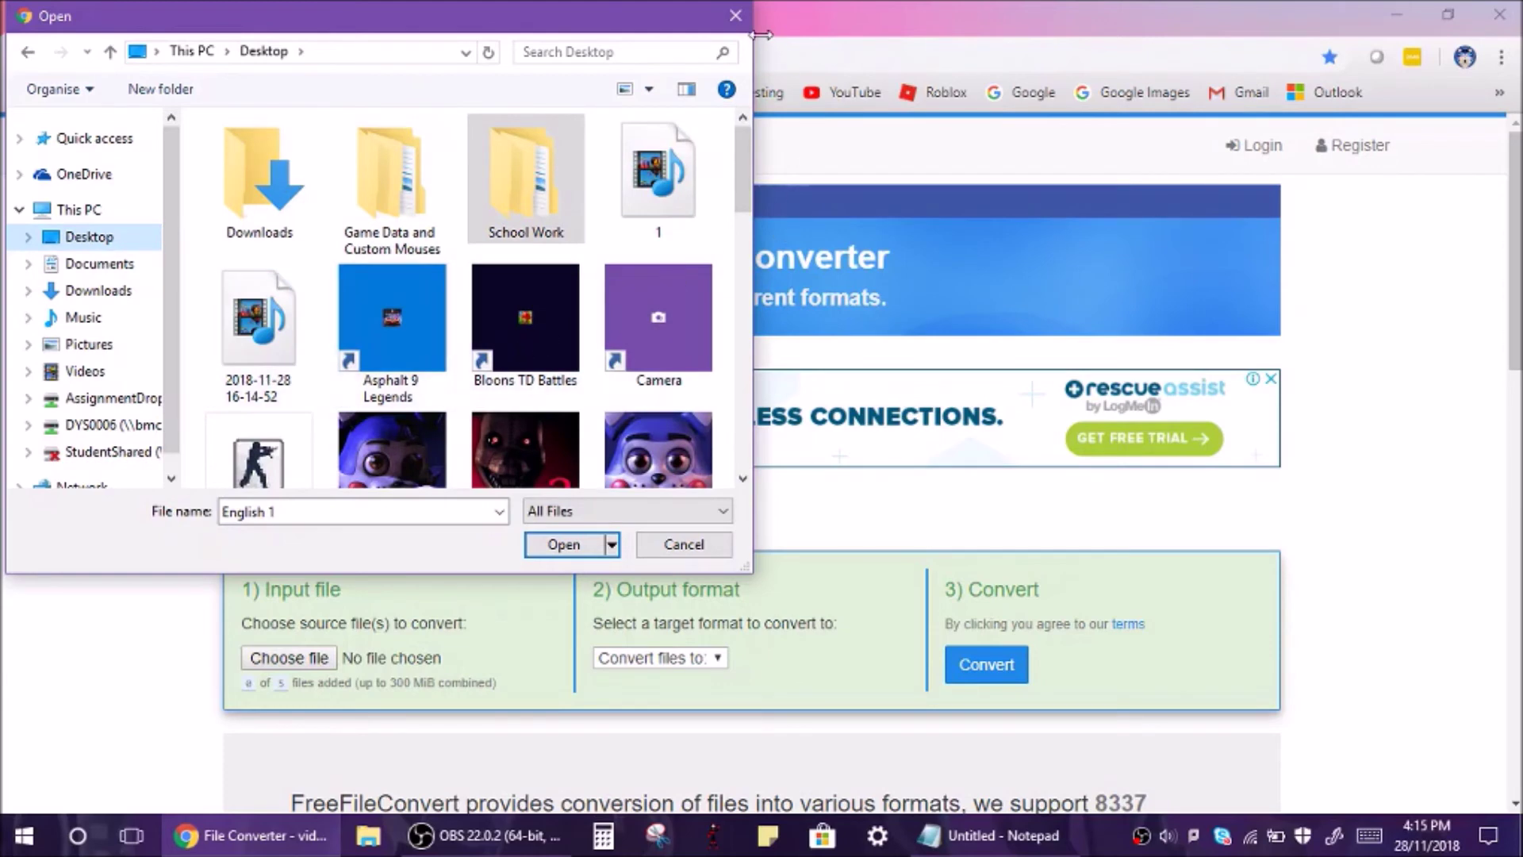
{"action": "left_click", "coordinate": [736, 16]}
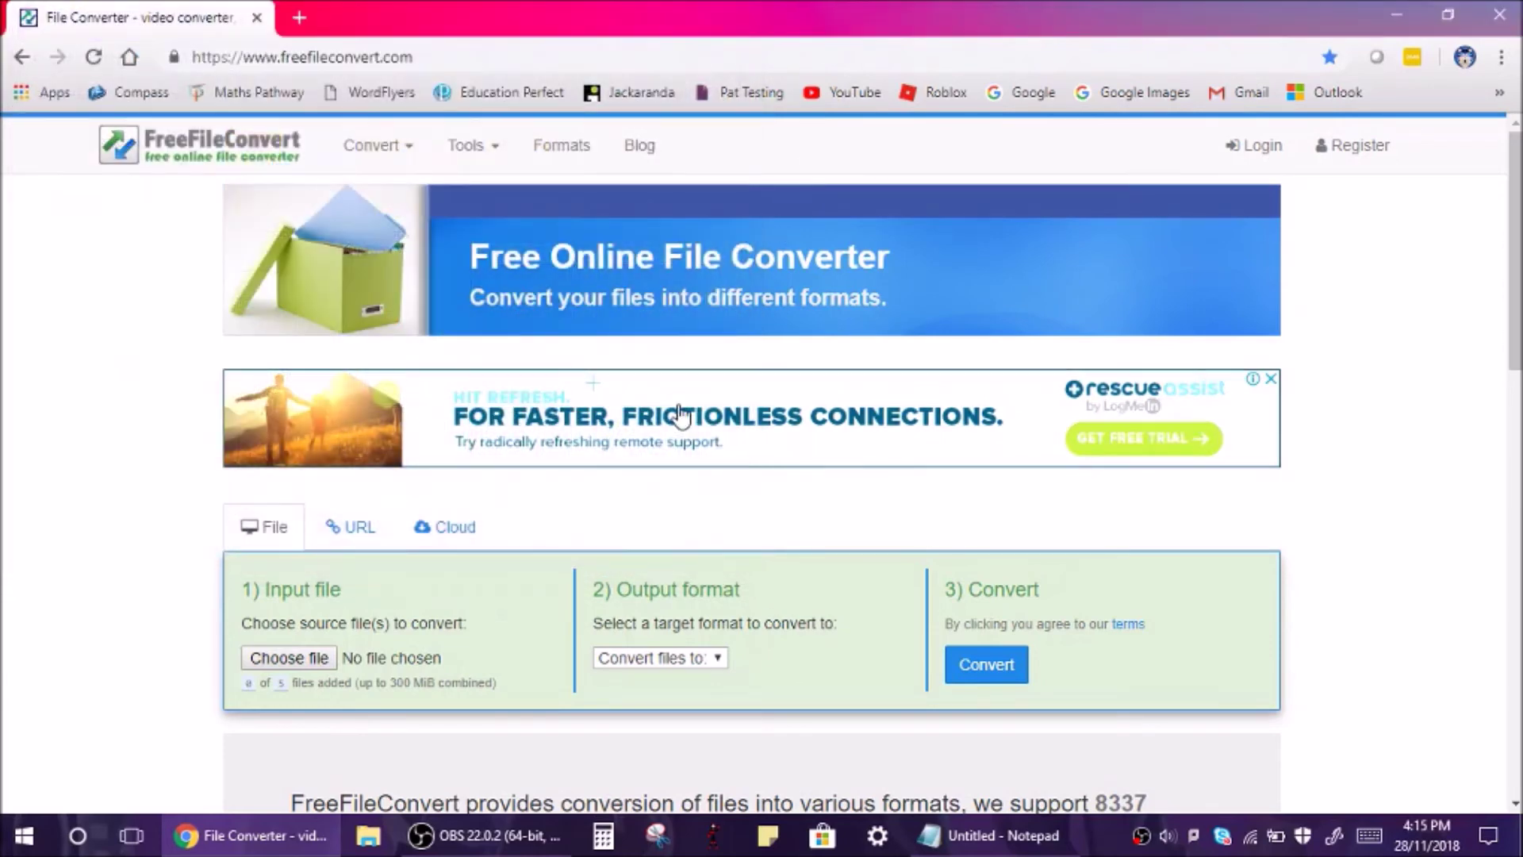
Set the converter's output format to mp4 from the video formats.
{"action": "left_click", "coordinate": [670, 663]}
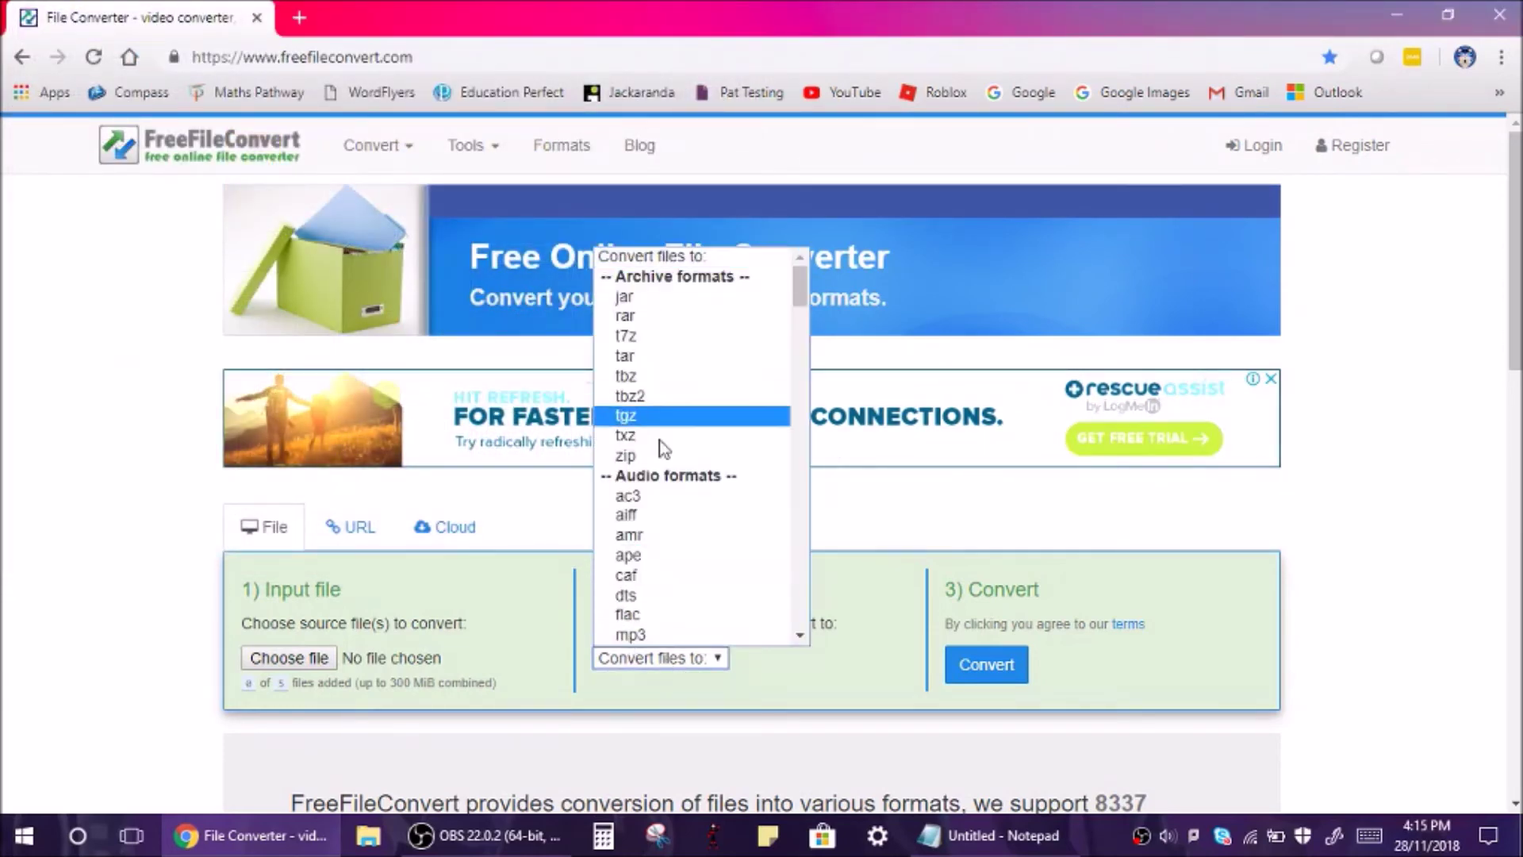
{"action": "left_click_drag", "start_coordinate": [802, 301], "coordinate": [796, 590]}
{"action": "left_click_drag", "start_coordinate": [795, 523], "coordinate": [806, 300]}
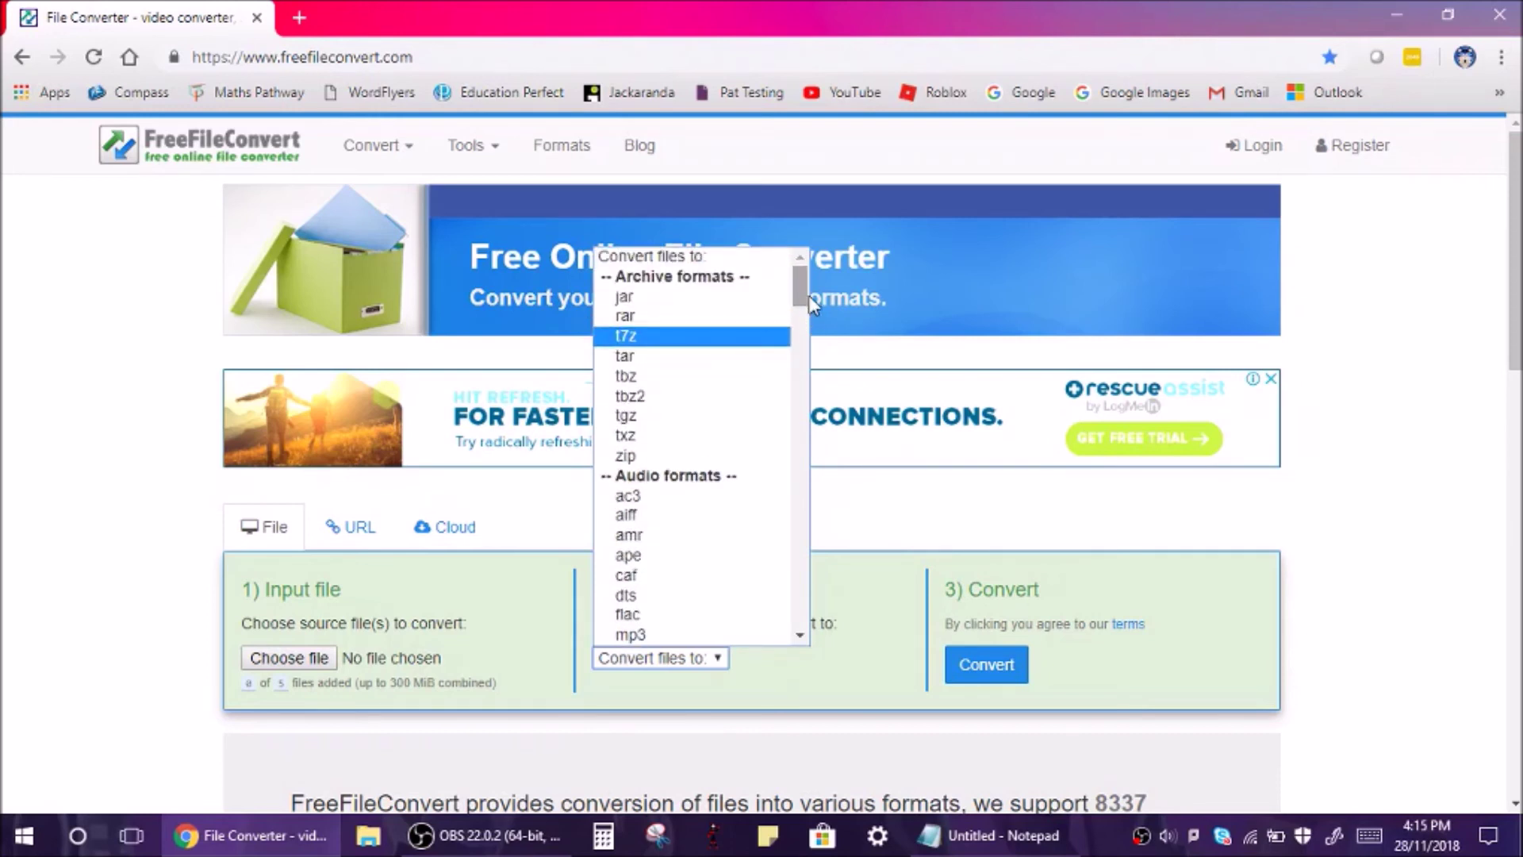
{"action": "left_click_drag", "start_coordinate": [805, 285], "coordinate": [804, 327]}
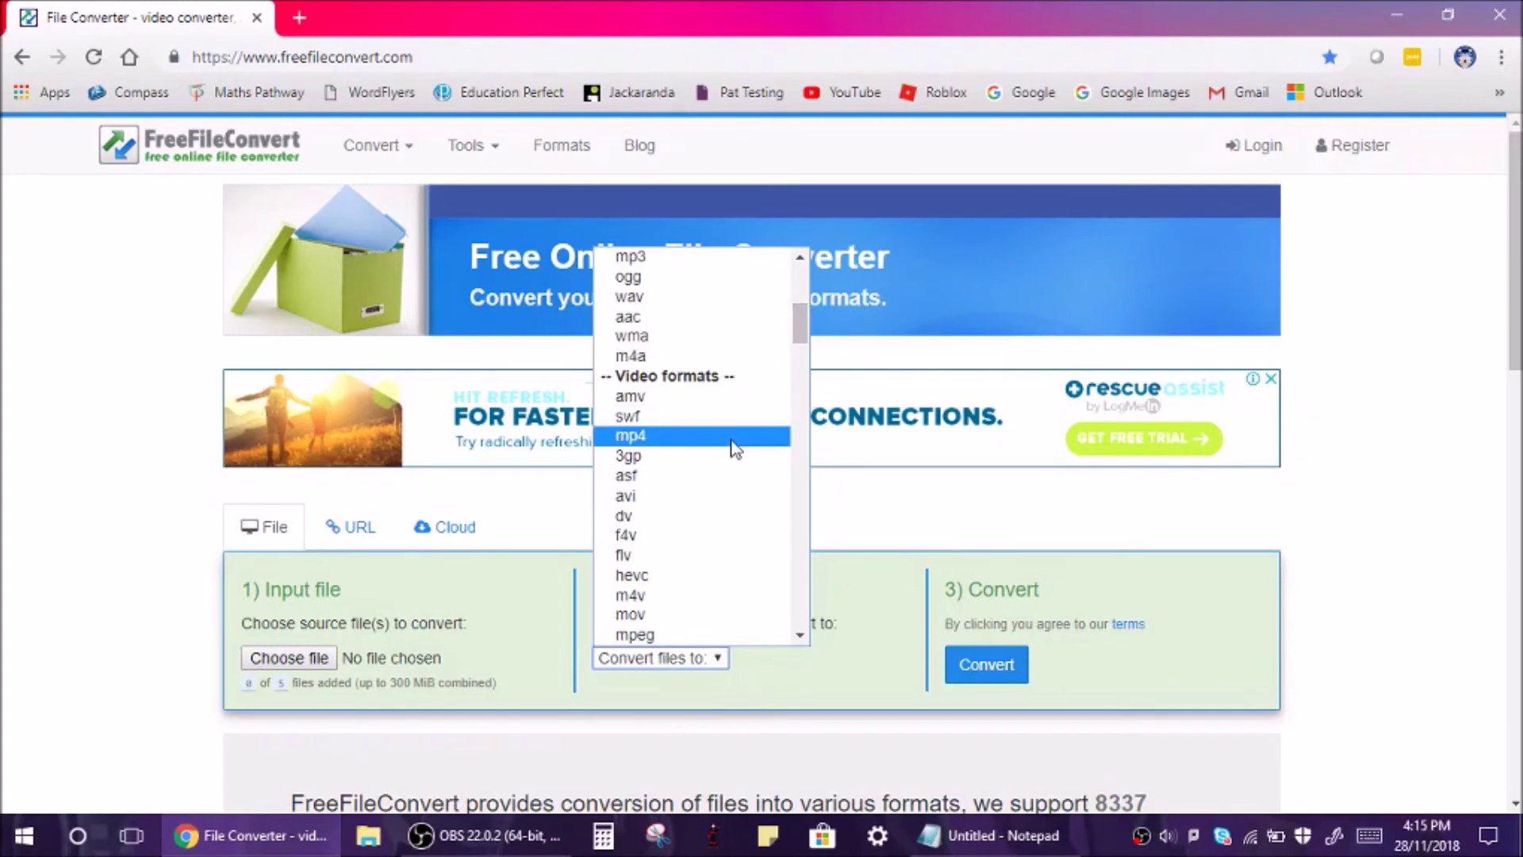
{"action": "left_click", "coordinate": [641, 436]}
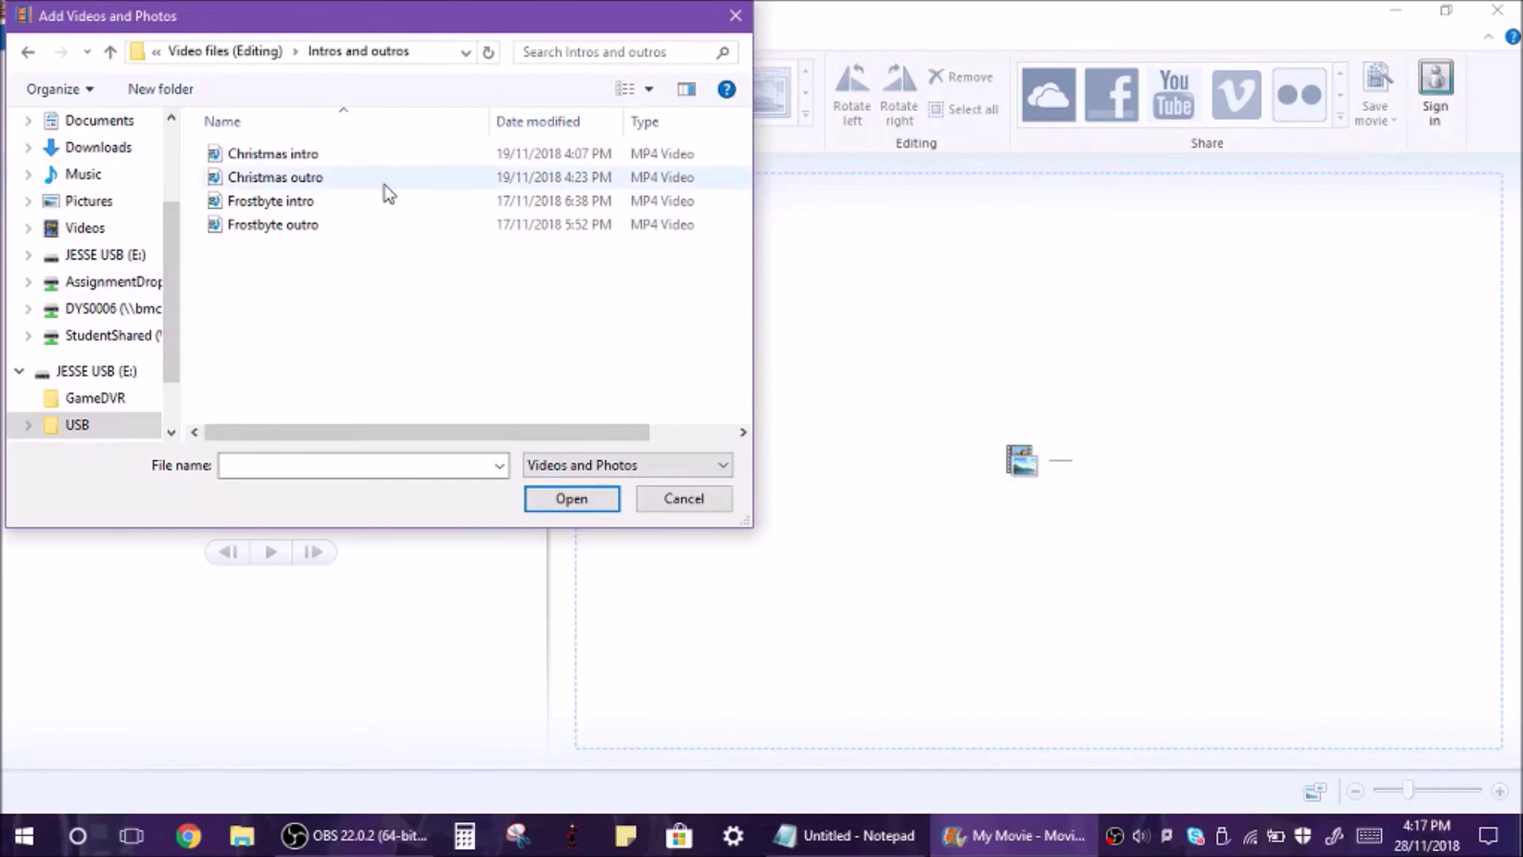
Add the "Christmas intro" video from the Intros and outros folder to the Movie Maker project and preview its playback.
{"action": "left_click", "coordinate": [257, 154]}
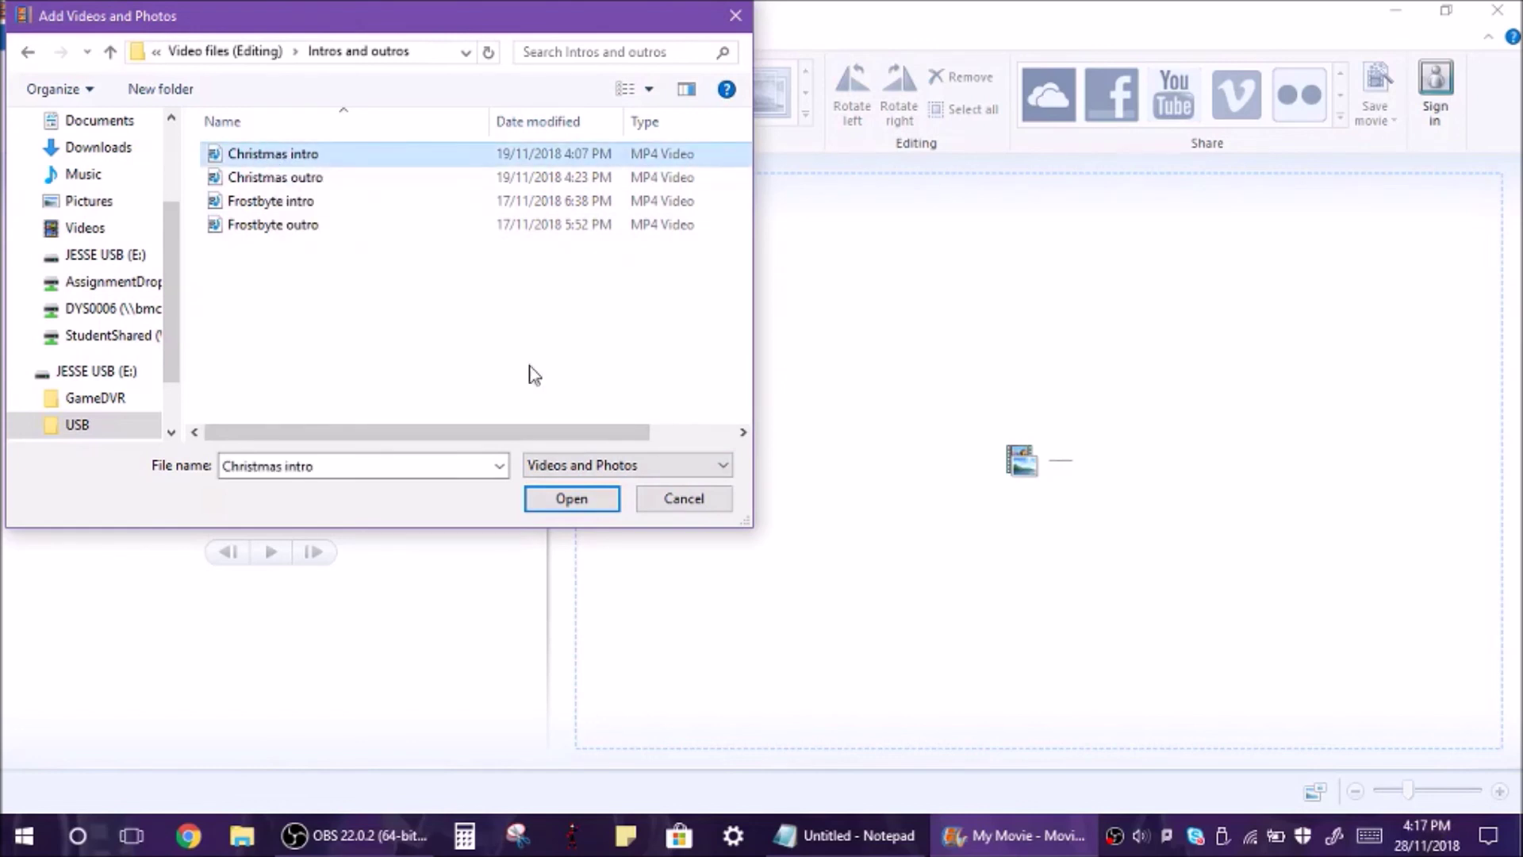
{"action": "left_click", "coordinate": [555, 506]}
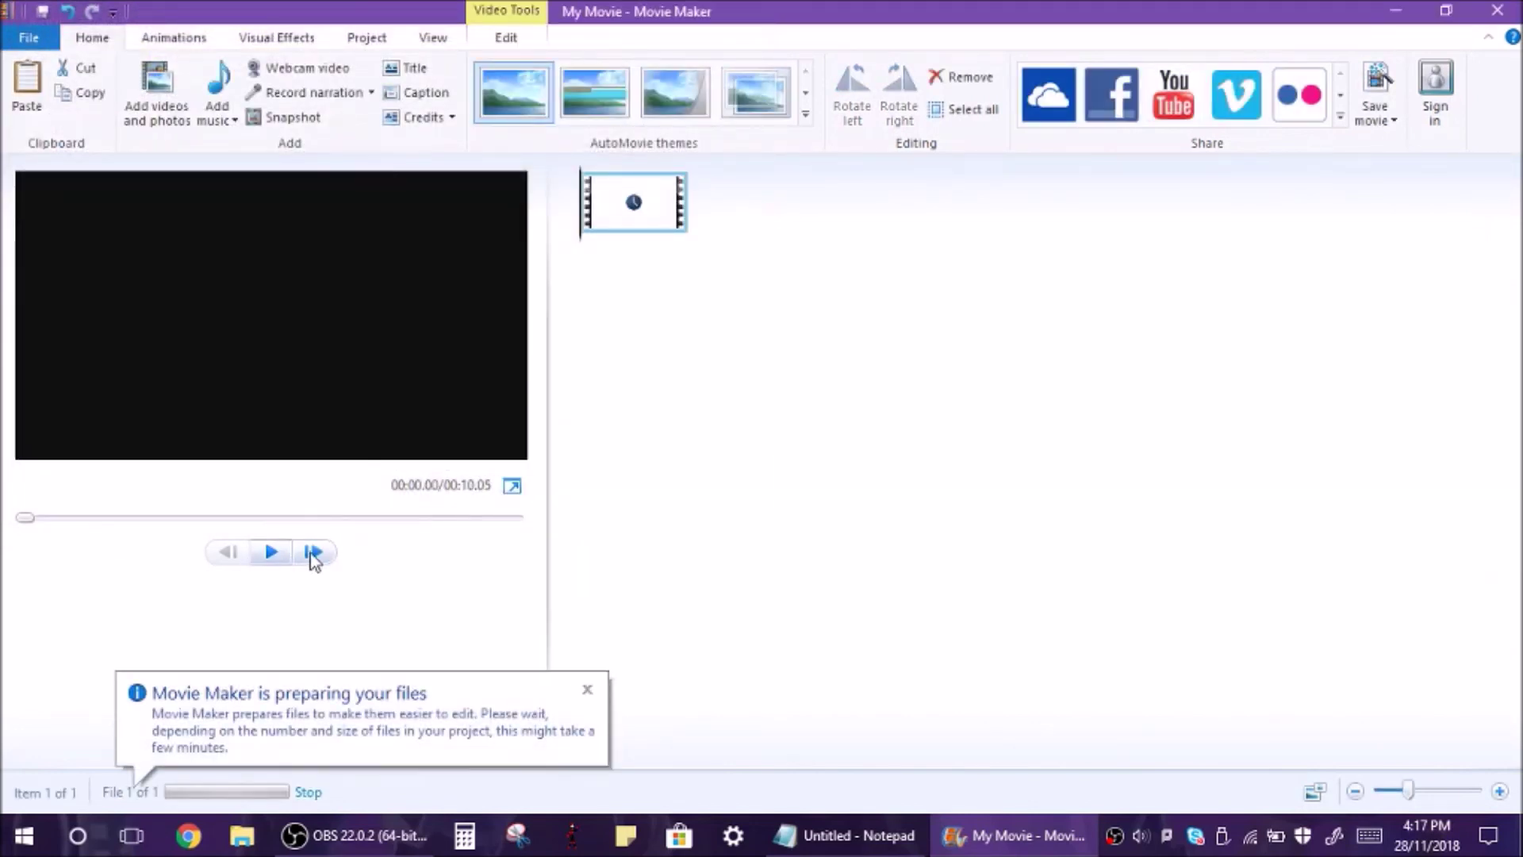
{"action": "left_click", "coordinate": [591, 687]}
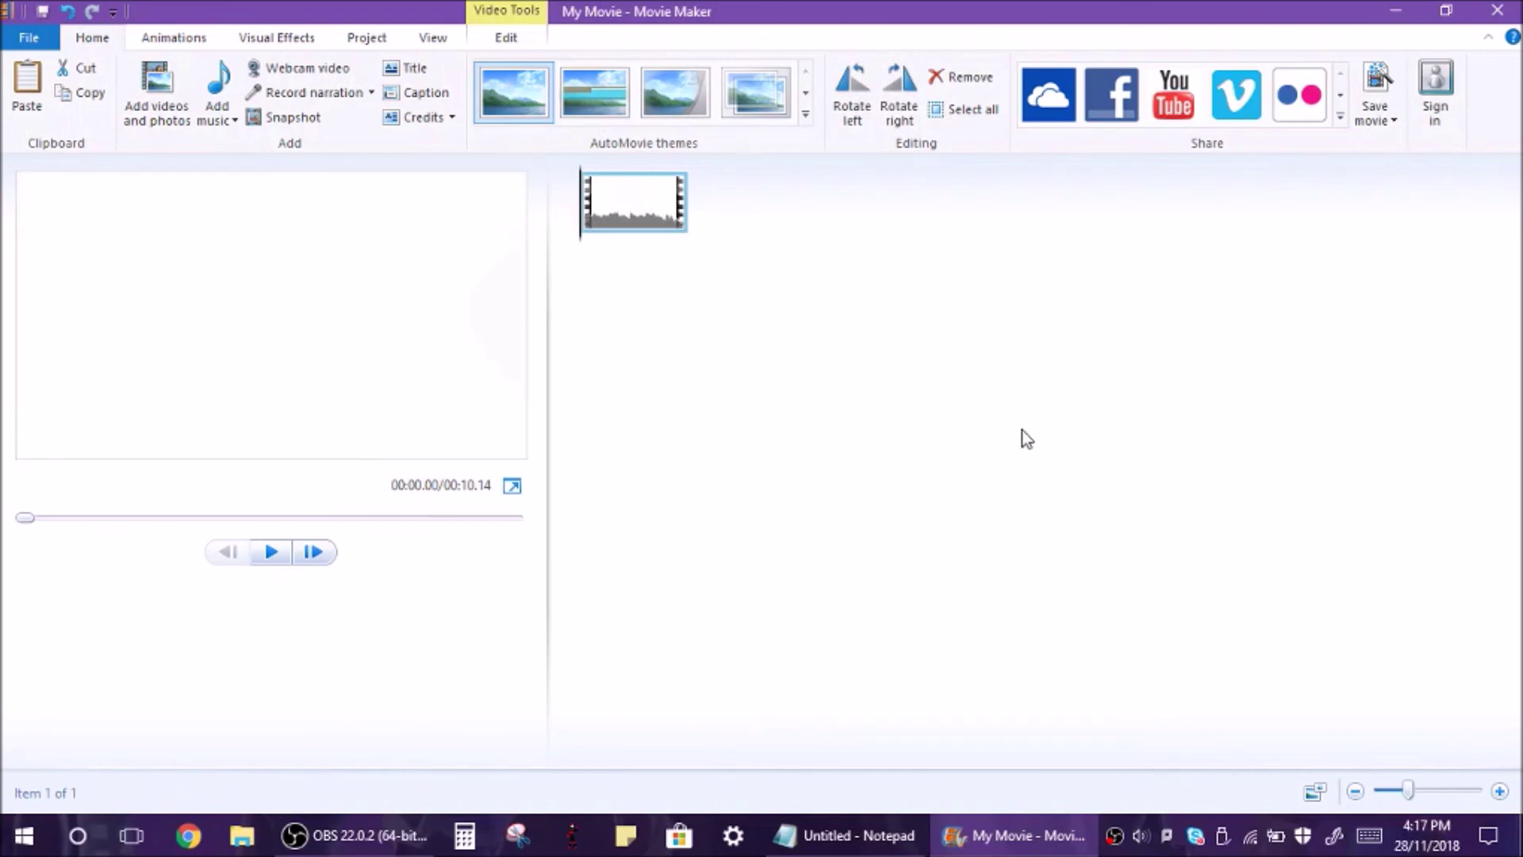
{"action": "left_click", "coordinate": [271, 553]}
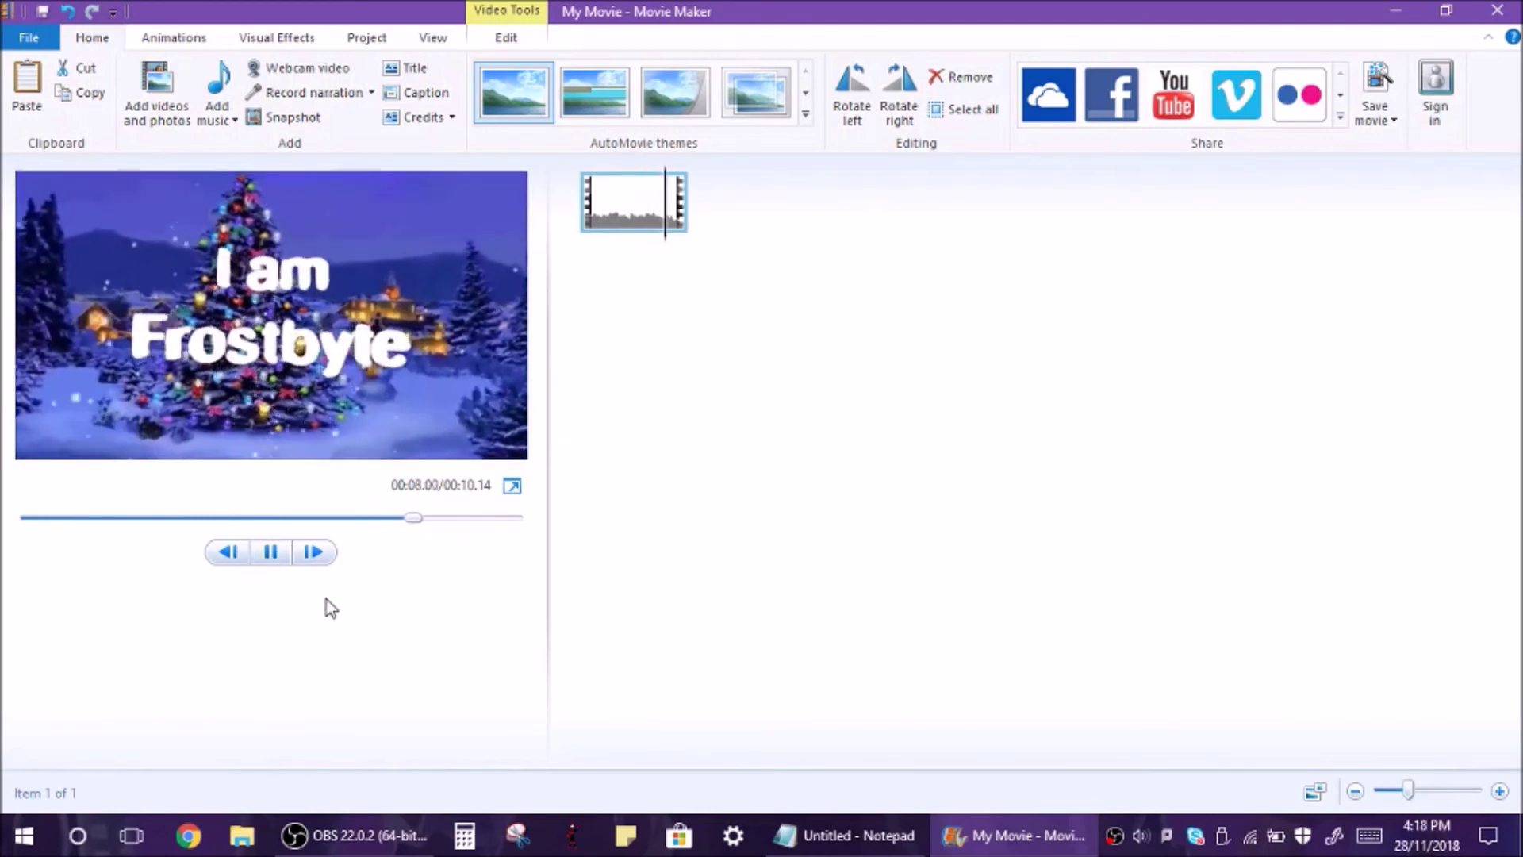
{"action": "left_click", "coordinate": [273, 553]}
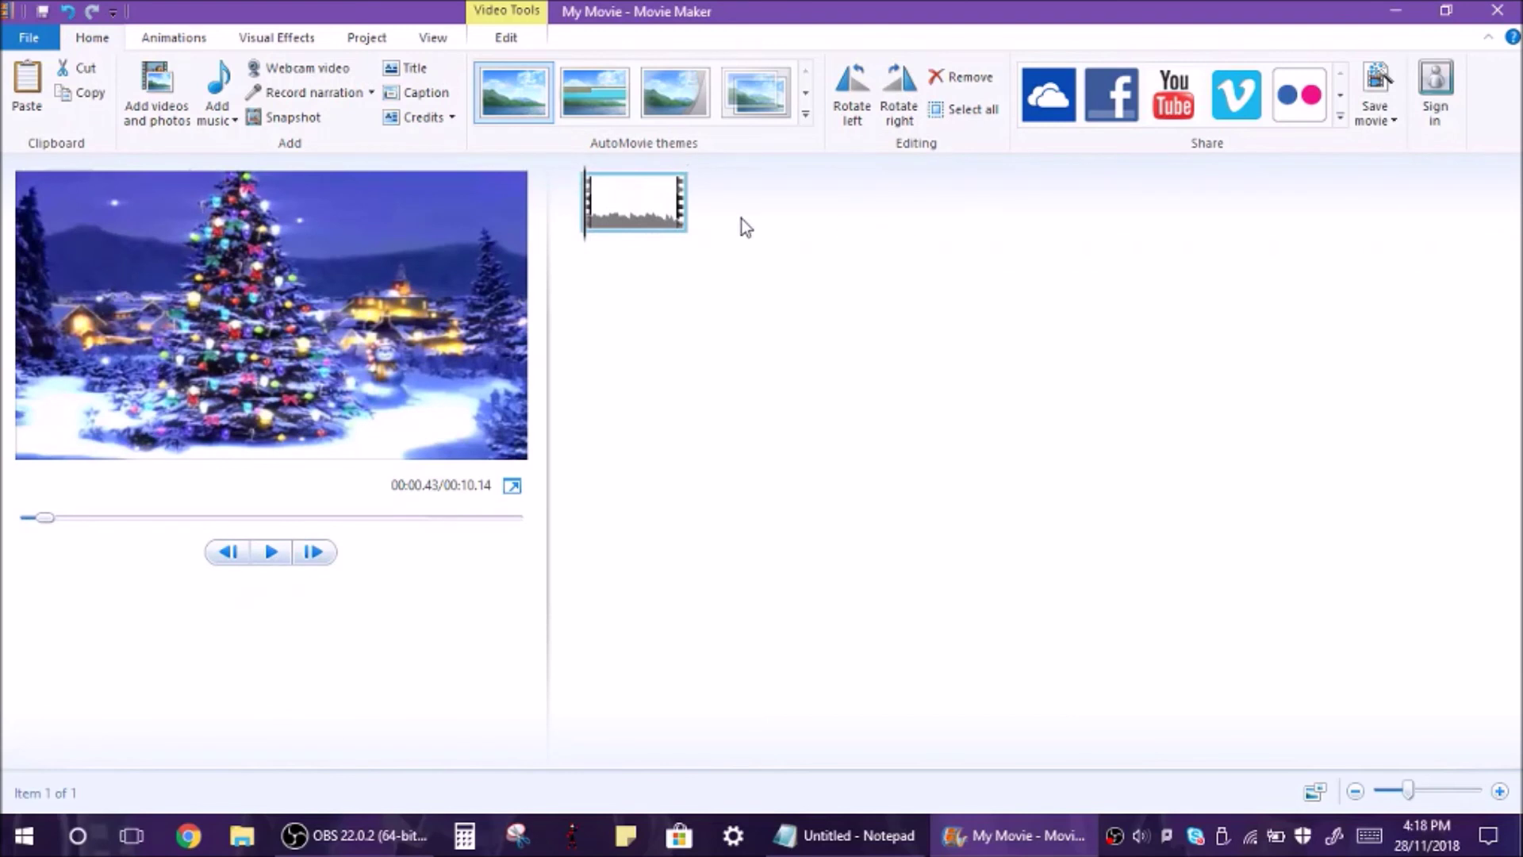